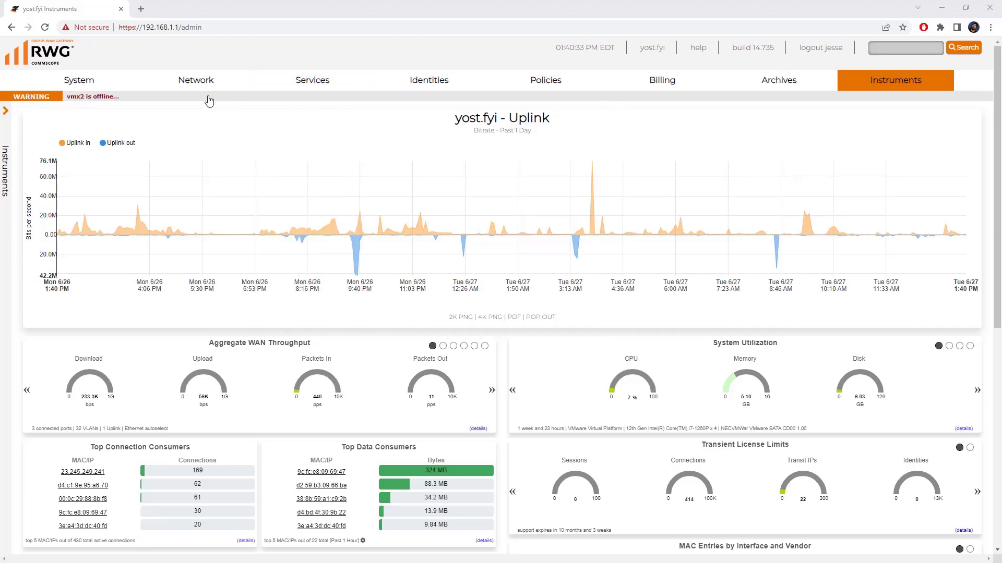
- Create VLAN interface 'DPSK VLAN Pool' on vmx1 with VLAN ID 200 and per-subnet autoincrement
{"action": "mouse_move", "coordinate": [200, 87]}
{"action": "left_click", "coordinate": [161, 153]}
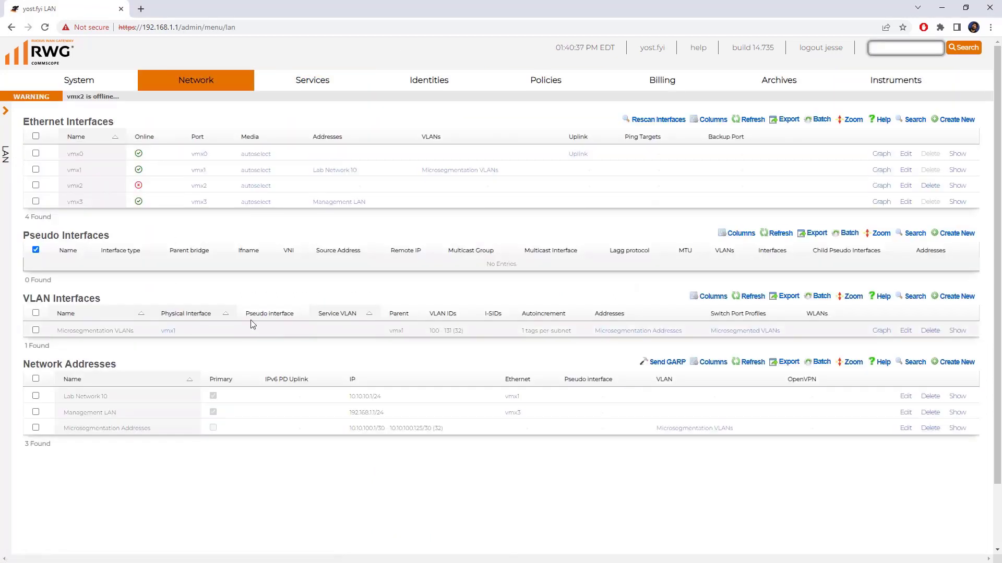
{"action": "left_click", "coordinate": [952, 297]}
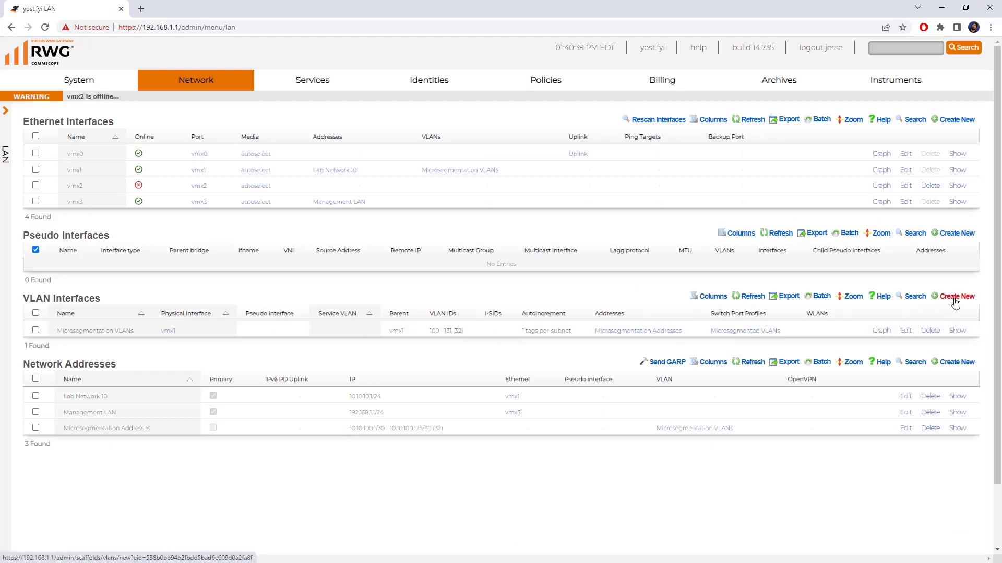
{"action": "scroll", "coordinate": [950, 350], "scroll_direction": "down", "scroll_amount": 4}
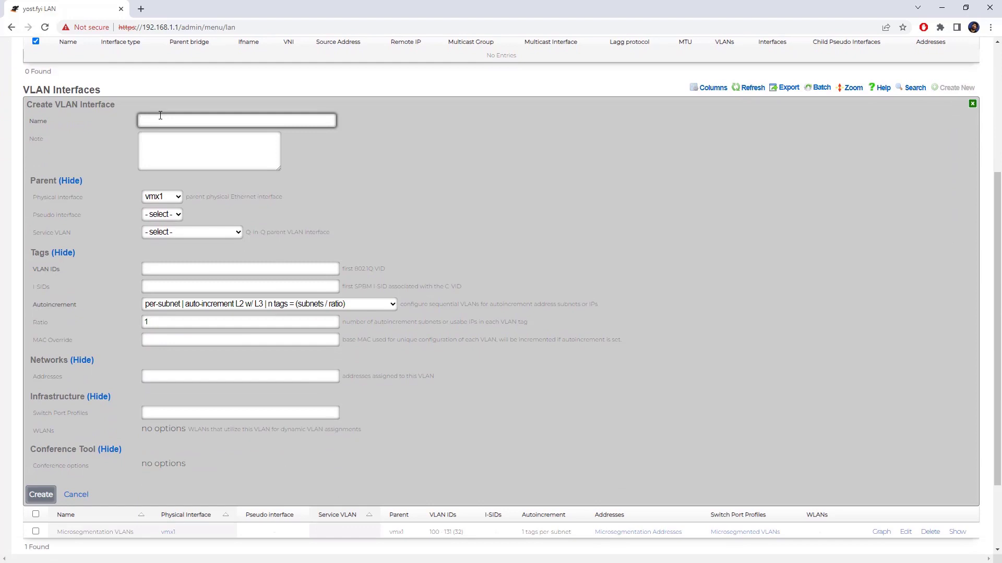
{"action": "type", "text": "D"}
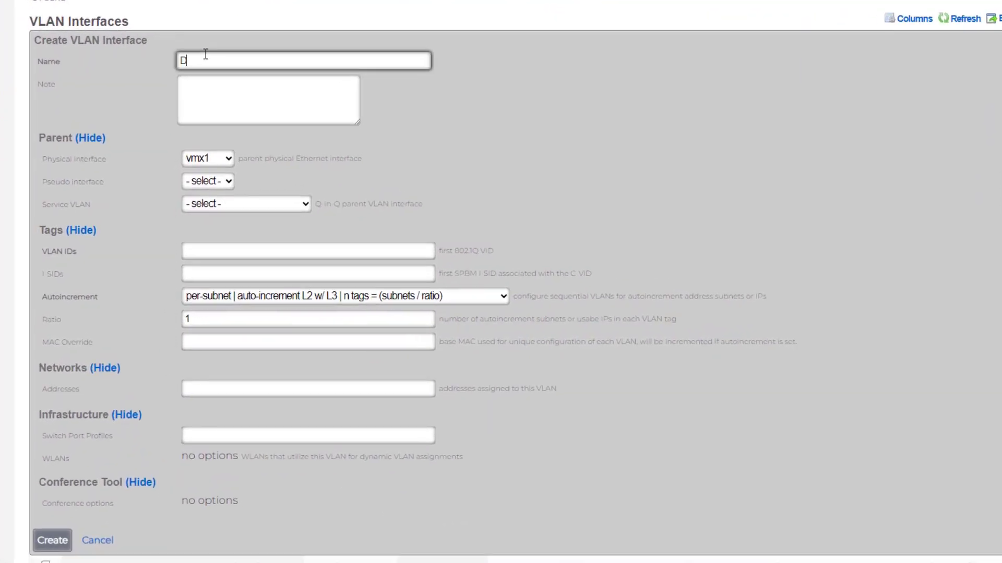
{"action": "type", "text": "PSK VLAN Pool"}
{"action": "left_click", "coordinate": [216, 159]}
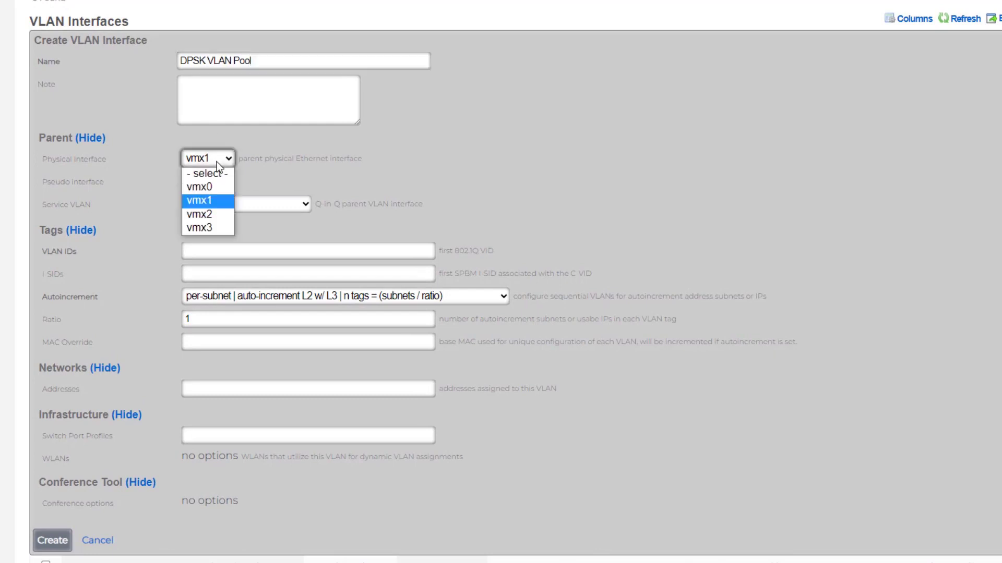
{"action": "left_click", "coordinate": [215, 200]}
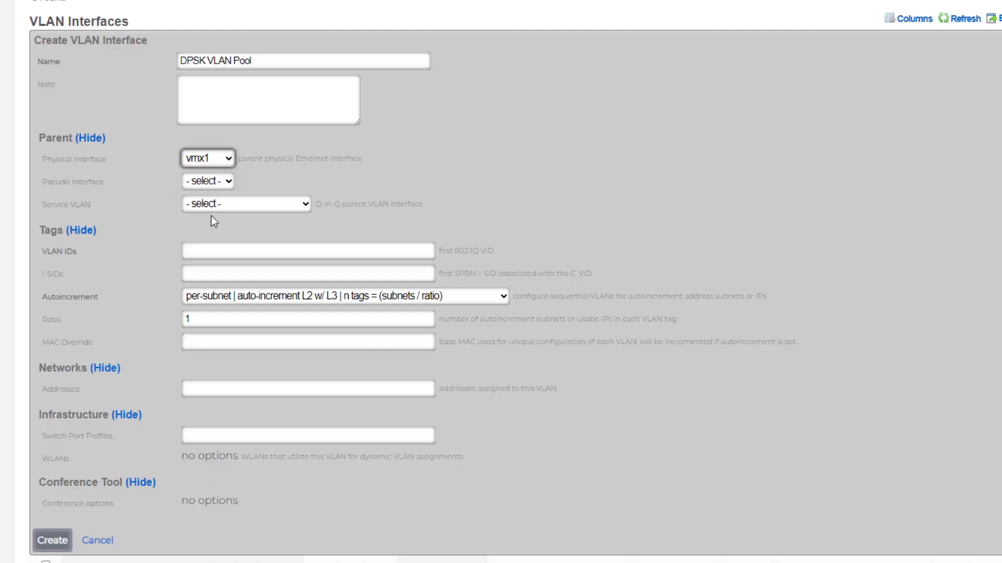
{"action": "left_click", "coordinate": [212, 249]}
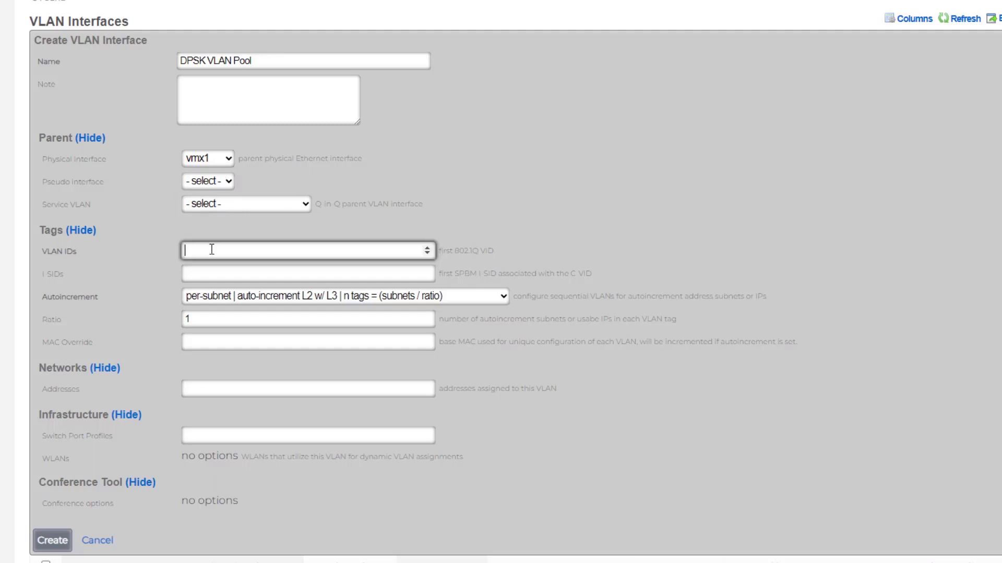
{"action": "type", "text": "200"}
{"action": "left_click", "coordinate": [229, 300]}
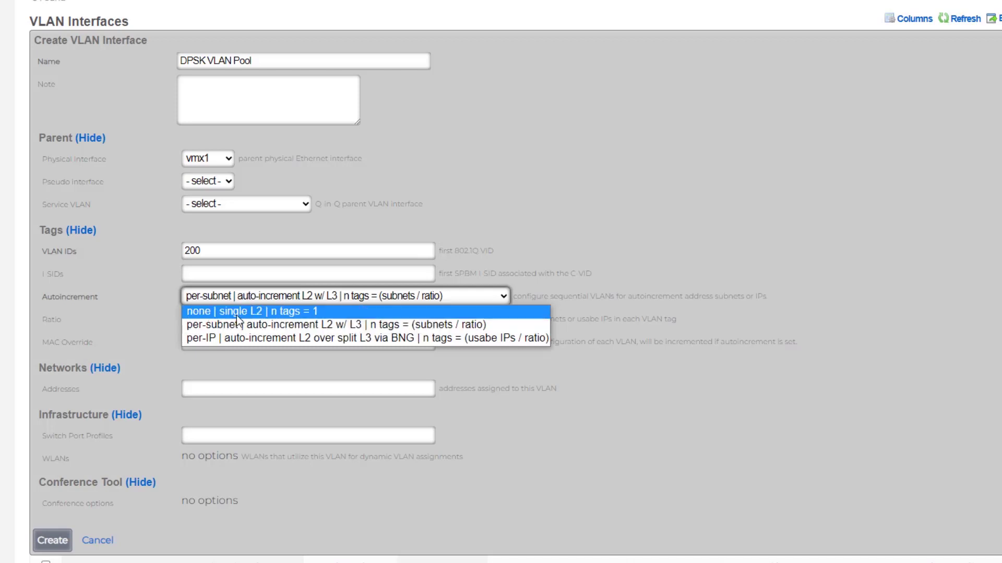
{"action": "left_click", "coordinate": [782, 171]}
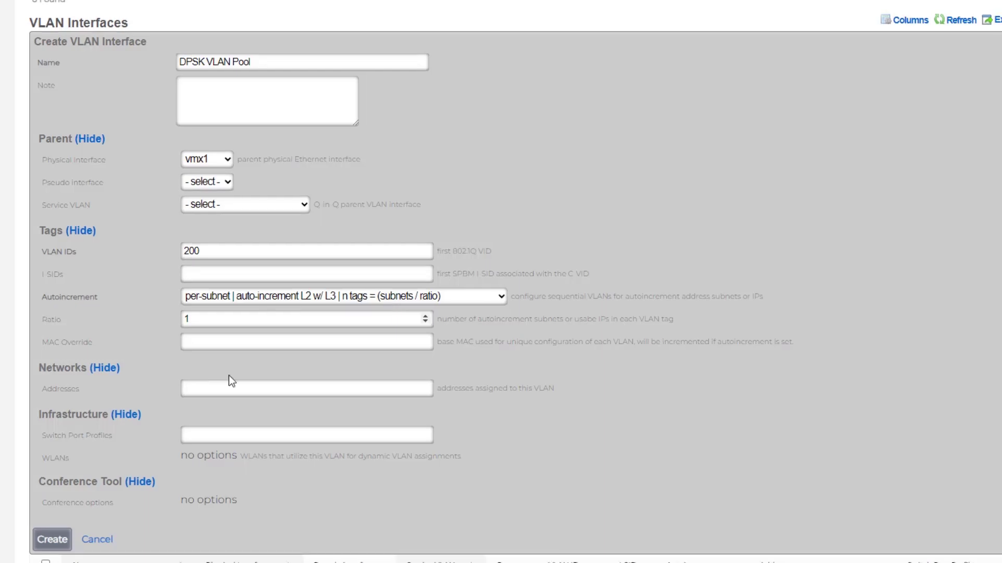
{"action": "left_click", "coordinate": [52, 539]}
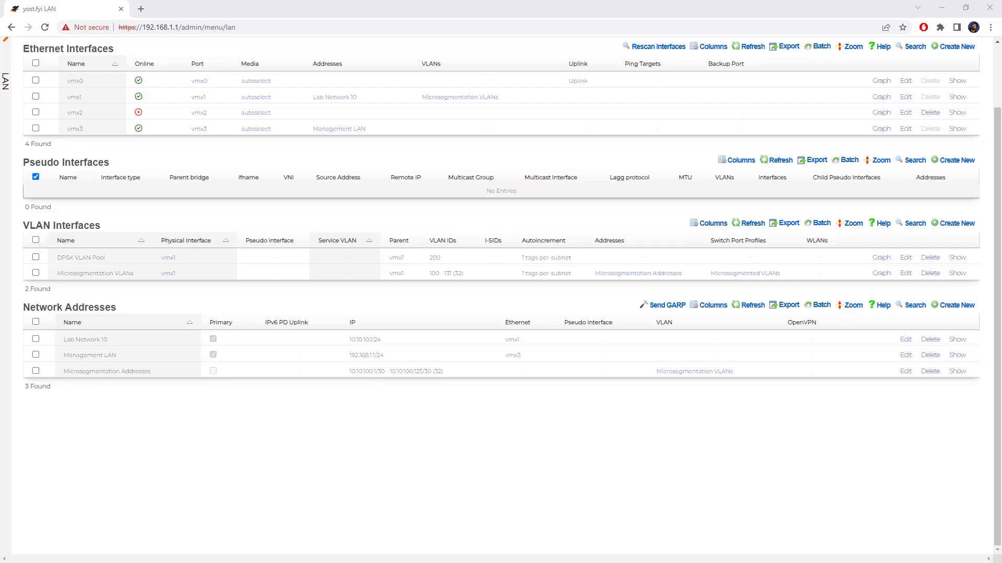
- Start a network address named 'DPSK Network Addresses' attached to DPSK VLAN Pool
{"action": "left_click", "coordinate": [955, 305]}
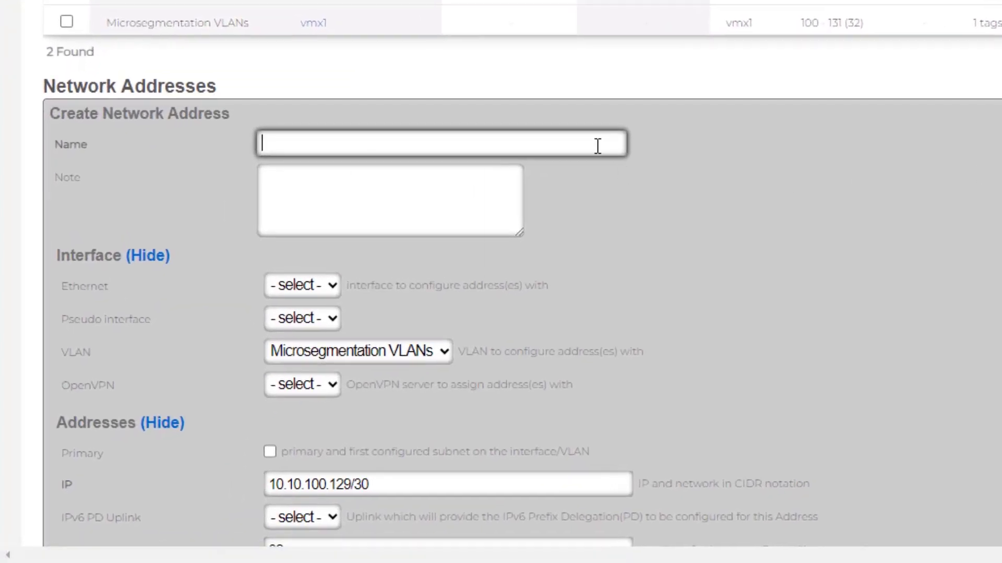
{"action": "left_click", "coordinate": [559, 174]}
{"action": "type", "text": "DPSK Ne"}
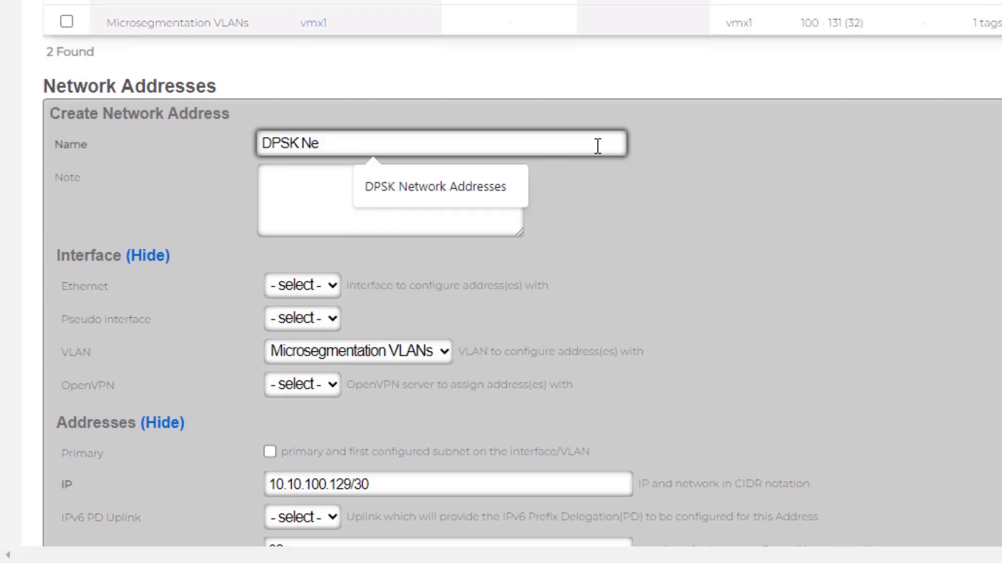
{"action": "left_click", "coordinate": [475, 184]}
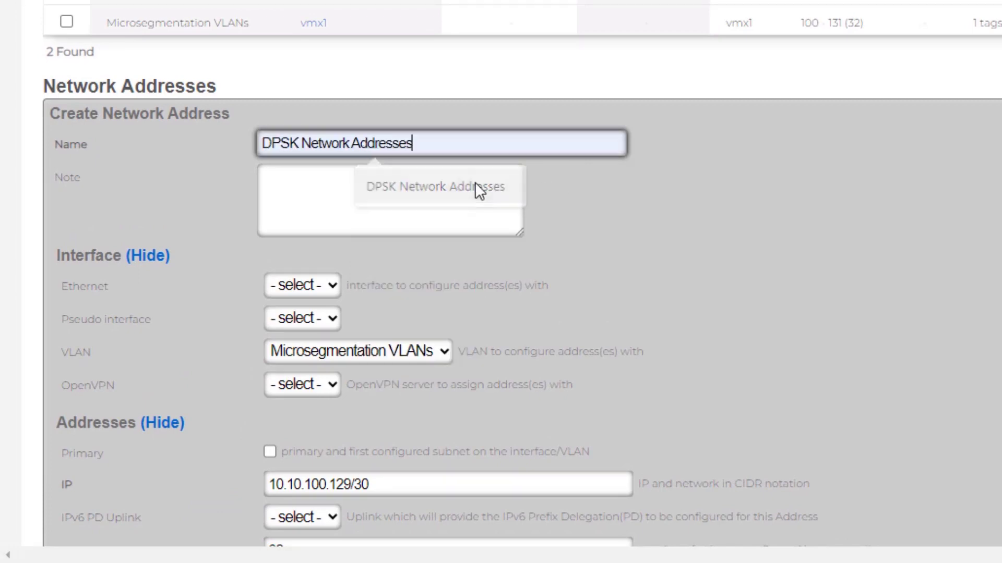
{"action": "left_click", "coordinate": [424, 360]}
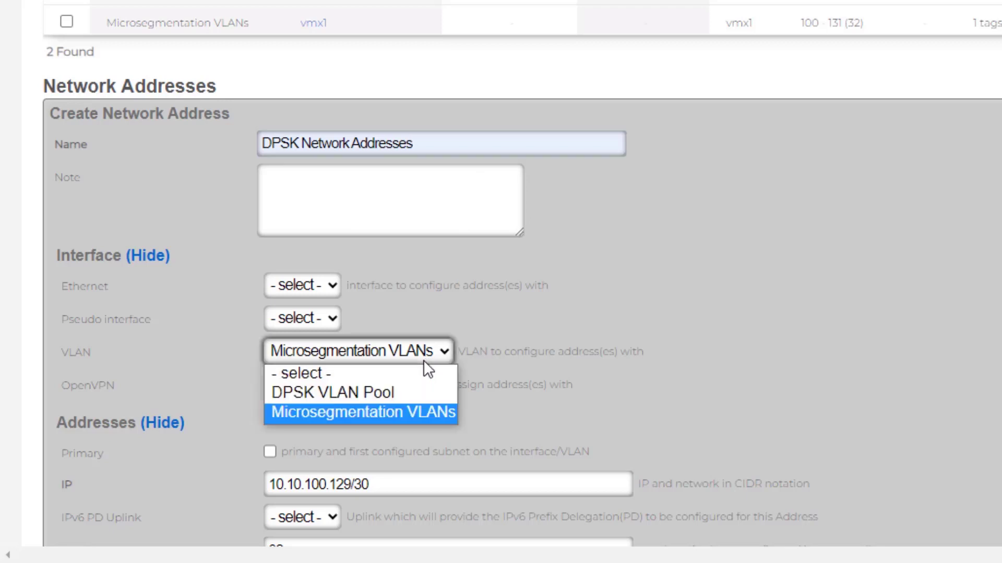
{"action": "left_click", "coordinate": [404, 393]}
{"action": "scroll", "coordinate": [853, 307], "scroll_direction": "down", "scroll_amount": 5}
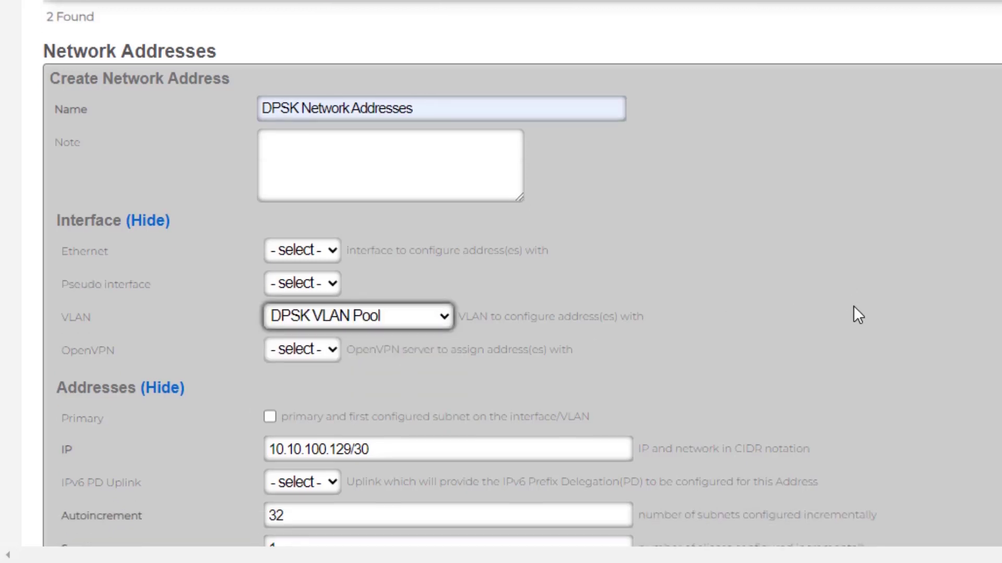
{"action": "scroll", "coordinate": [854, 307], "scroll_direction": "down", "scroll_amount": 1}
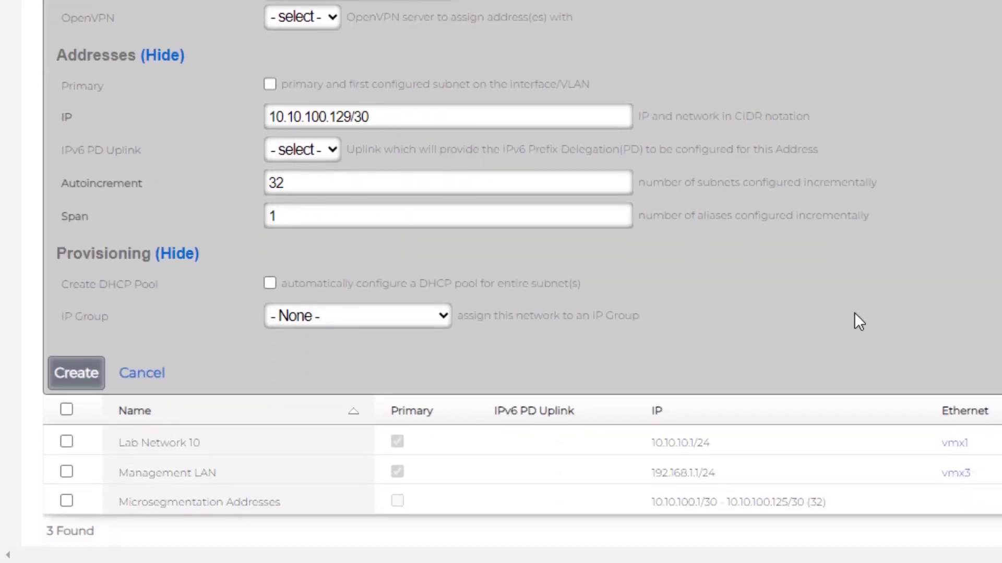
- Set IP 200.0.0.1/30 with 82 incremental subnets and DHCP pools, then create the entry
{"action": "triple_click", "coordinate": [432, 120]}
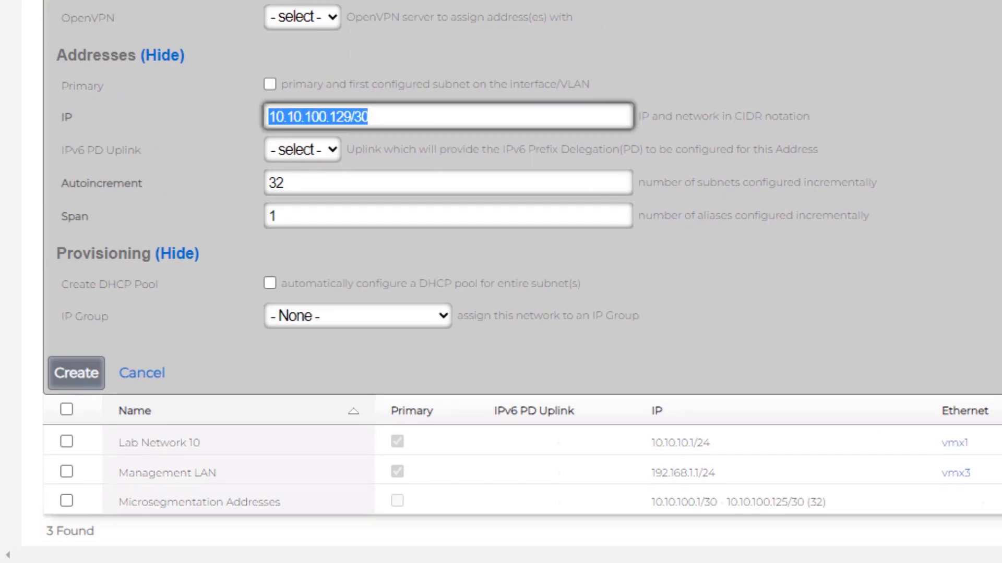
{"action": "type", "text": "200.0.0"}
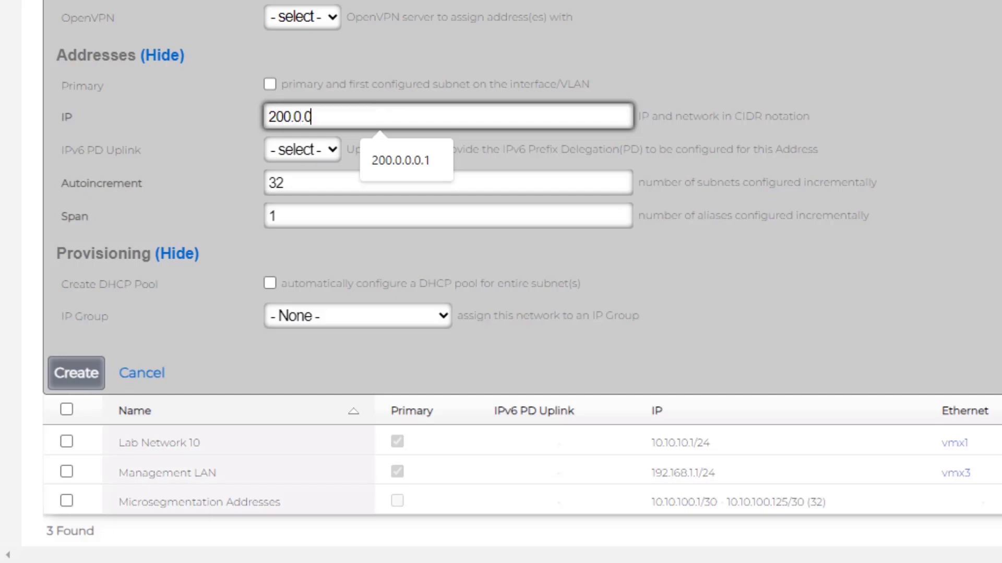
{"action": "type", "text": ".1/30"}
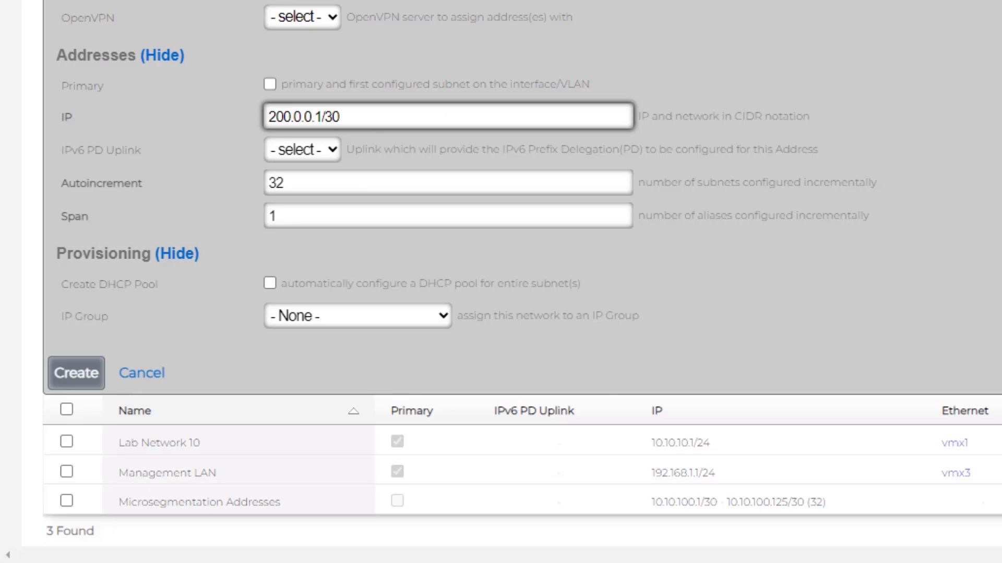
{"action": "left_click", "coordinate": [448, 184]}
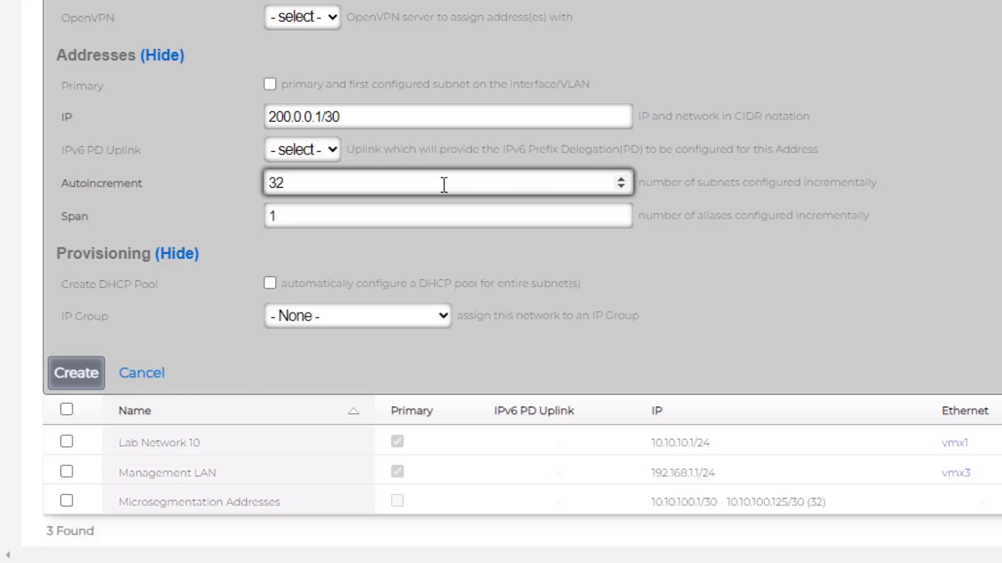
{"action": "key", "text": "BackSpace"}
{"action": "key", "text": "BackSpace"}
{"action": "type", "text": "82"}
{"action": "left_click", "coordinate": [269, 284]}
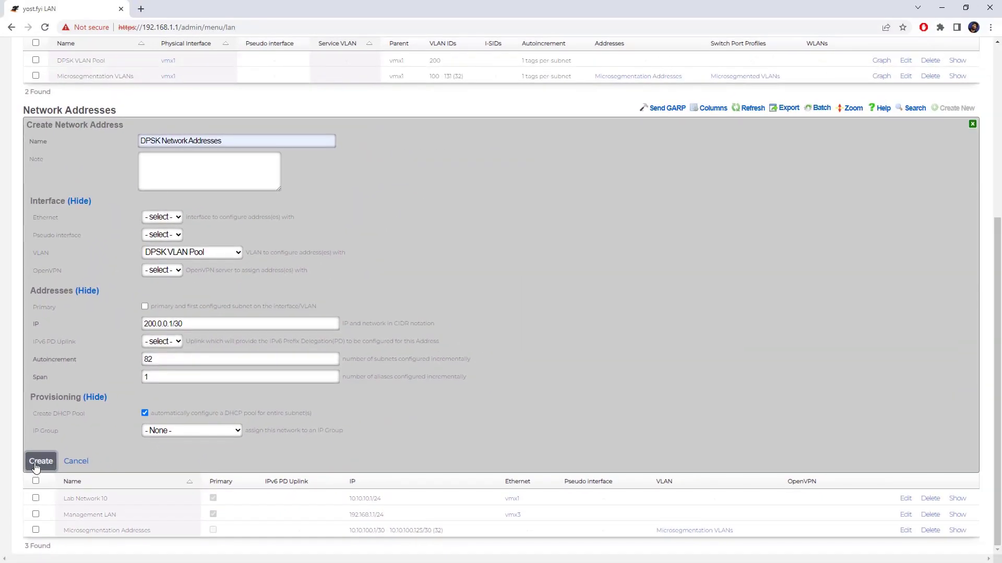
{"action": "left_click", "coordinate": [41, 462]}
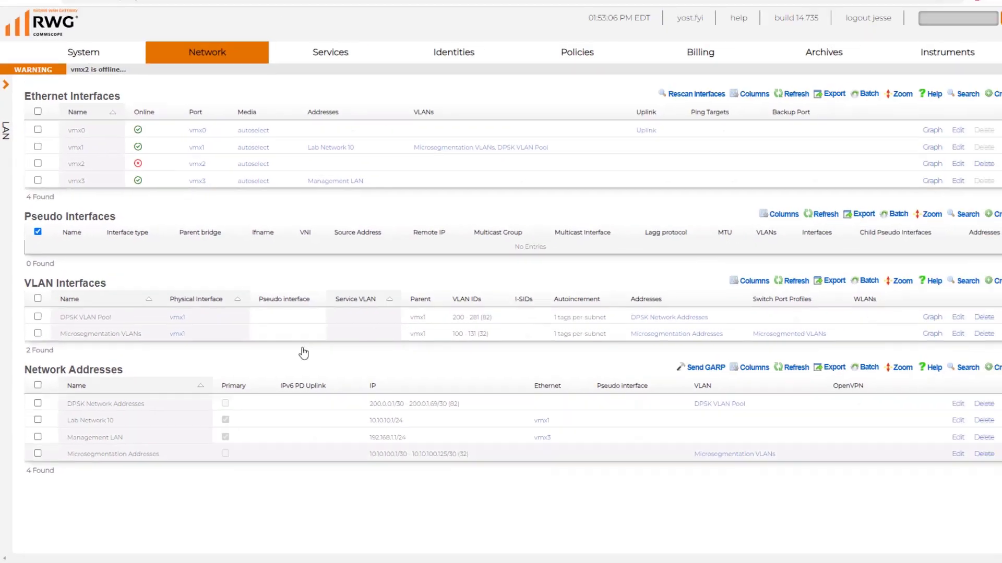
- Edit the DPSK Network Addresses NAT rule: drop the 'Disable NAT on' prefix and enable Uplink NAT
{"action": "mouse_move", "coordinate": [217, 78]}
{"action": "left_click", "coordinate": [167, 127]}
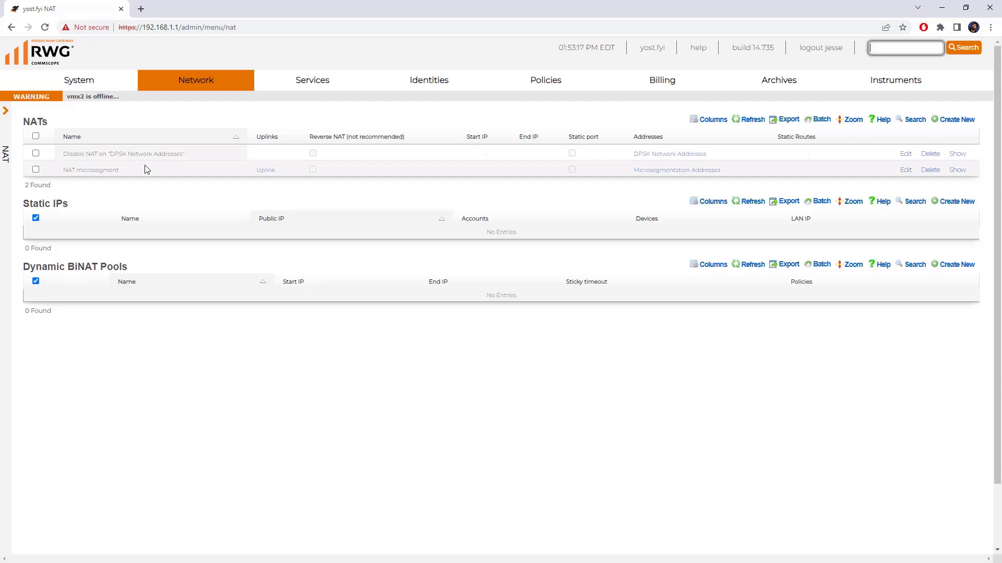
{"action": "left_click", "coordinate": [905, 153]}
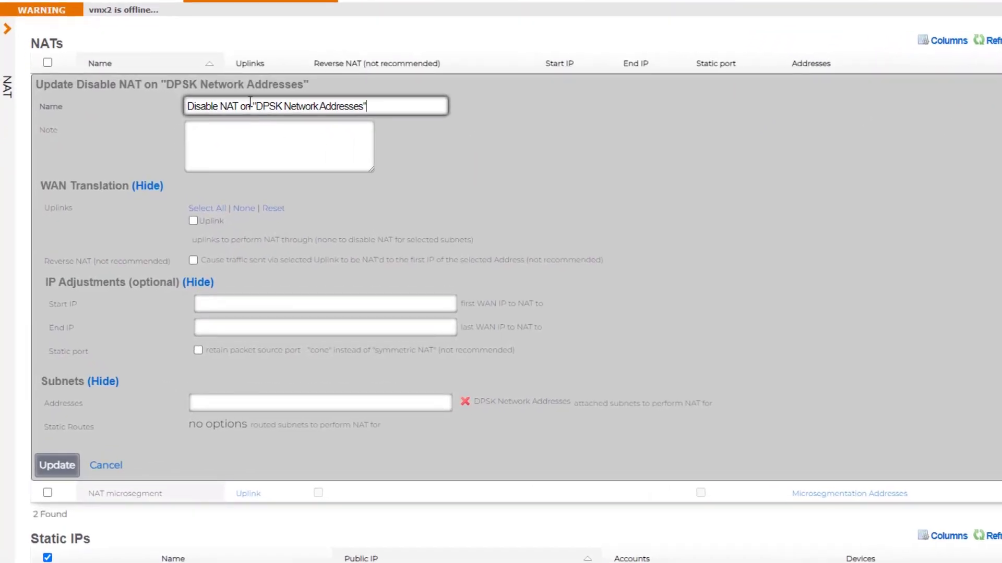
{"action": "left_click_drag", "start_coordinate": [201, 160], "coordinate": [100, 155]}
{"action": "key", "text": "BackSpace"}
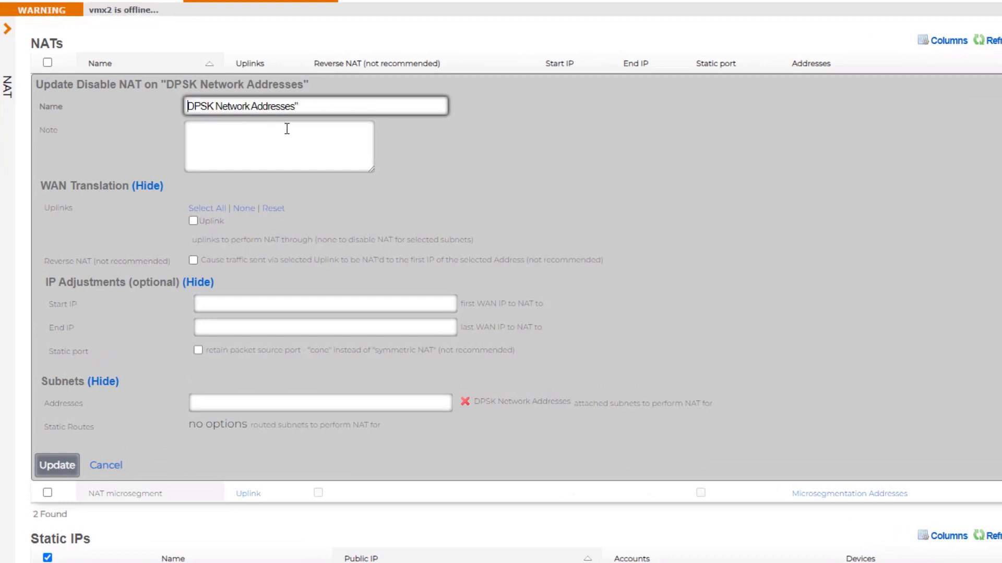
{"action": "left_click", "coordinate": [323, 108]}
{"action": "left_click", "coordinate": [192, 220]}
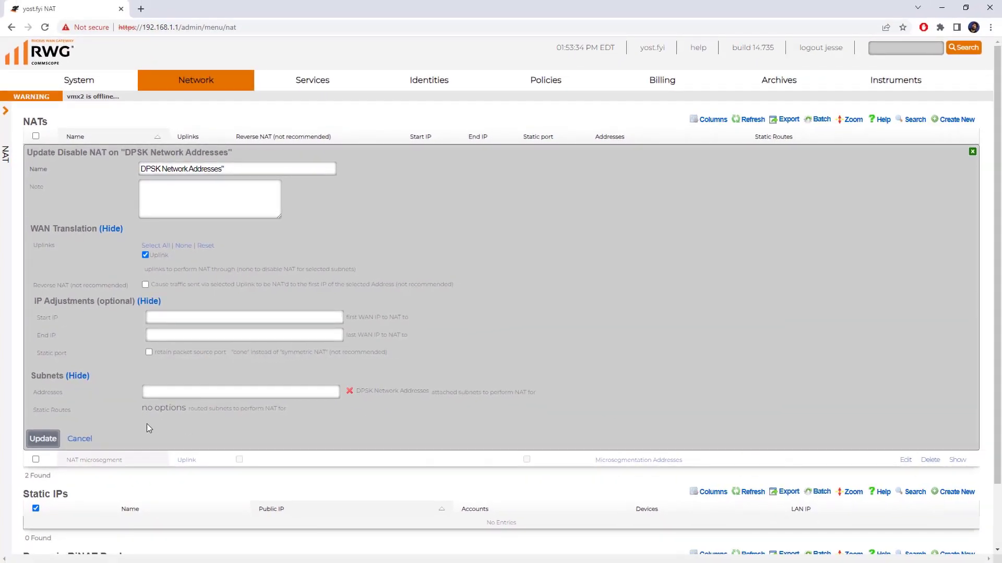
{"action": "left_click", "coordinate": [42, 439]}
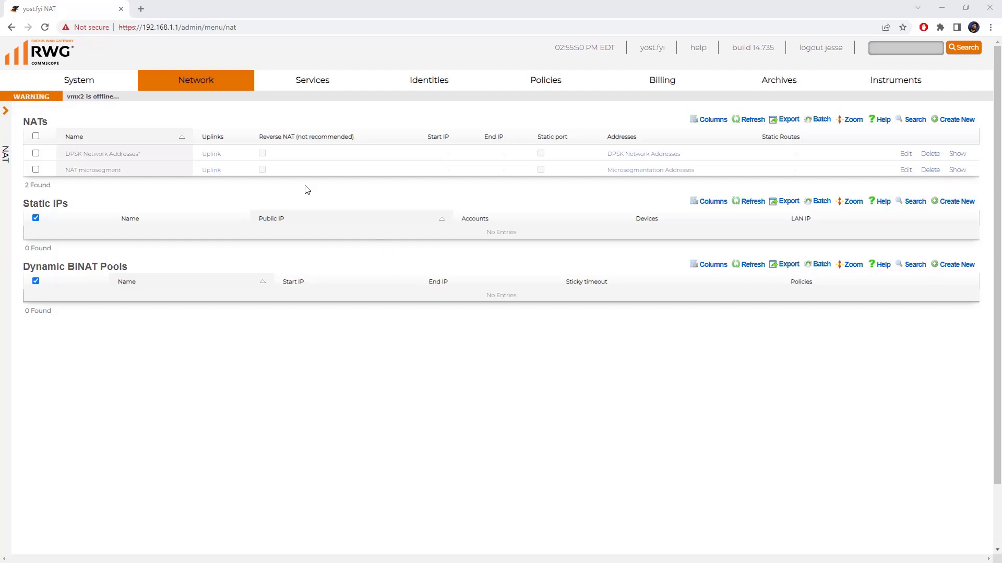
{"action": "mouse_move", "coordinate": [212, 83]}
{"action": "left_click", "coordinate": [162, 202]}
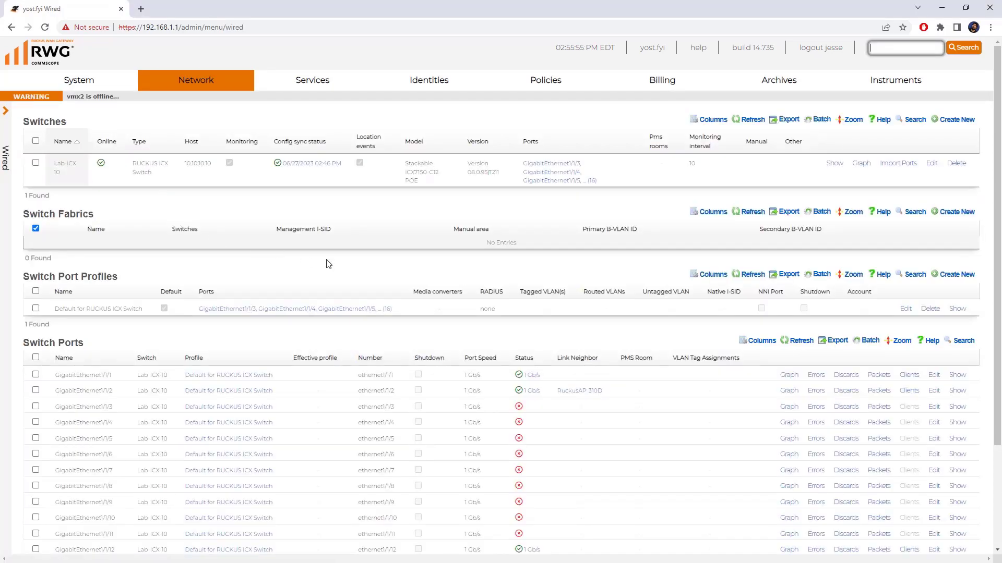
- Create 'DPSK Switch Profile' on ports GigabitEthernet1/1/2 and 1/1/12 with DPSK VLAN Pool tagged
{"action": "left_click", "coordinate": [955, 276]}
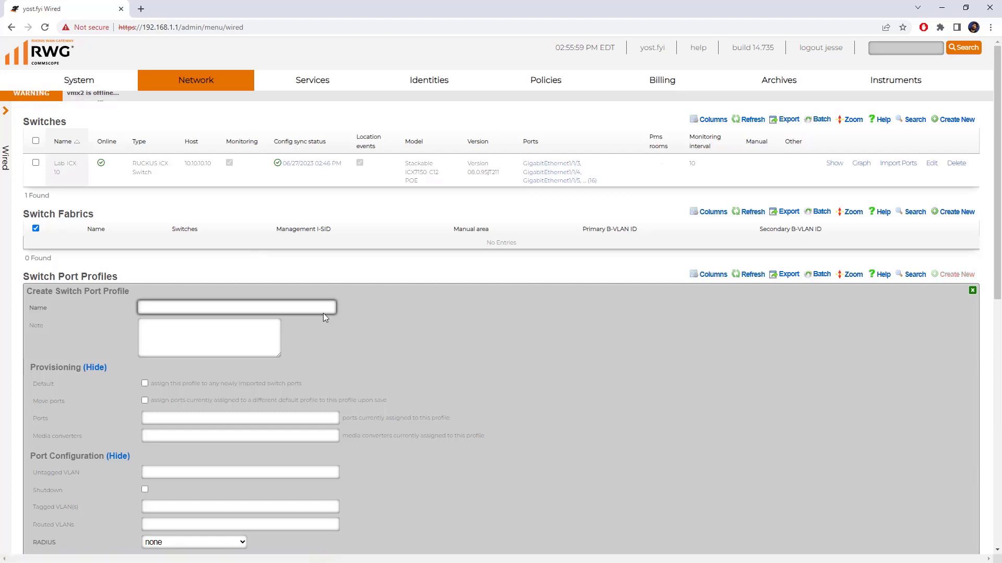
{"action": "left_click", "coordinate": [319, 308]}
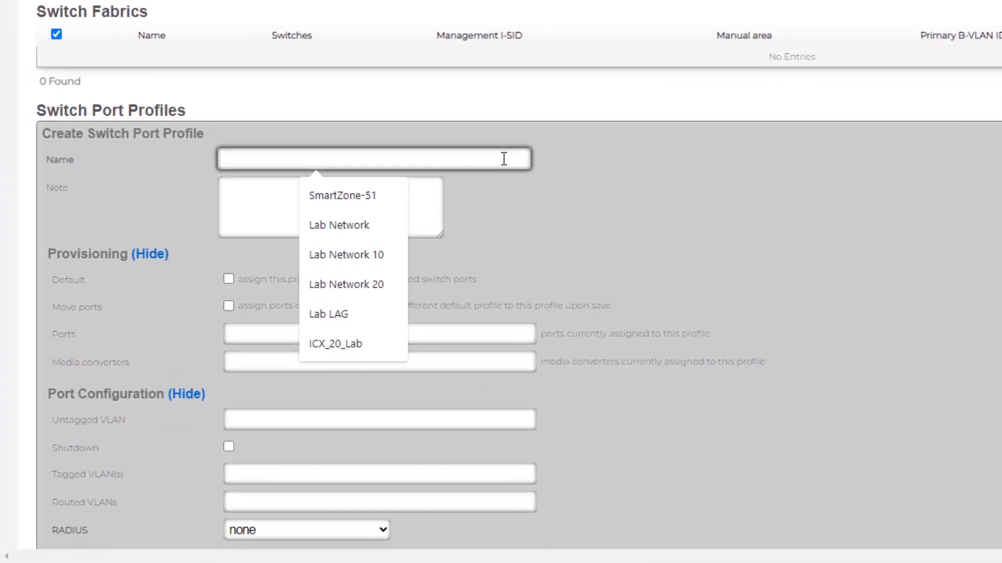
{"action": "type", "text": "DPSK Switch"}
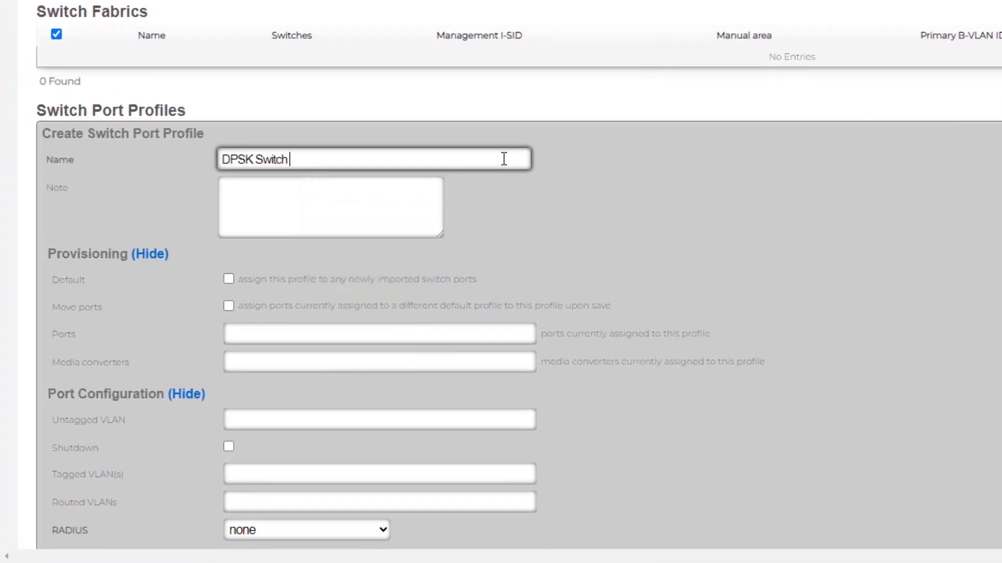
{"action": "type", "text": " Profile"}
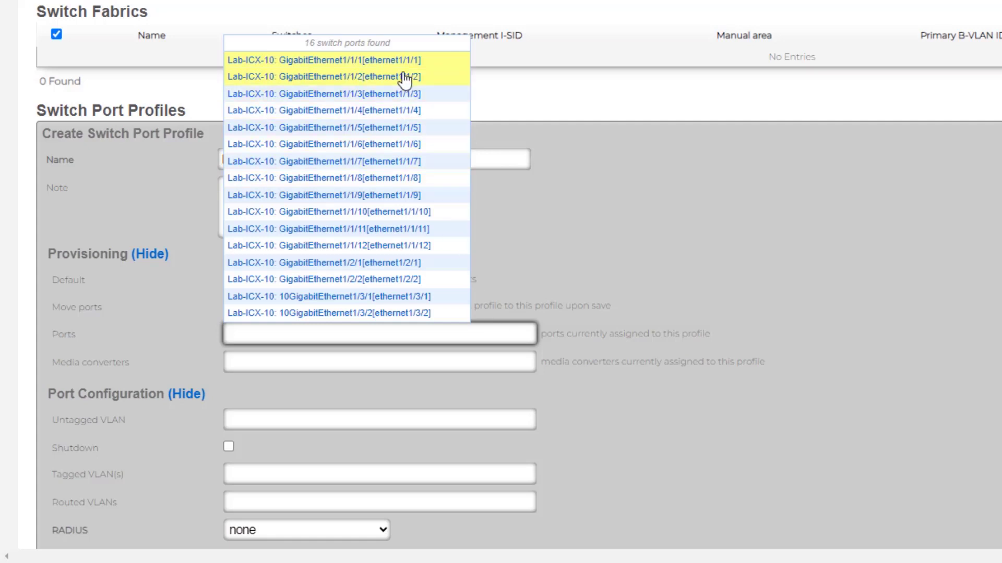
{"action": "left_click", "coordinate": [403, 77]}
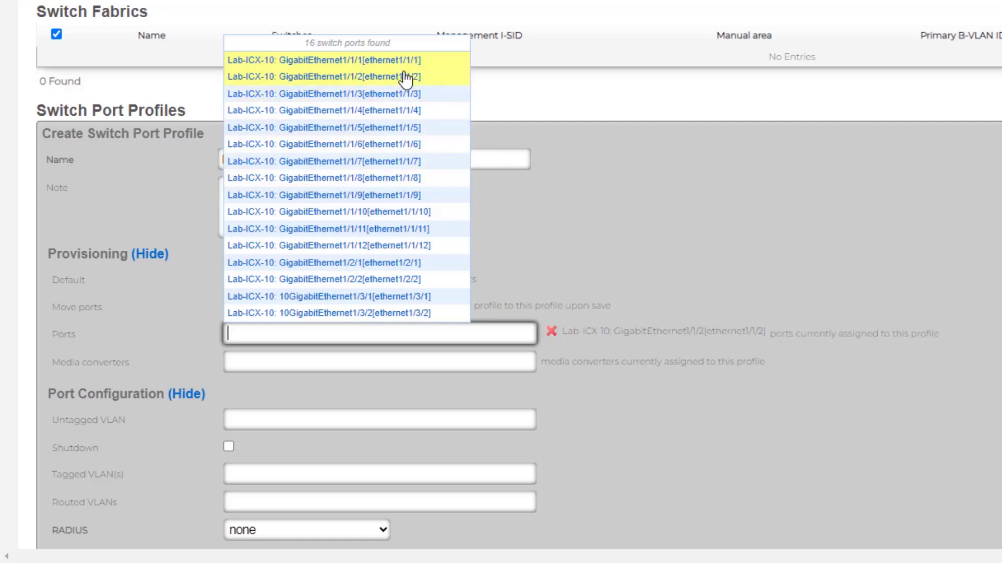
{"action": "left_click", "coordinate": [434, 247]}
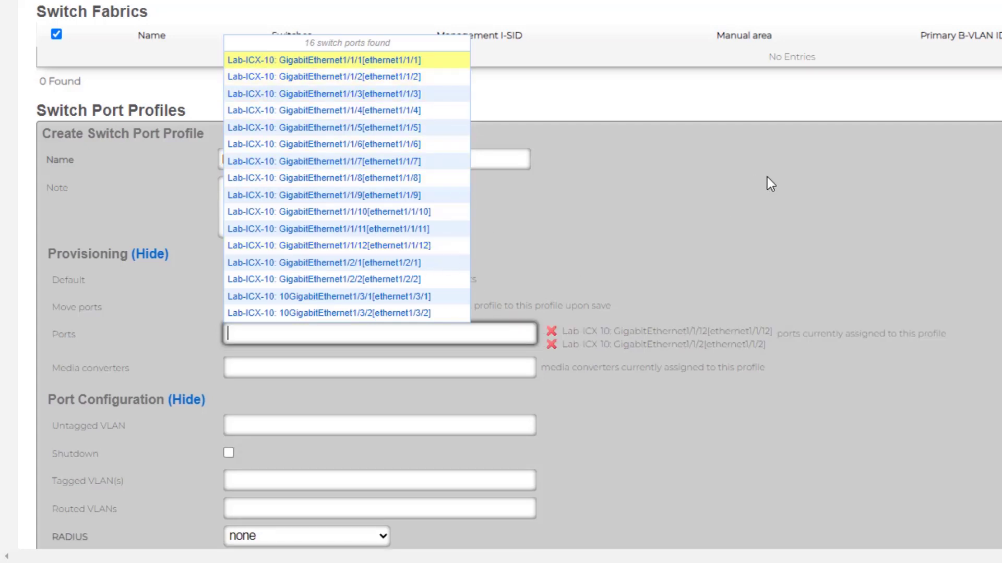
{"action": "left_click", "coordinate": [493, 480]}
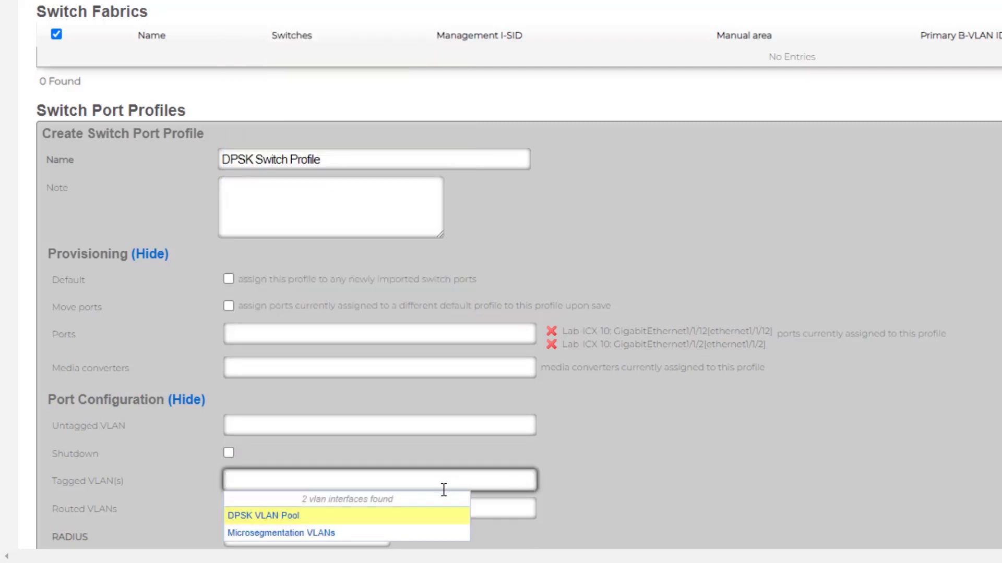
{"action": "left_click", "coordinate": [425, 518]}
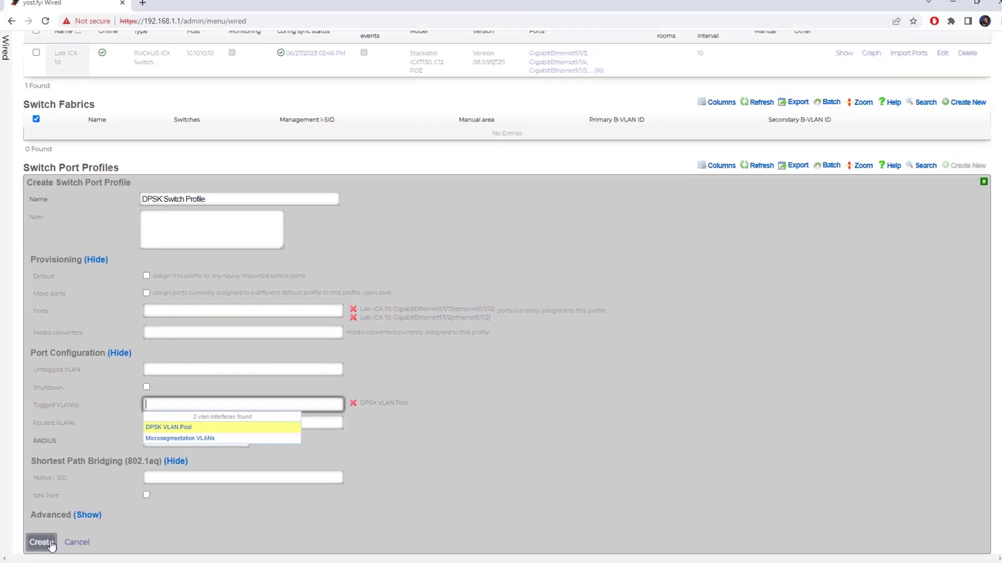
{"action": "left_click", "coordinate": [41, 543]}
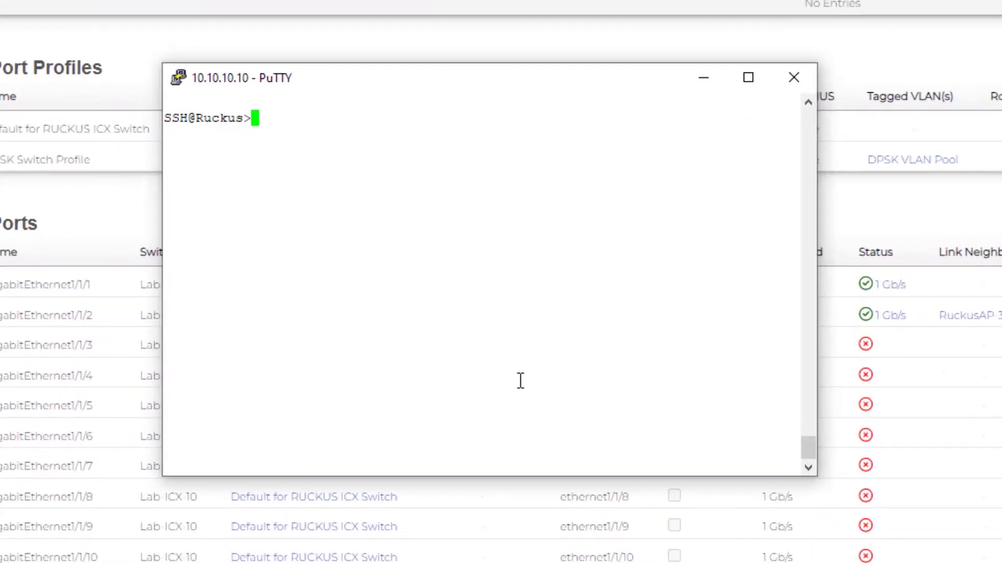
- Run 'sh vlan br' then 'sh vlan' on the switch to list VLANs 200–281 and their ports
{"action": "type", "text": "sh vlan br"}
{"action": "key", "text": "Return"}
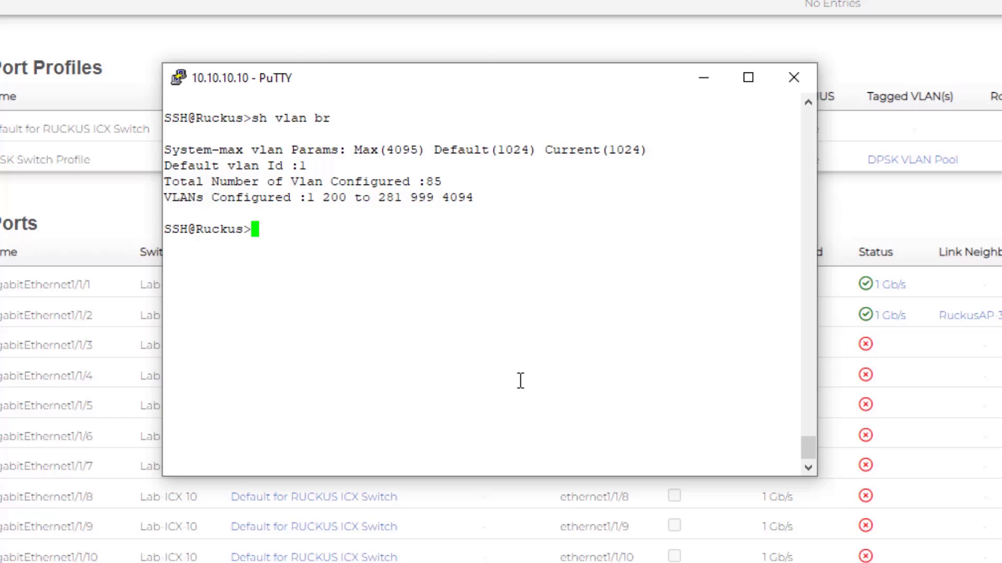
{"action": "type", "text": "sh vlan"}
{"action": "key", "text": "Return"}
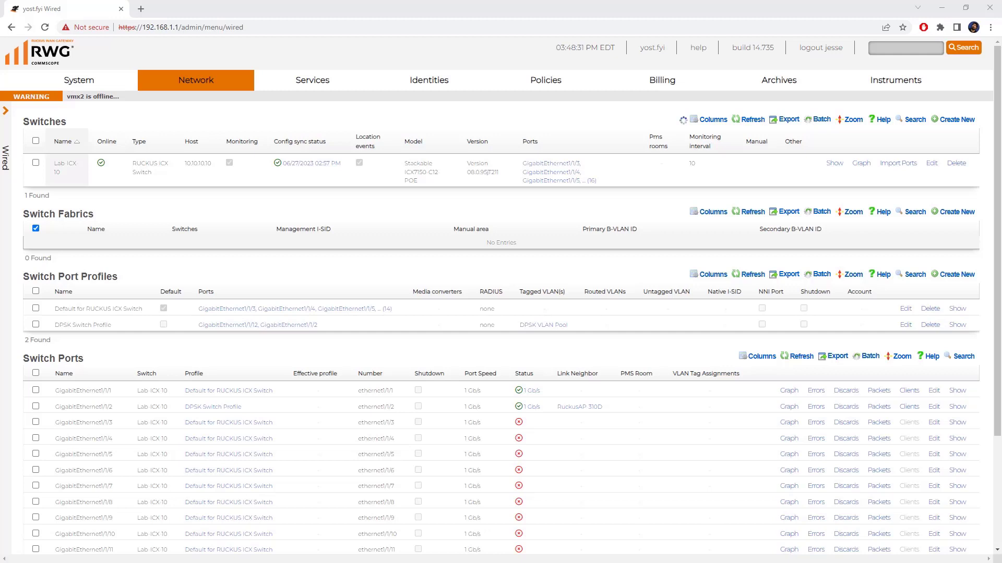
- Go to the Policies dashboard, view the existing policies table, and start a new policy
{"action": "left_click", "coordinate": [547, 83]}
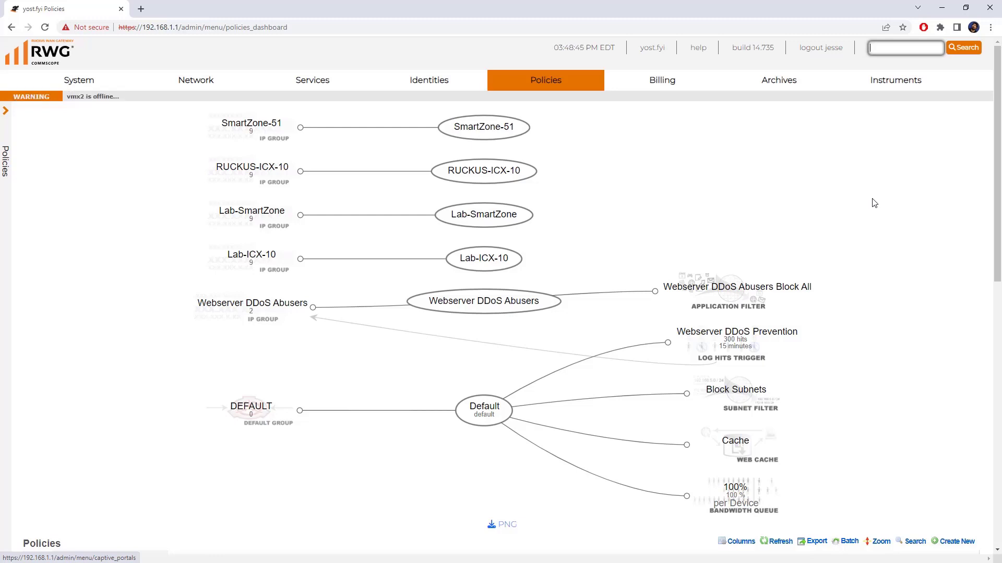
{"action": "scroll", "coordinate": [873, 203], "scroll_direction": "down", "scroll_amount": 5}
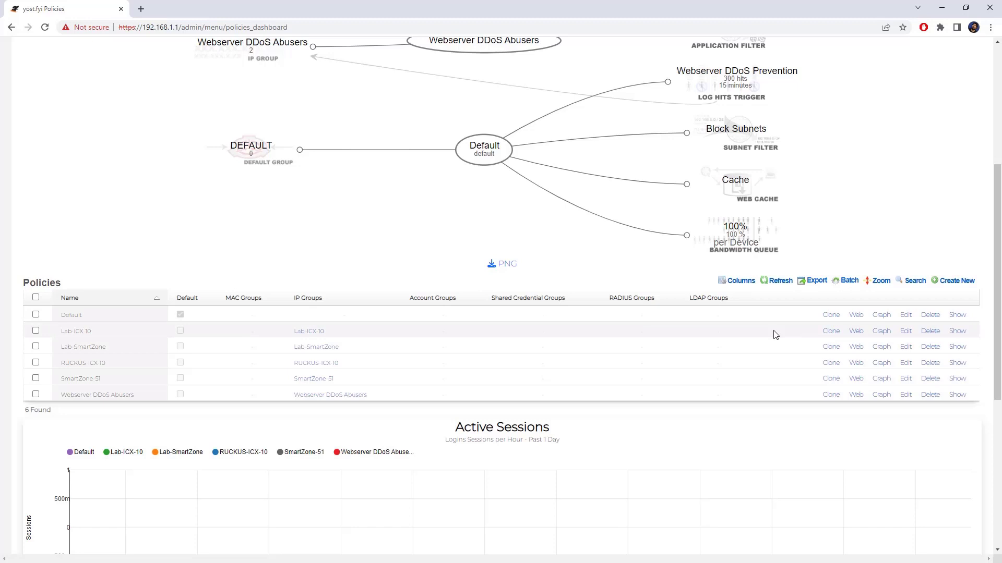
{"action": "left_click", "coordinate": [950, 282]}
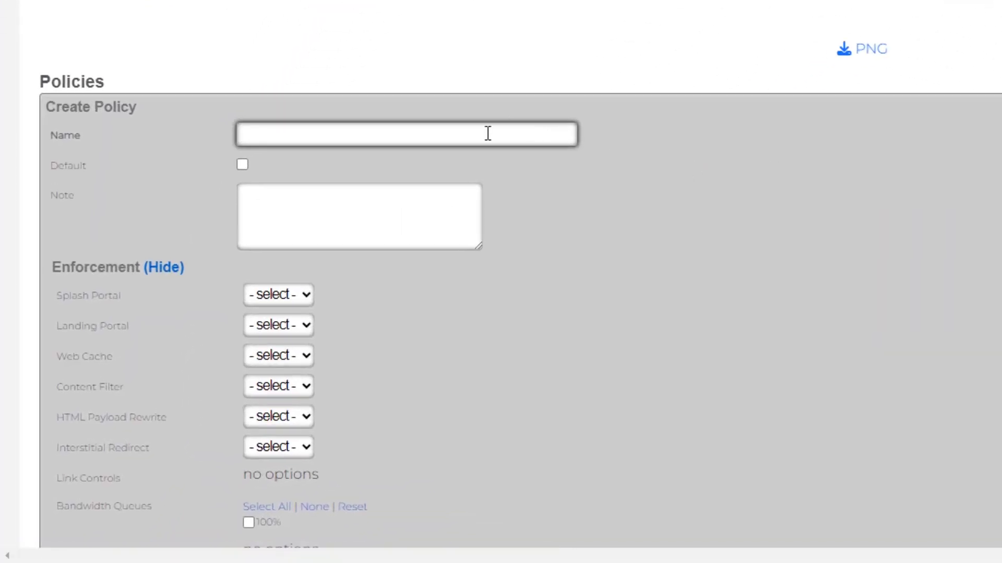
- Create the DPSK Policy with the 100% bandwidth queue and the Block Subnets filter
{"action": "left_click", "coordinate": [329, 274]}
{"action": "type", "text": "DPSK"}
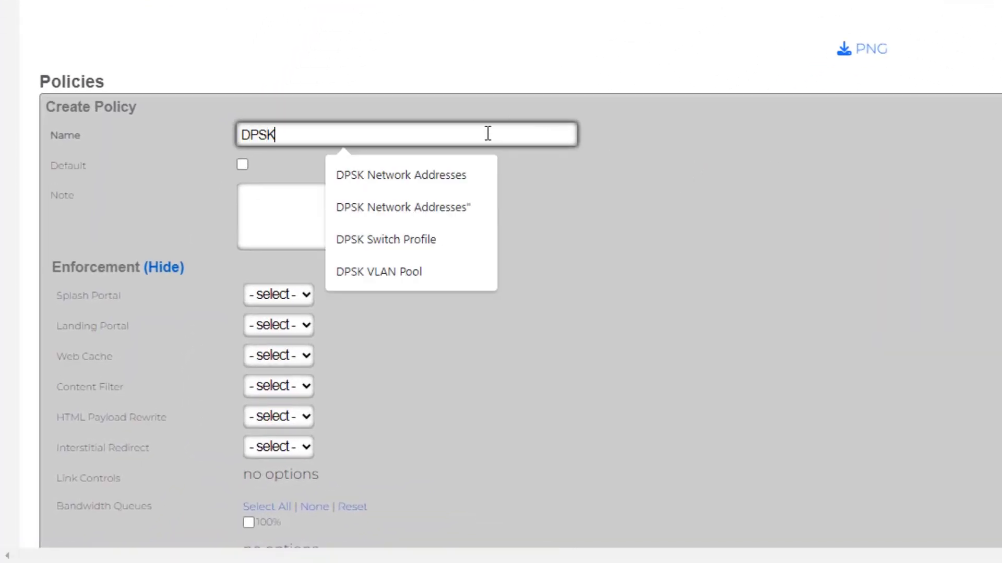
{"action": "type", "text": " Folicy"}
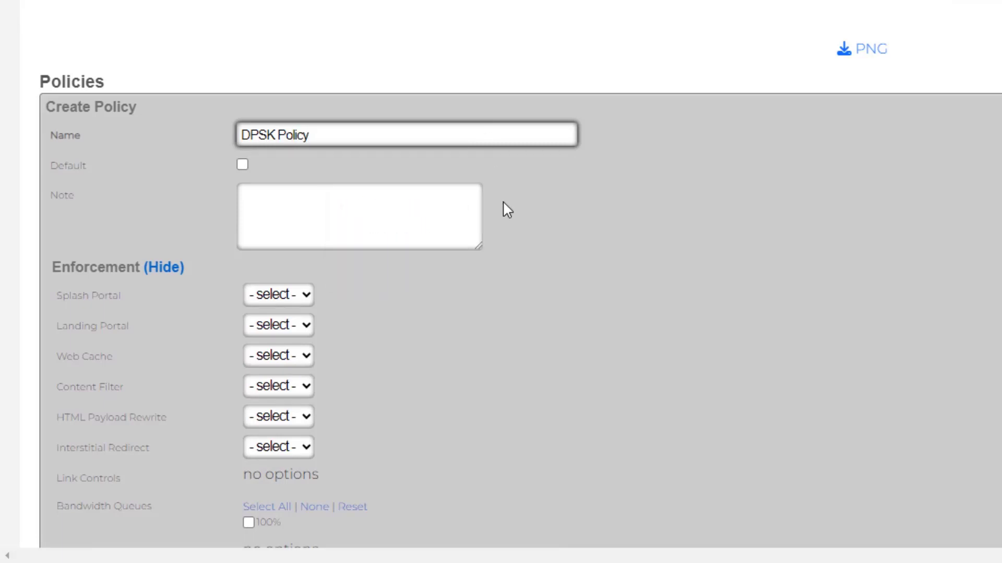
{"action": "scroll", "coordinate": [485, 251], "scroll_direction": "down", "scroll_amount": 3}
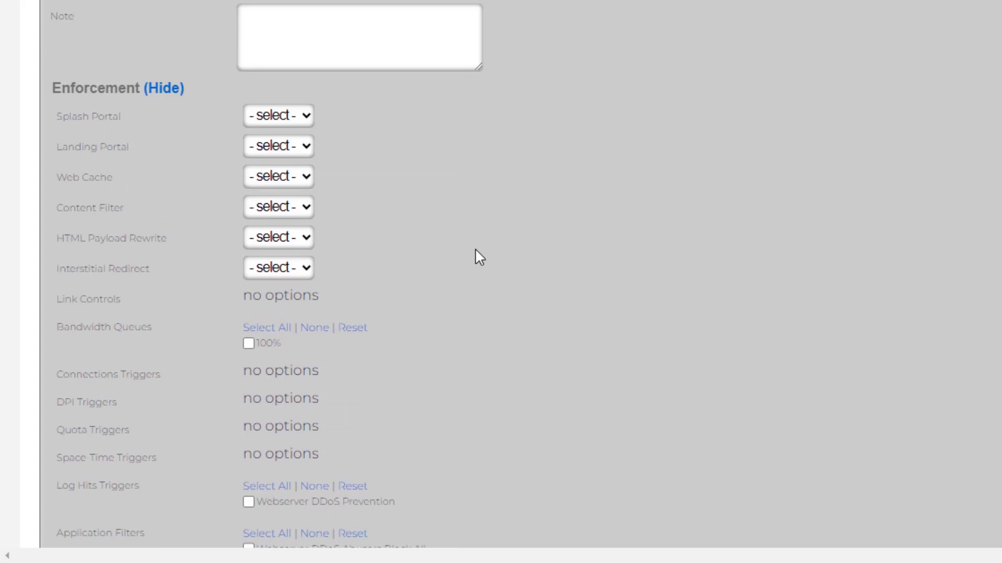
{"action": "left_click", "coordinate": [259, 344]}
{"action": "scroll", "coordinate": [494, 254], "scroll_direction": "down", "scroll_amount": 6}
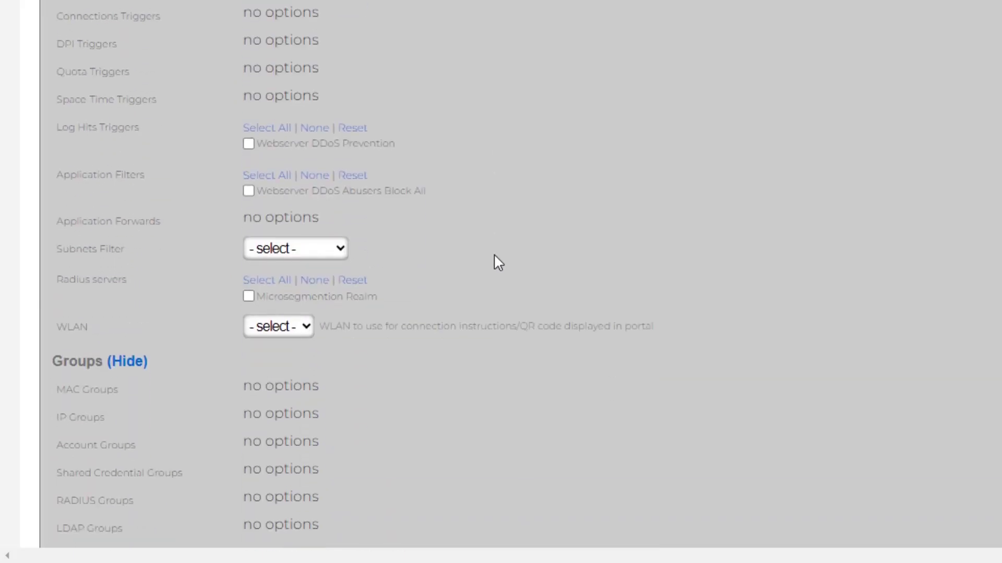
{"action": "left_click", "coordinate": [295, 250]}
{"action": "left_click", "coordinate": [316, 287]}
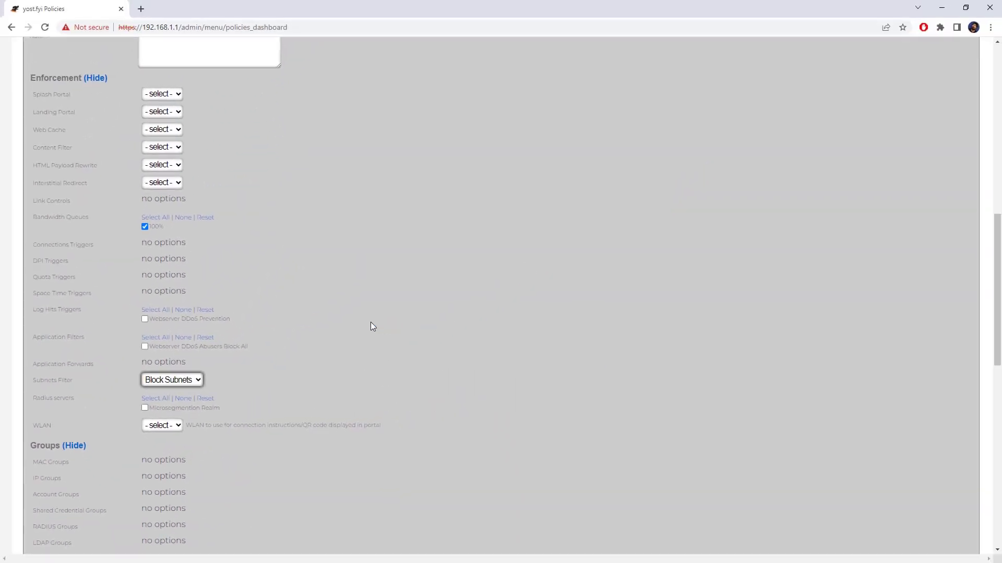
{"action": "scroll", "coordinate": [380, 320], "scroll_direction": "down", "scroll_amount": 4}
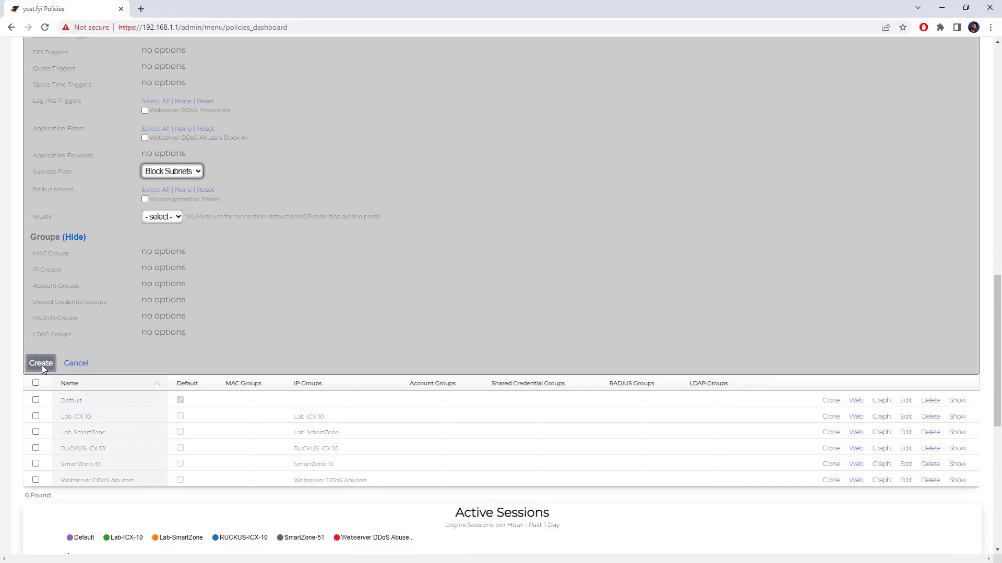
{"action": "left_click", "coordinate": [42, 363]}
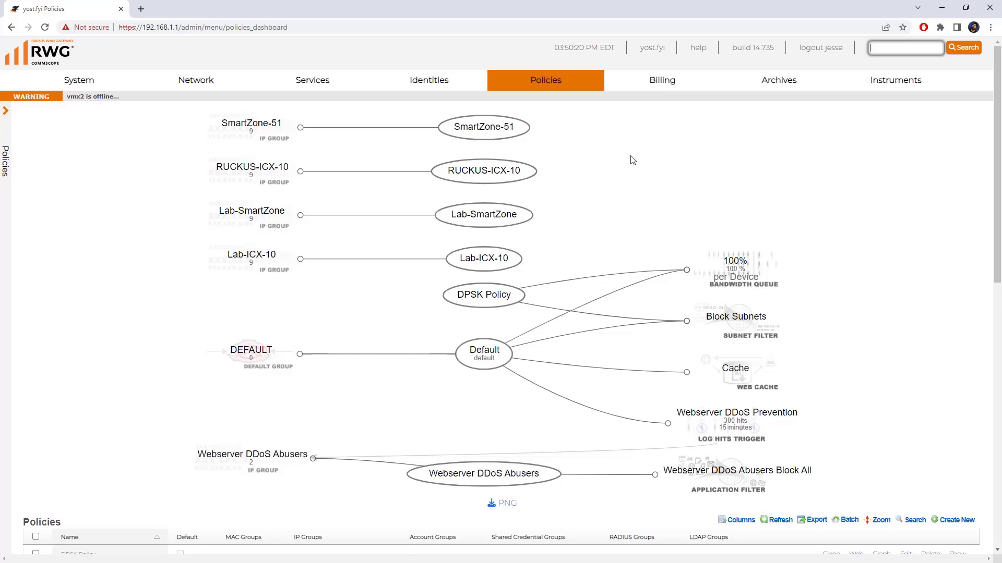
- Create account group 'DPSK Group' with enhanced PSK security disabled and DPSK Policy assigned
{"action": "mouse_move", "coordinate": [429, 80]}
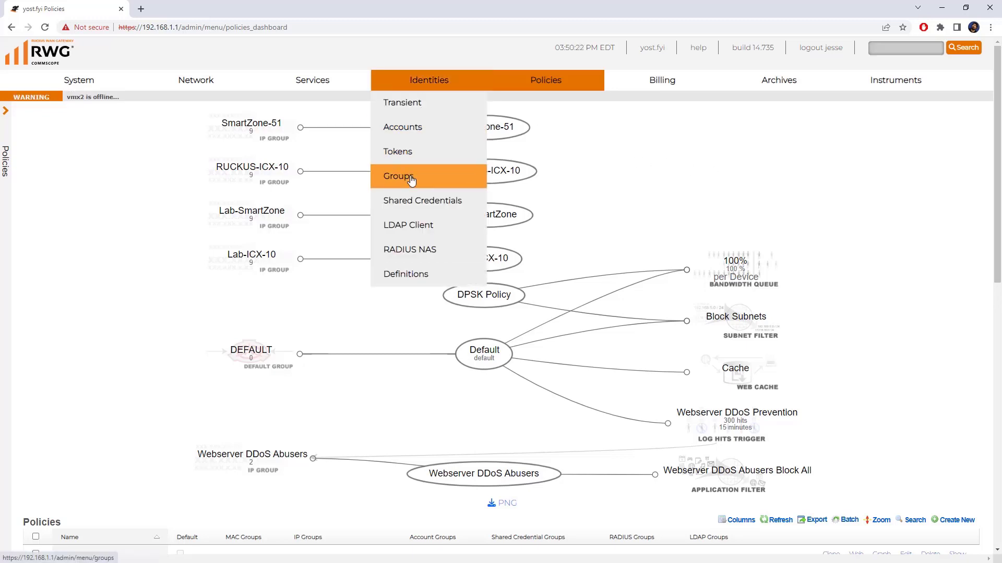
{"action": "left_click", "coordinate": [411, 179]}
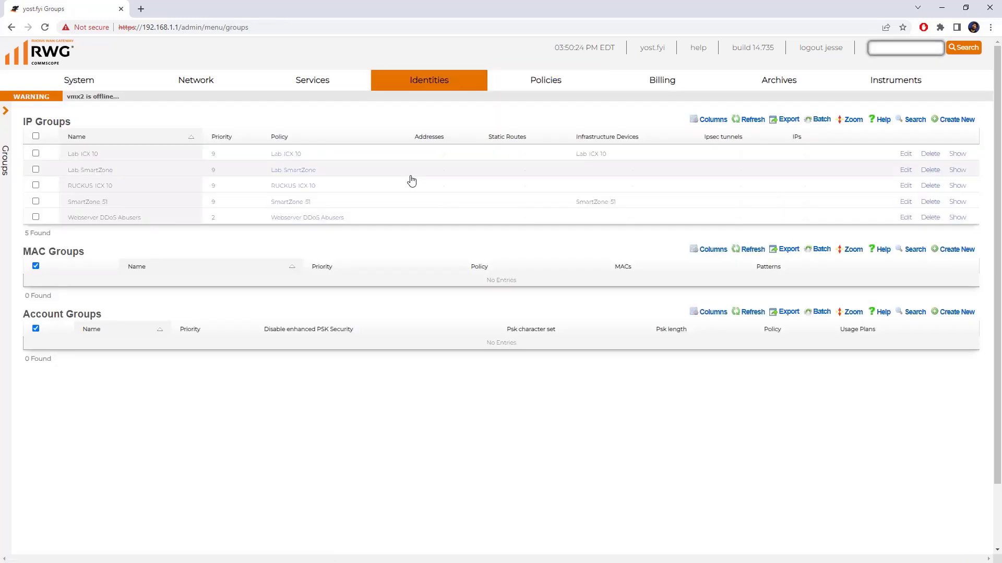
{"action": "left_click", "coordinate": [967, 314]}
{"action": "left_click", "coordinate": [177, 344]}
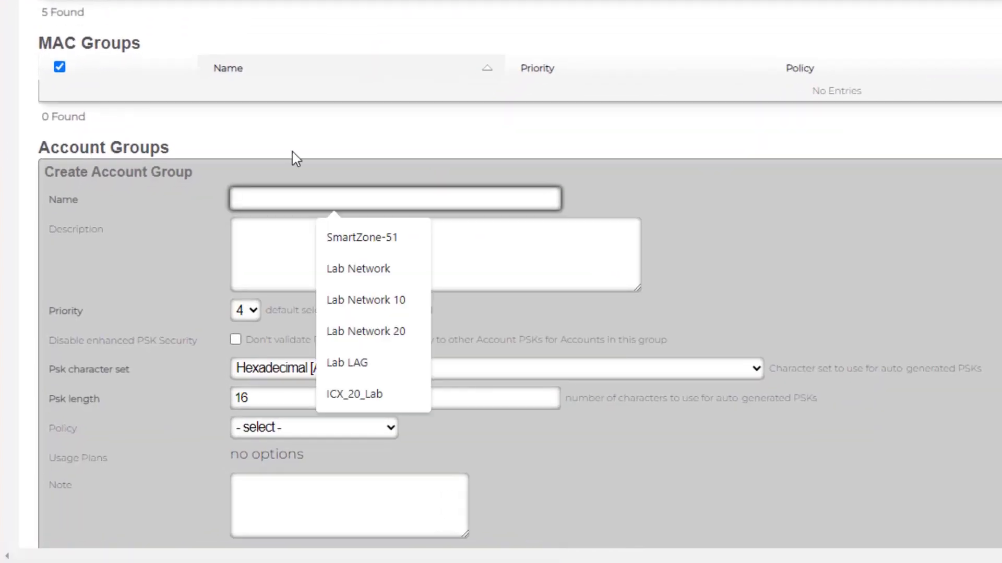
{"action": "type", "text": "DPSK Group"}
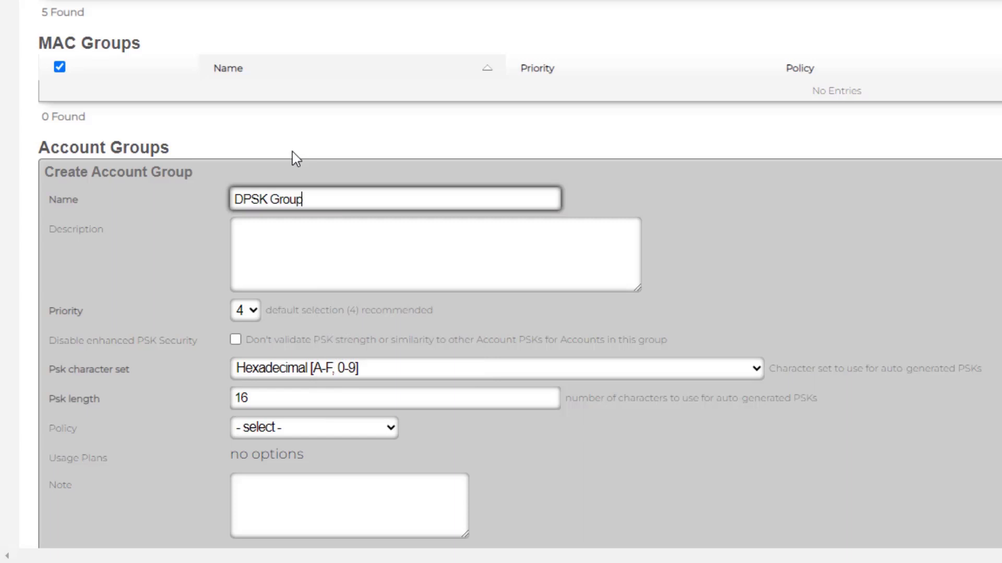
{"action": "left_click", "coordinate": [236, 341]}
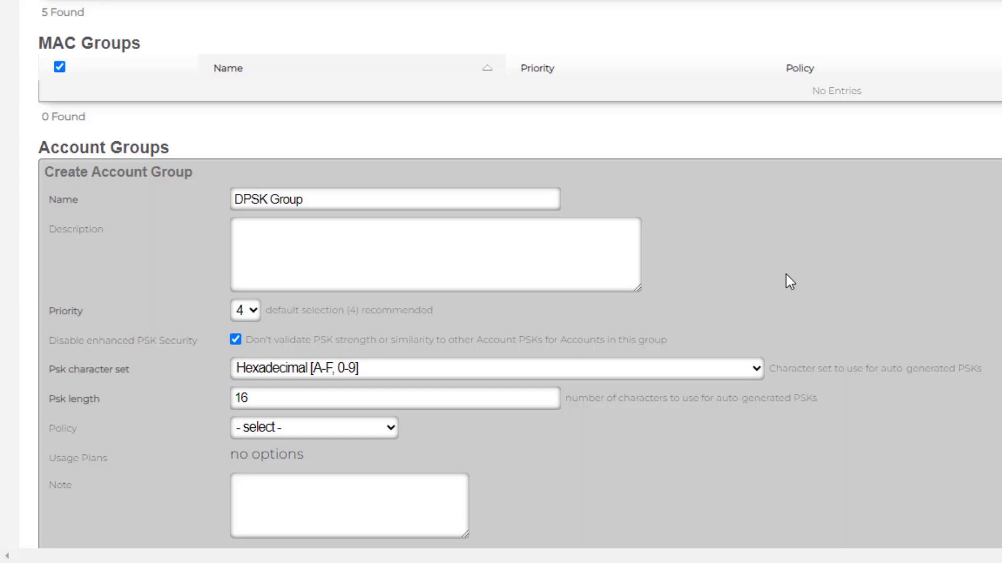
{"action": "scroll", "coordinate": [790, 282], "scroll_direction": "down", "scroll_amount": 3}
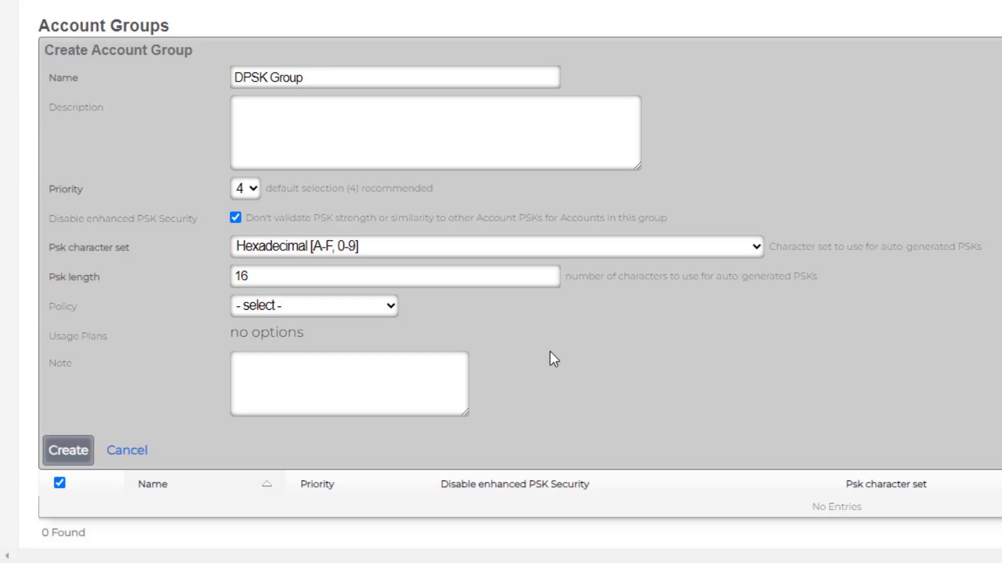
{"action": "left_click", "coordinate": [370, 312]}
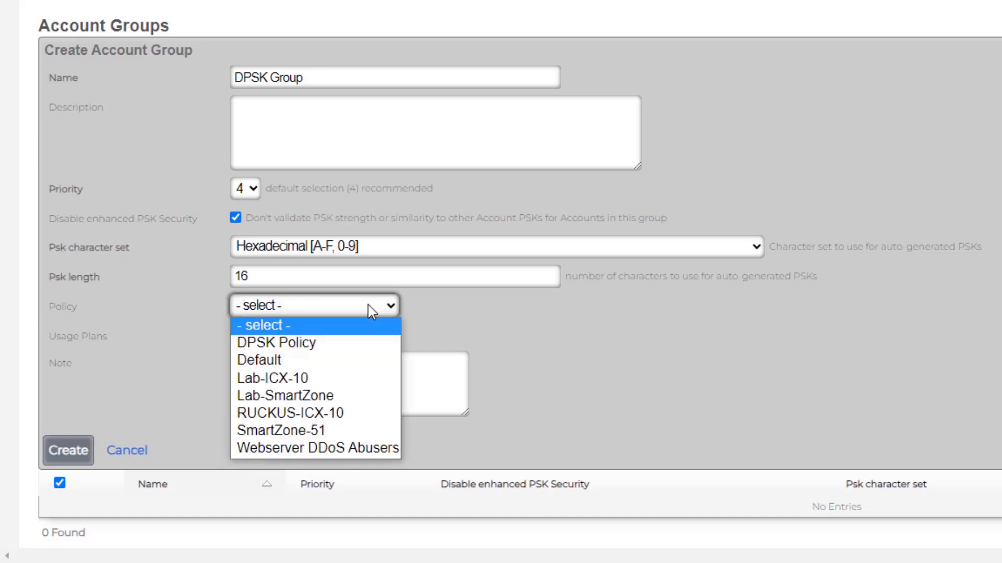
{"action": "left_click", "coordinate": [348, 344]}
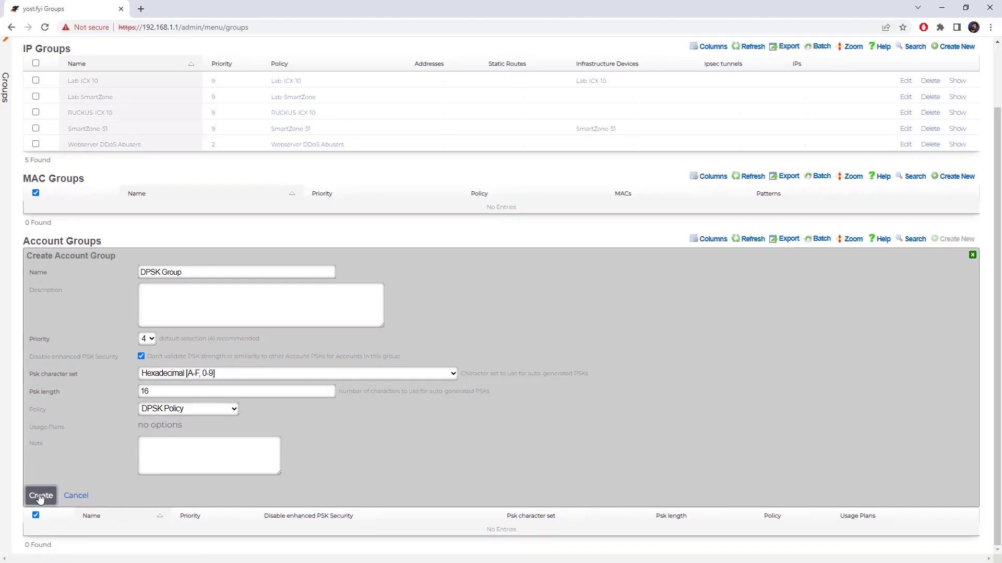
{"action": "left_click", "coordinate": [68, 451]}
{"action": "scroll", "coordinate": [579, 318], "scroll_direction": "up", "scroll_amount": 3}
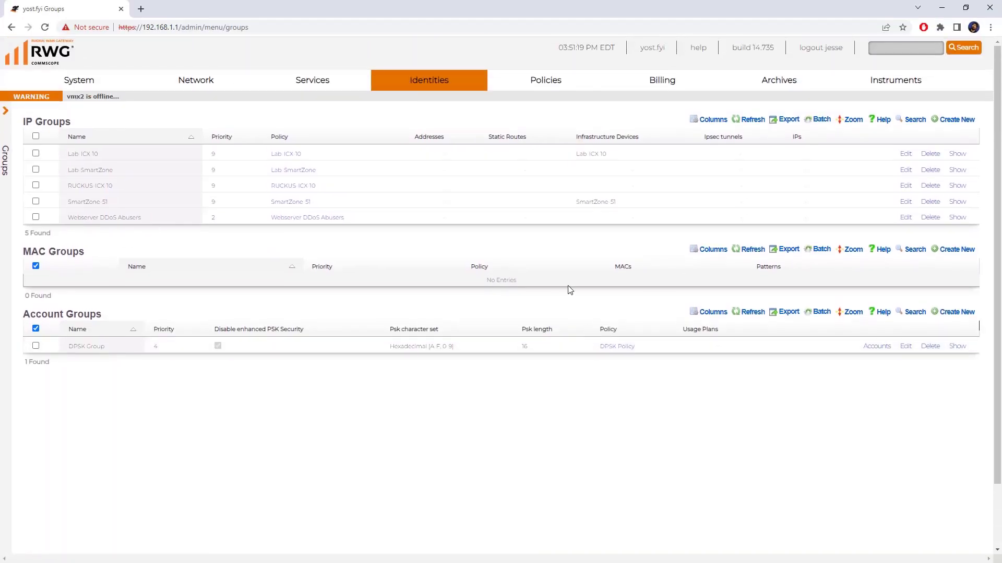
- Return to the Policies dashboard to see DPSK Group linked to DPSK Policy
{"action": "left_click", "coordinate": [554, 82]}
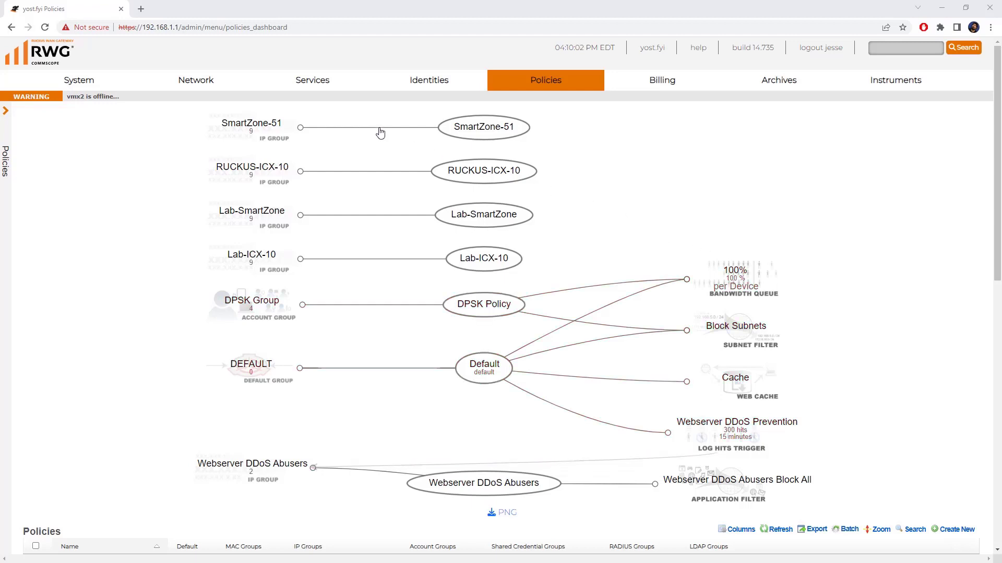
- Start a RADIUS realm named 'DPSK Realm' that matches DPSK Policy
{"action": "mouse_move", "coordinate": [315, 78]}
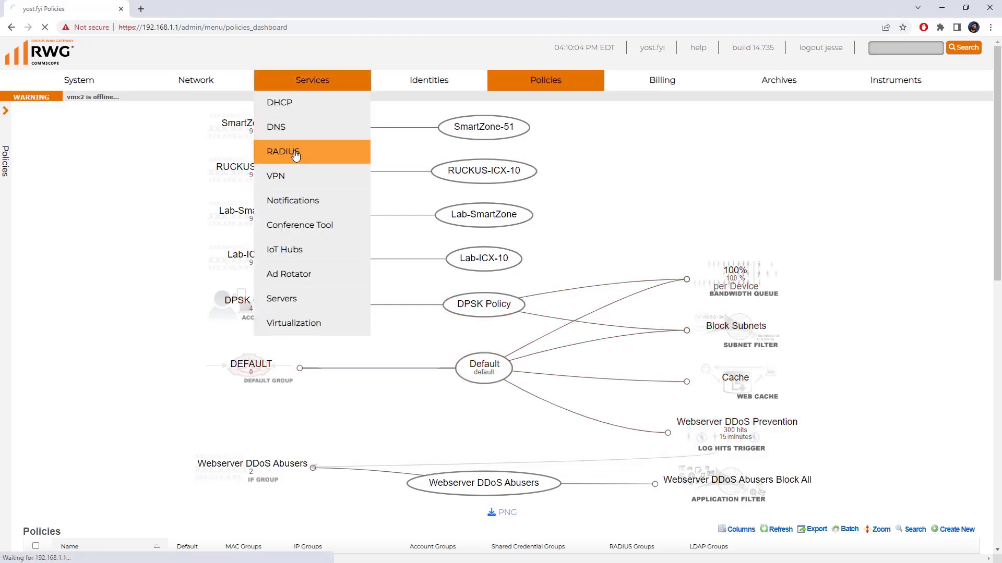
{"action": "left_click", "coordinate": [283, 152]}
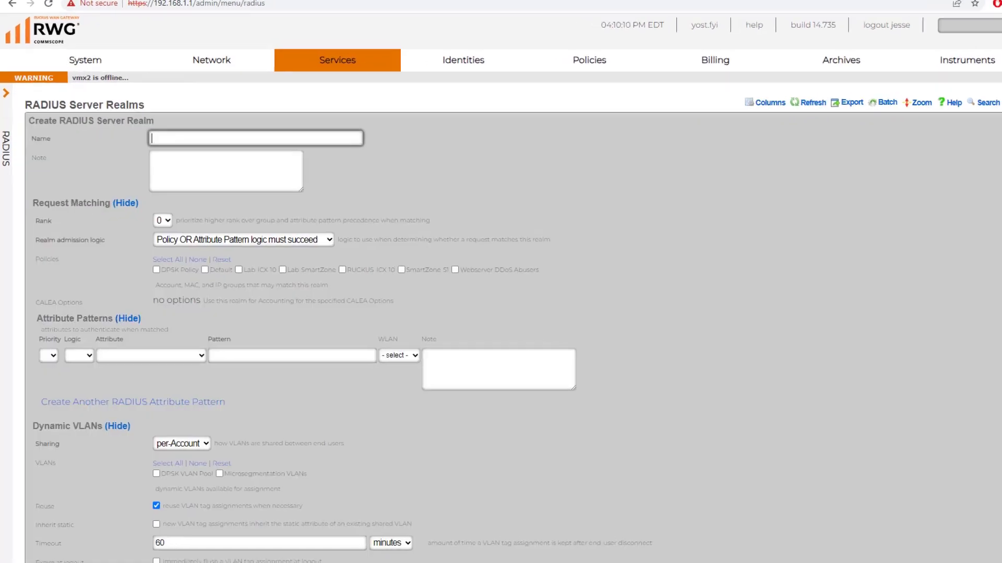
{"action": "left_click", "coordinate": [334, 138]}
{"action": "type", "text": "DPSK Realm"}
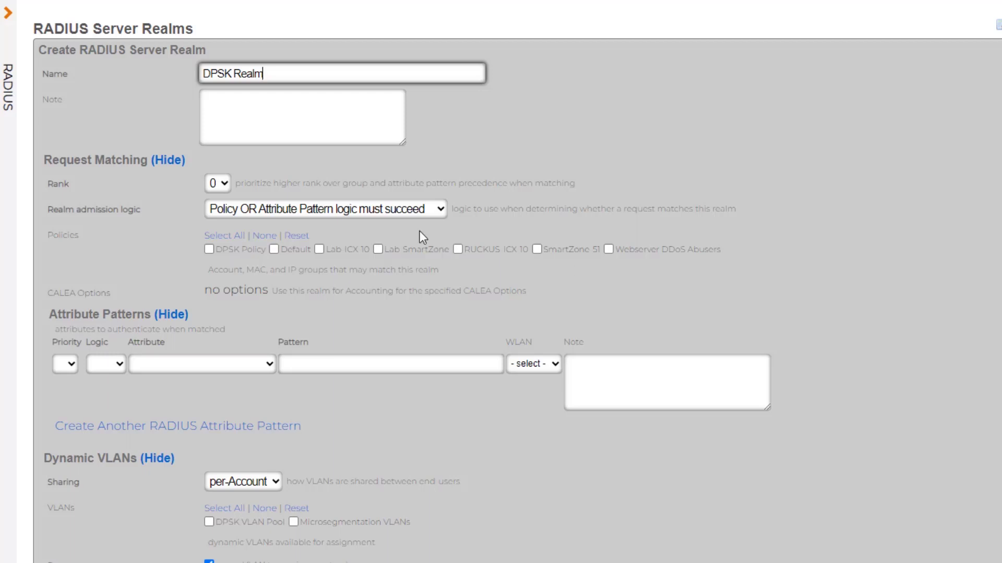
{"action": "left_click", "coordinate": [209, 249]}
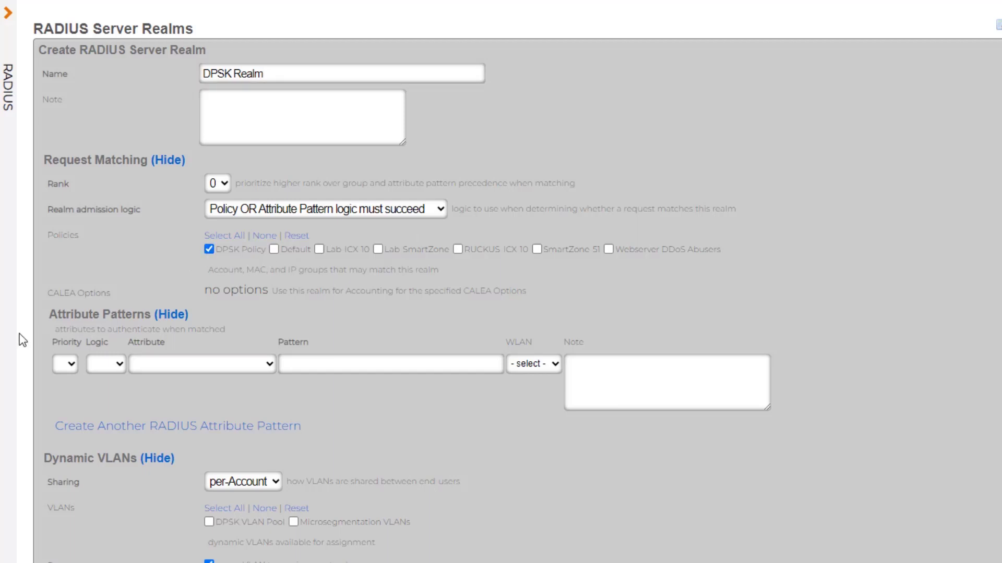
- Add a priority 0 attribute pattern matching Called-Station-Id (BSSID/SSID) against 'dpskwlan'
{"action": "left_click", "coordinate": [60, 365]}
{"action": "left_click", "coordinate": [76, 381]}
{"action": "left_click", "coordinate": [120, 367]}
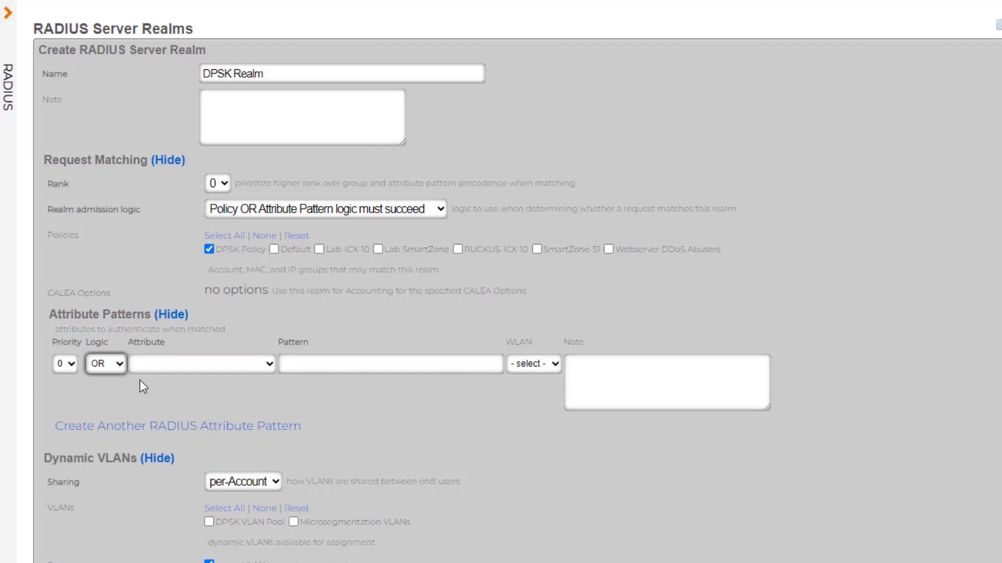
{"action": "left_click", "coordinate": [158, 366]}
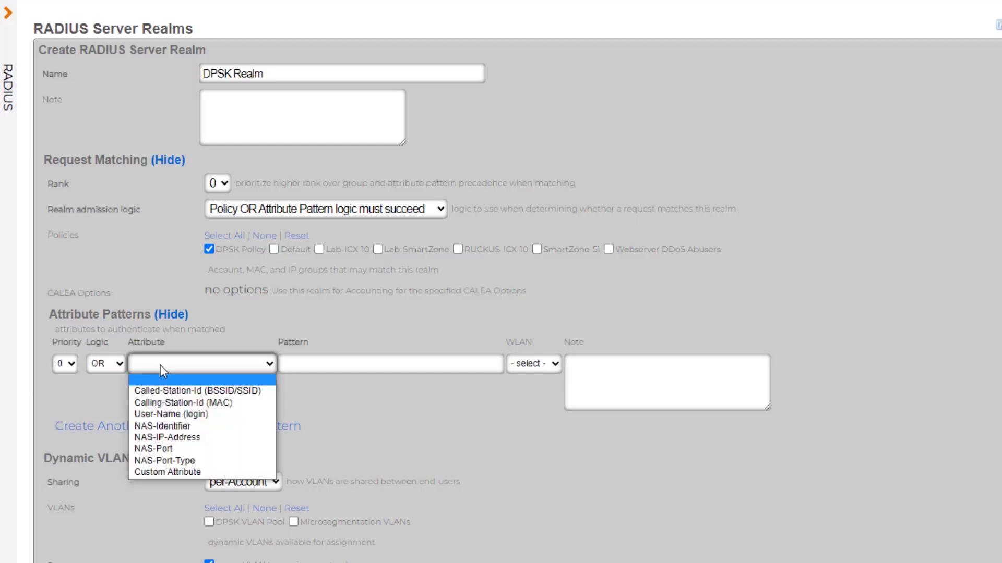
{"action": "left_click", "coordinate": [178, 397]}
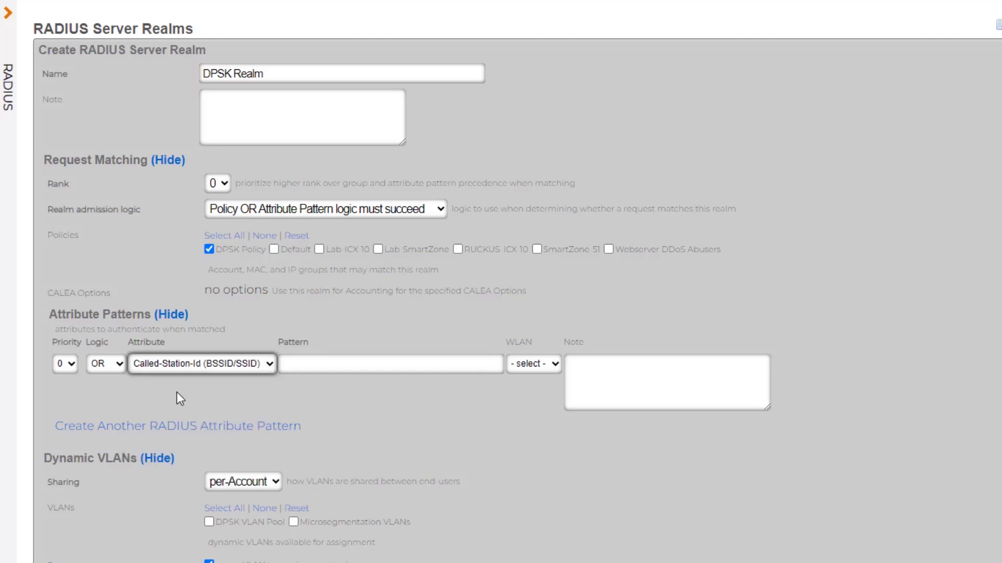
{"action": "left_click", "coordinate": [313, 365]}
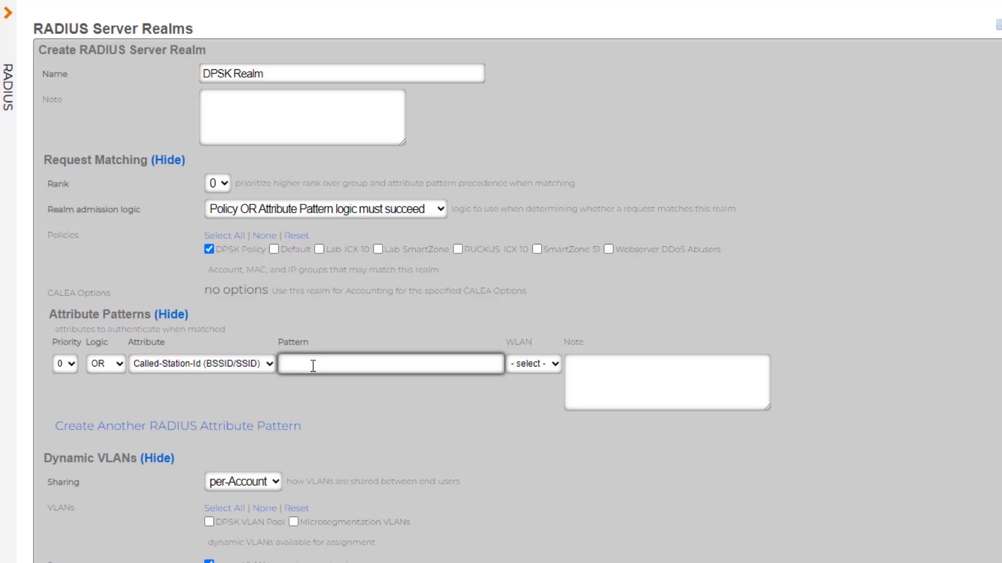
{"action": "type", "text": "dpskwlan"}
- Select DPSK VLAN Pool, SmartZone 51, Internal PMS Test proxy and the Ruckus DPSK attribute, then save the realm
{"action": "scroll", "coordinate": [910, 380], "scroll_direction": "down", "scroll_amount": 4}
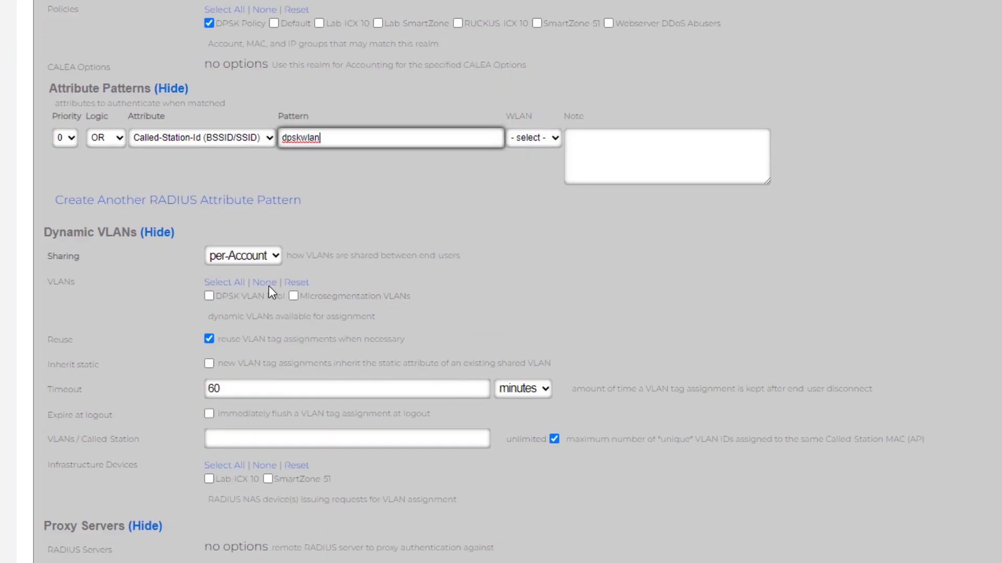
{"action": "left_click", "coordinate": [205, 297]}
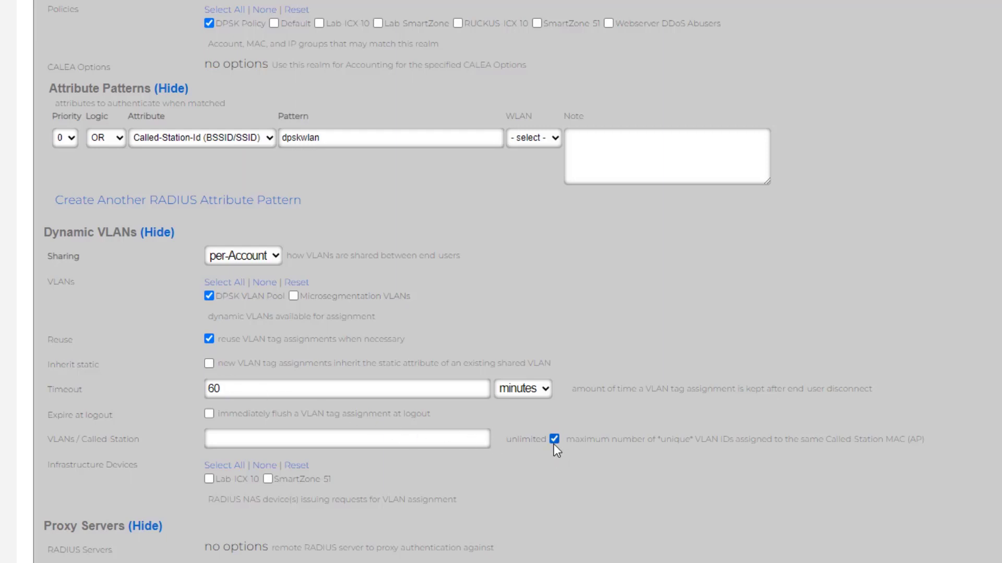
{"action": "left_click", "coordinate": [267, 479]}
{"action": "scroll", "coordinate": [375, 472], "scroll_direction": "down", "scroll_amount": 3}
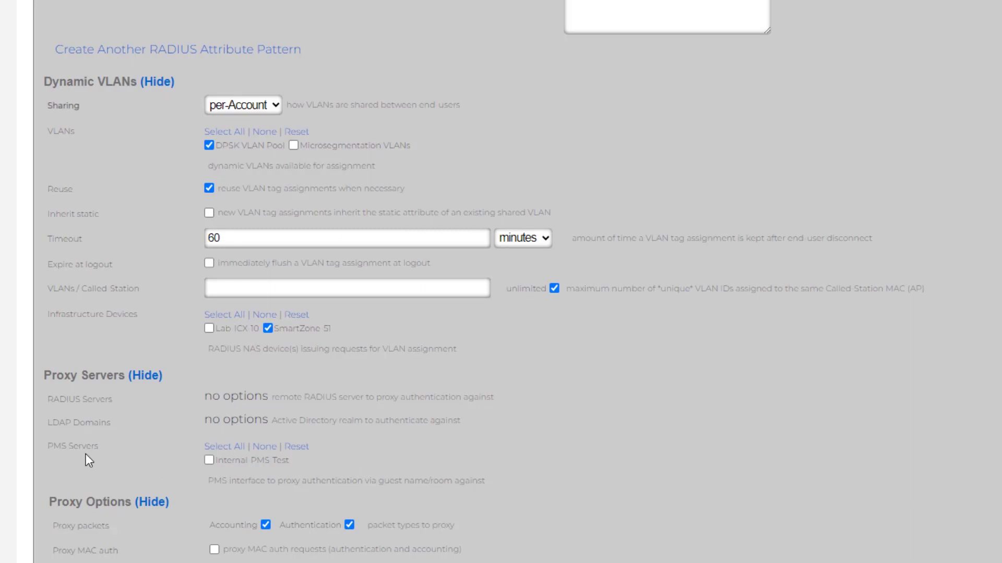
{"action": "left_click", "coordinate": [208, 462]}
{"action": "scroll", "coordinate": [487, 318], "scroll_direction": "down", "scroll_amount": 2}
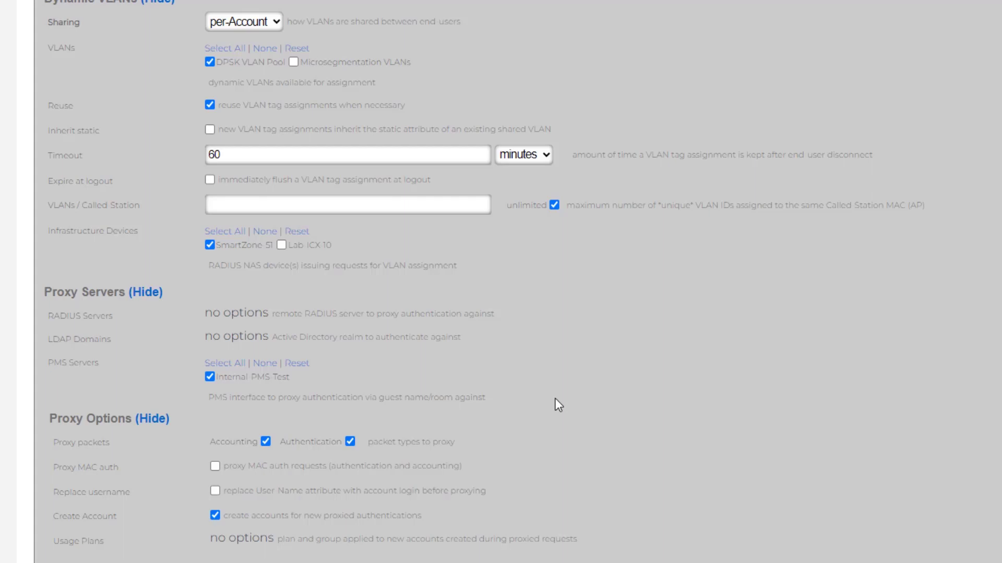
{"action": "scroll", "coordinate": [317, 308], "scroll_direction": "down", "scroll_amount": 8}
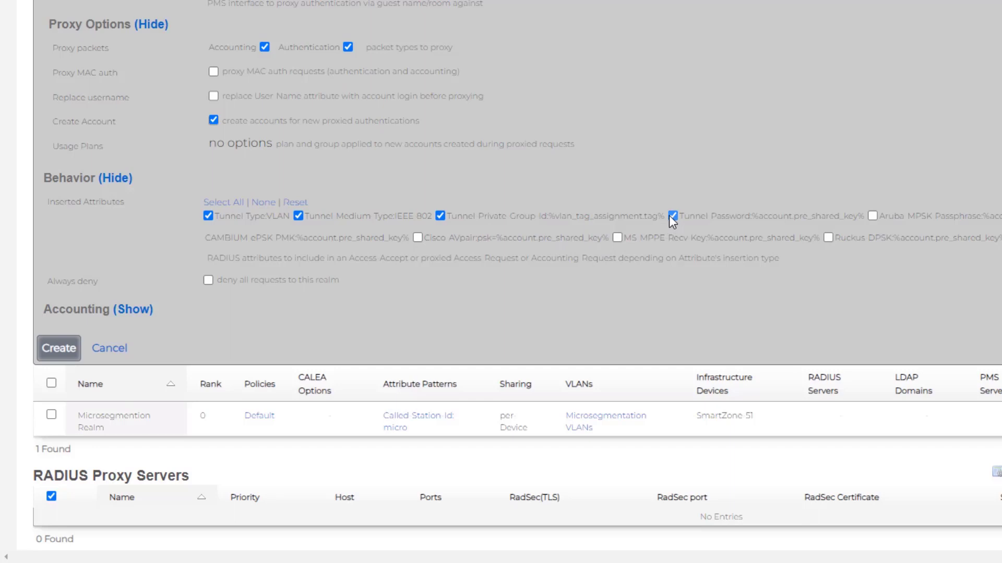
{"action": "left_click", "coordinate": [827, 238]}
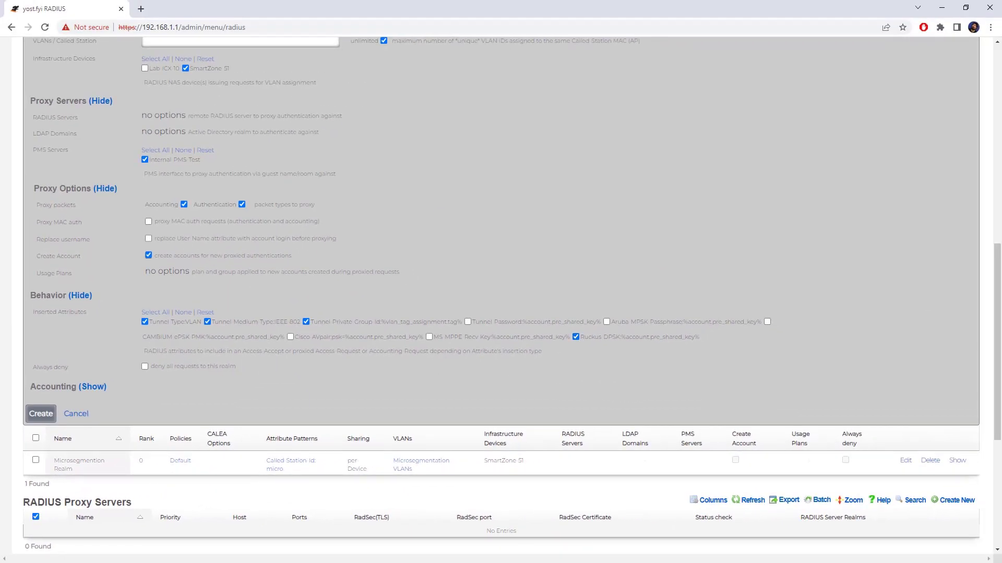
{"action": "left_click", "coordinate": [40, 414]}
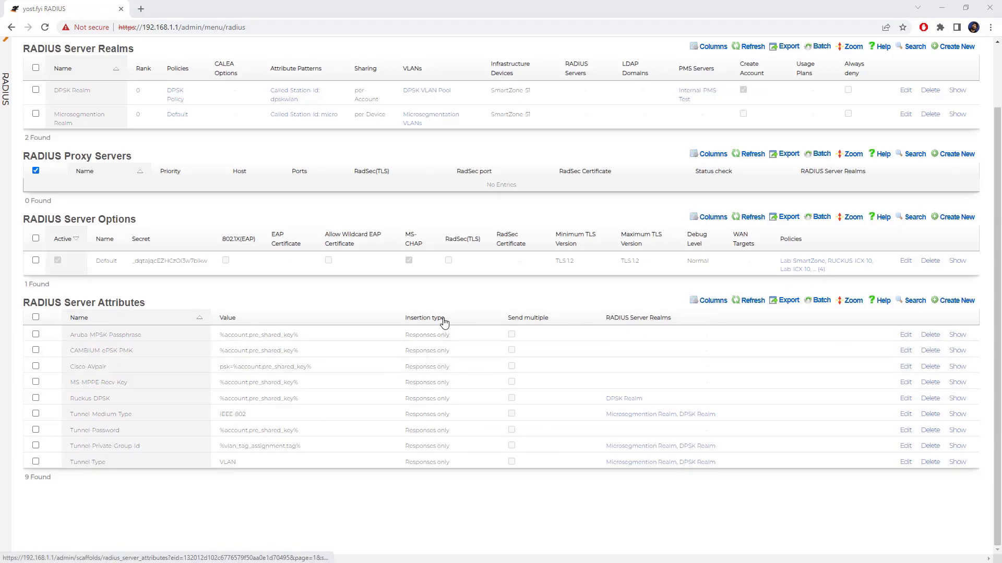
- Start a new WLAN named dpskwlan in zone SiteA with the default [SiteA] AP profile
{"action": "scroll", "coordinate": [397, 308], "scroll_direction": "up", "scroll_amount": 2}
{"action": "mouse_move", "coordinate": [211, 88]}
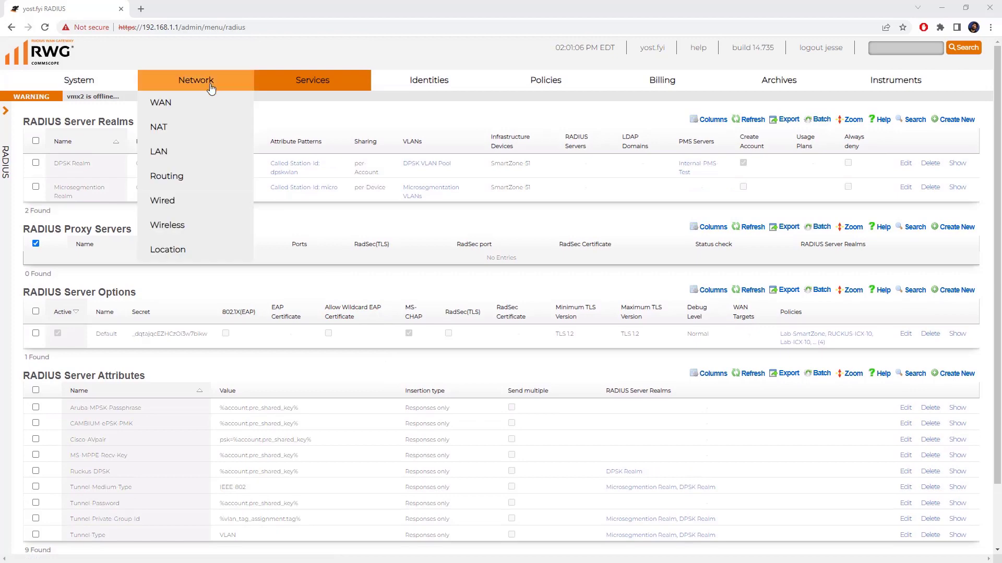
{"action": "left_click", "coordinate": [186, 226]}
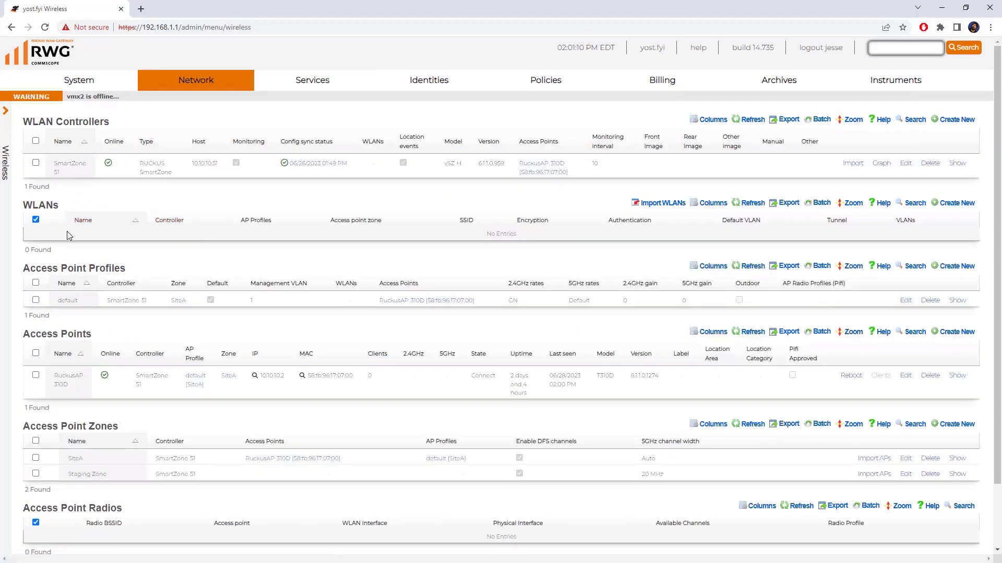
{"action": "left_click", "coordinate": [950, 206]}
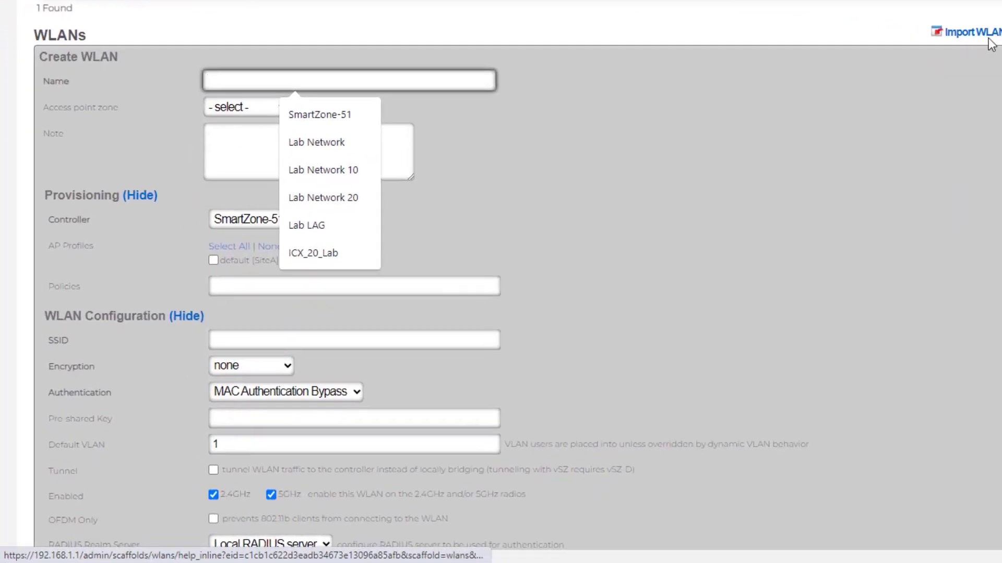
{"action": "type", "text": "dpskwlan"}
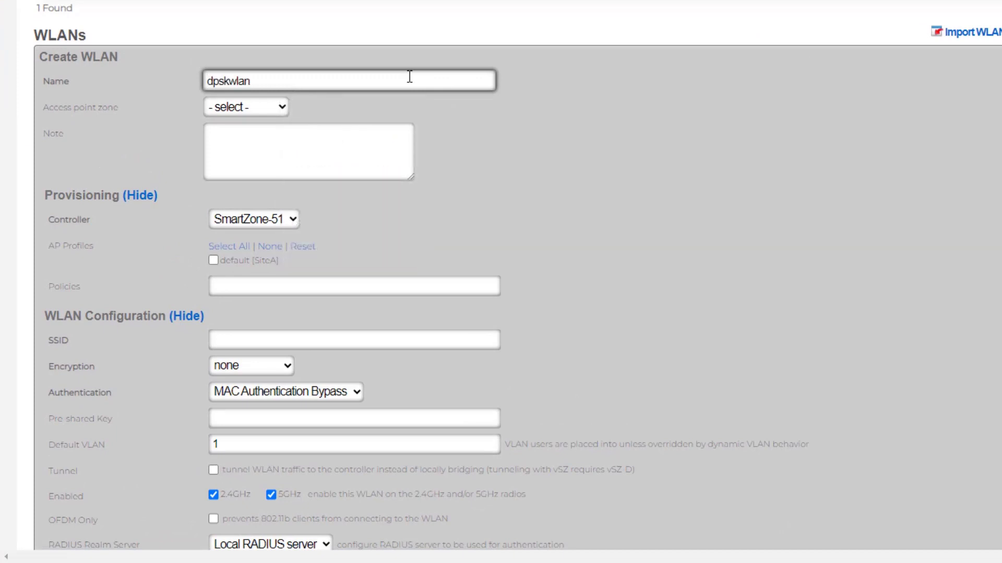
{"action": "left_click", "coordinate": [254, 108]}
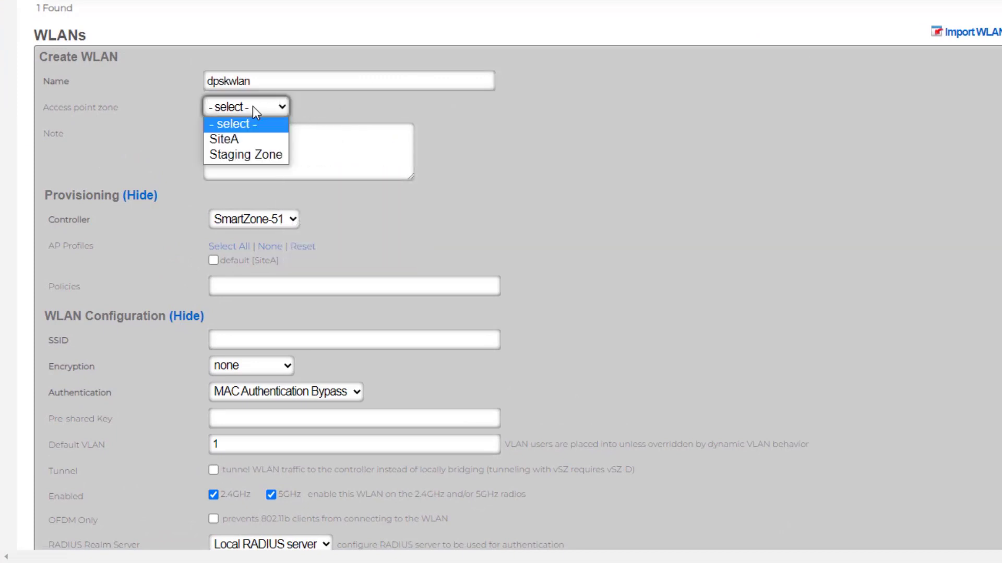
{"action": "left_click", "coordinate": [241, 143]}
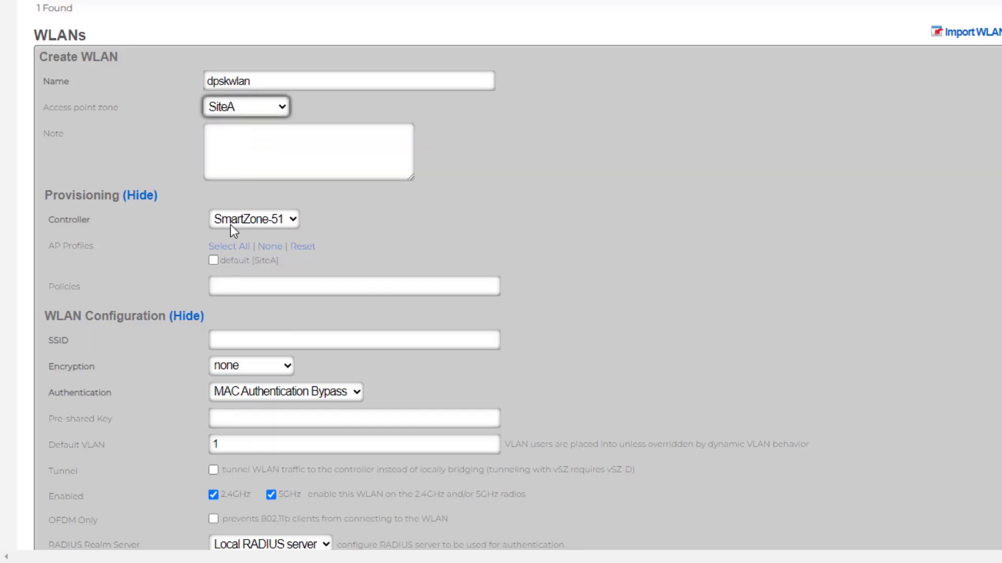
{"action": "left_click", "coordinate": [214, 260]}
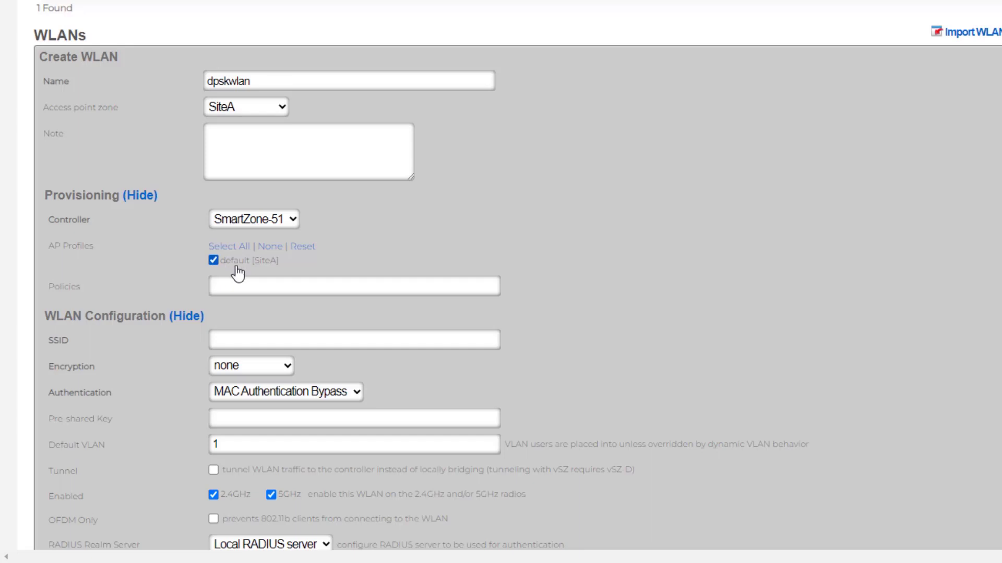
- Set SSID dpskwlan, WPA2 encryption and Multiple PSK authentication, then save the WLAN
{"action": "scroll", "coordinate": [390, 233], "scroll_direction": "down", "scroll_amount": 5}
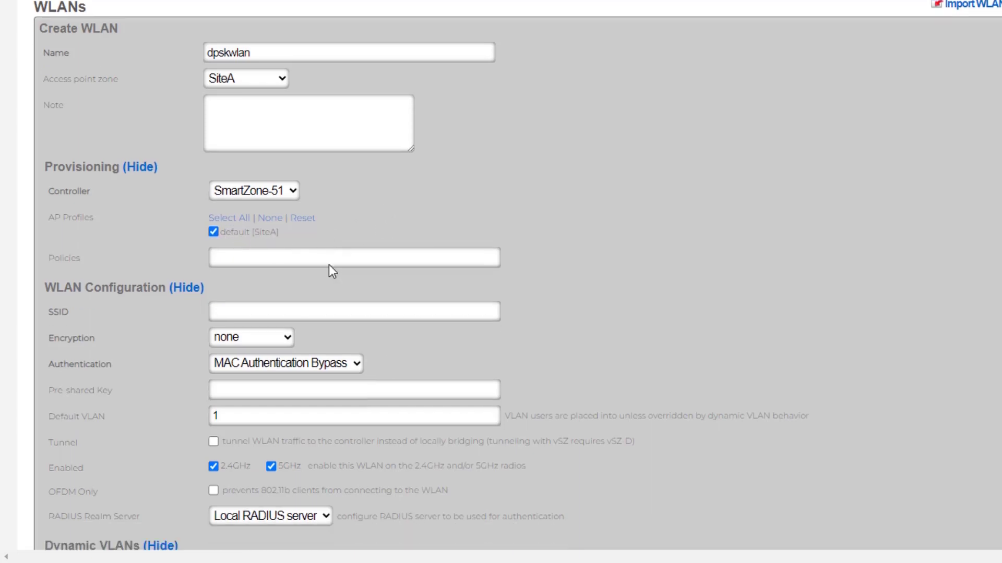
{"action": "left_click", "coordinate": [263, 108]}
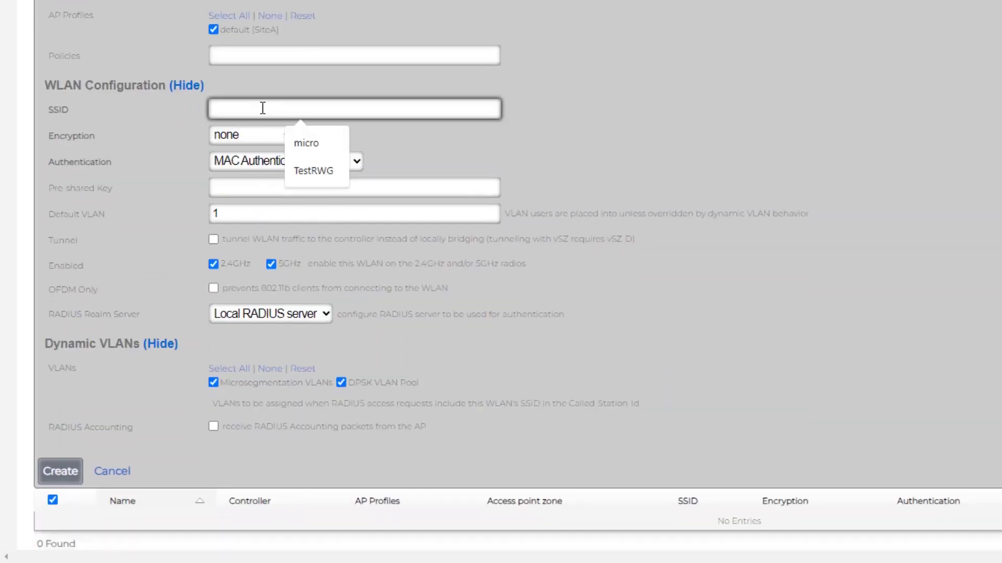
{"action": "type", "text": "dpskwlan"}
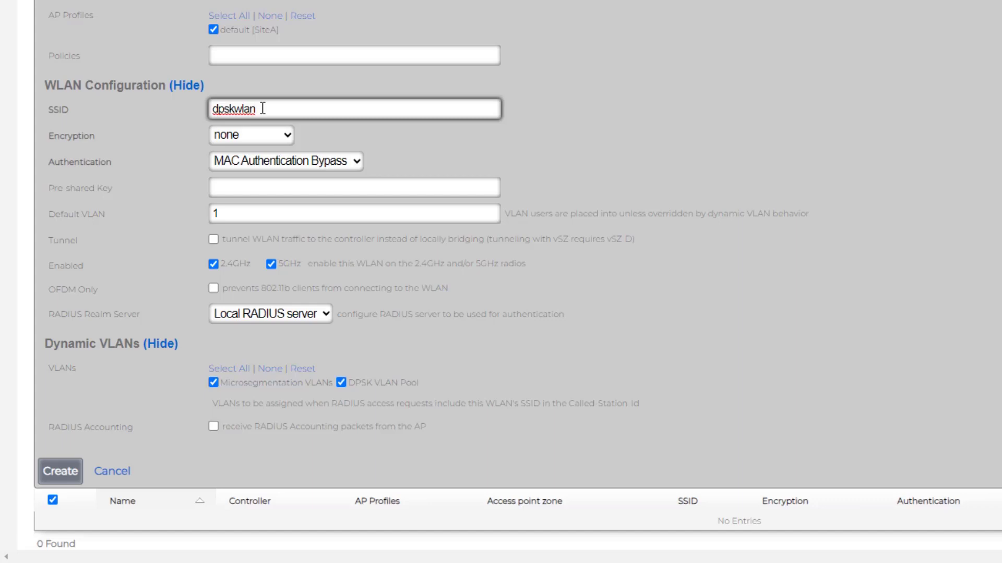
{"action": "left_click", "coordinate": [270, 137]}
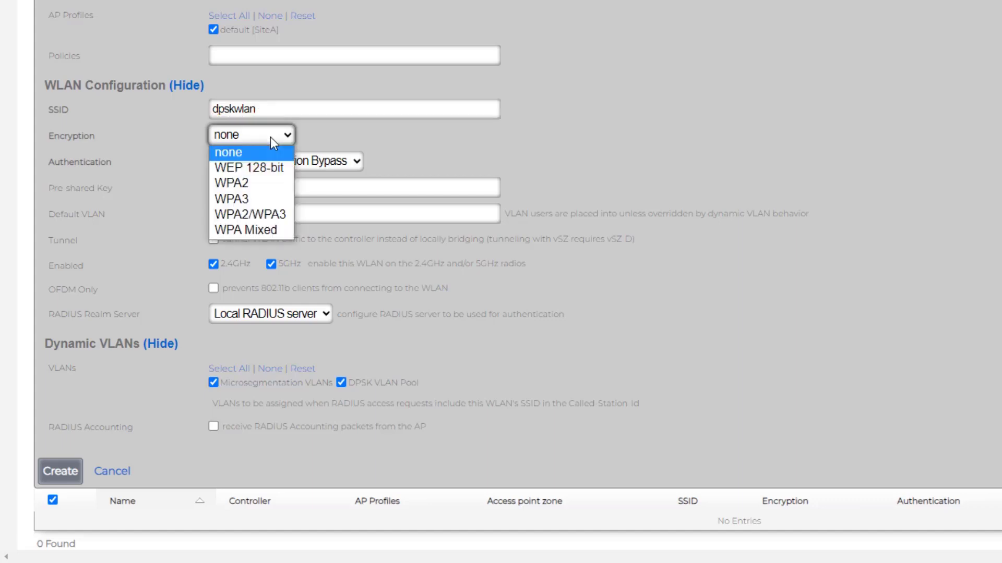
{"action": "left_click", "coordinate": [262, 184]}
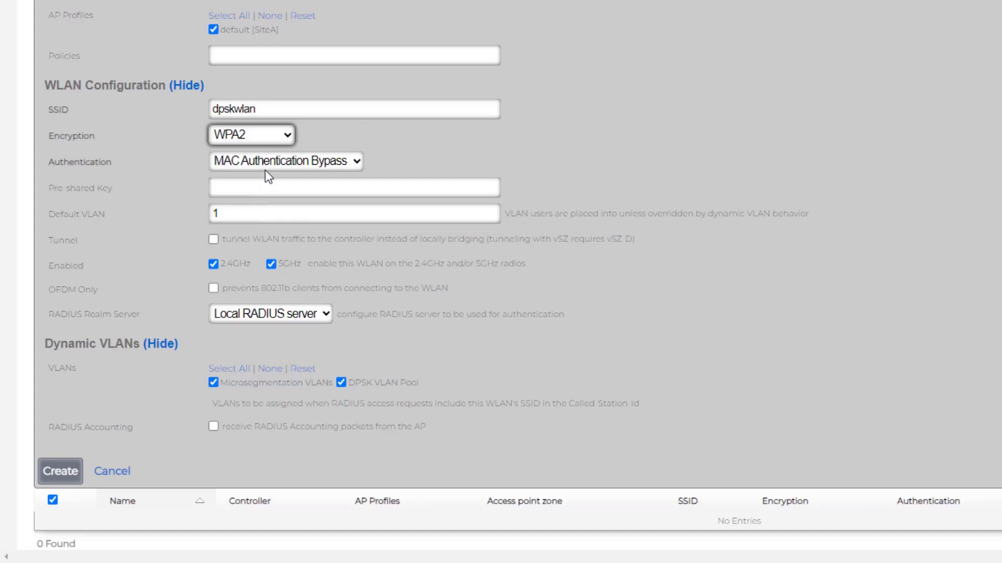
{"action": "left_click", "coordinate": [270, 162]}
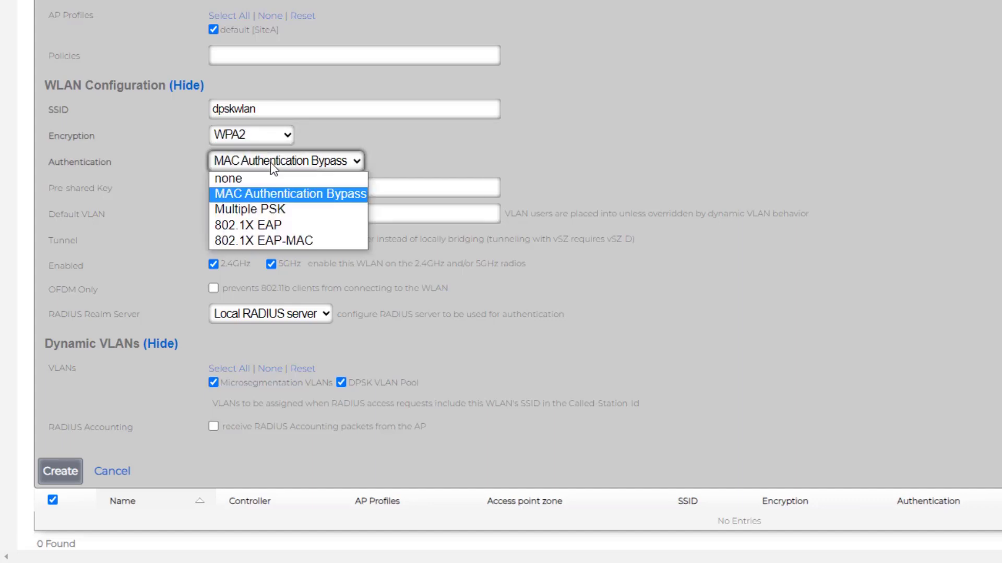
{"action": "left_click", "coordinate": [275, 209]}
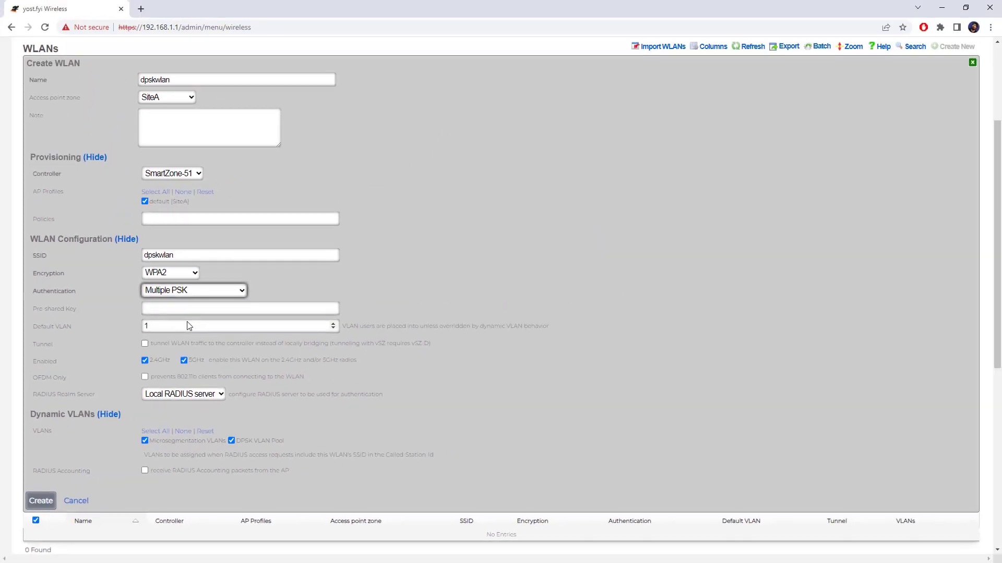
{"action": "scroll", "coordinate": [189, 326], "scroll_direction": "down", "scroll_amount": 2}
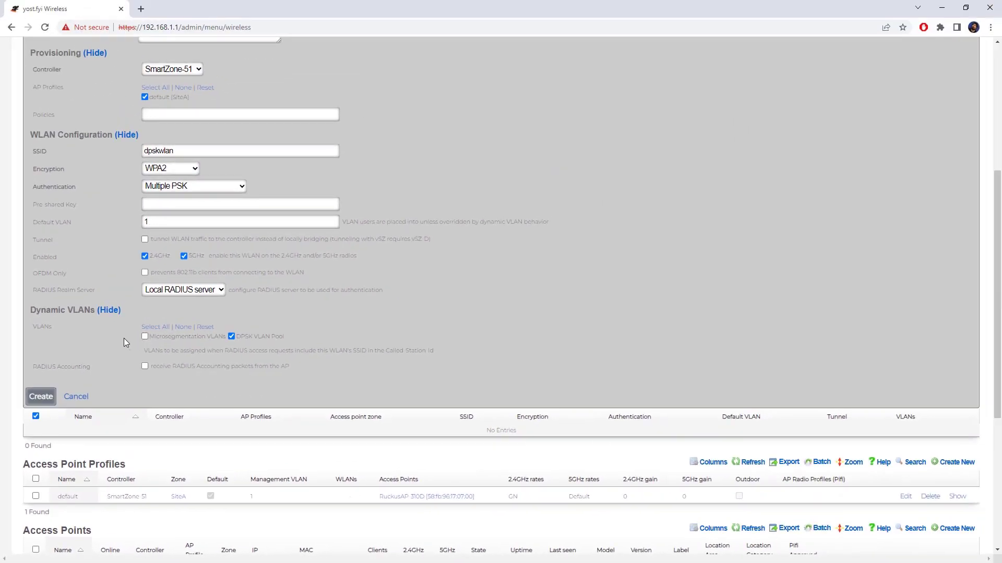
{"action": "left_click", "coordinate": [41, 398]}
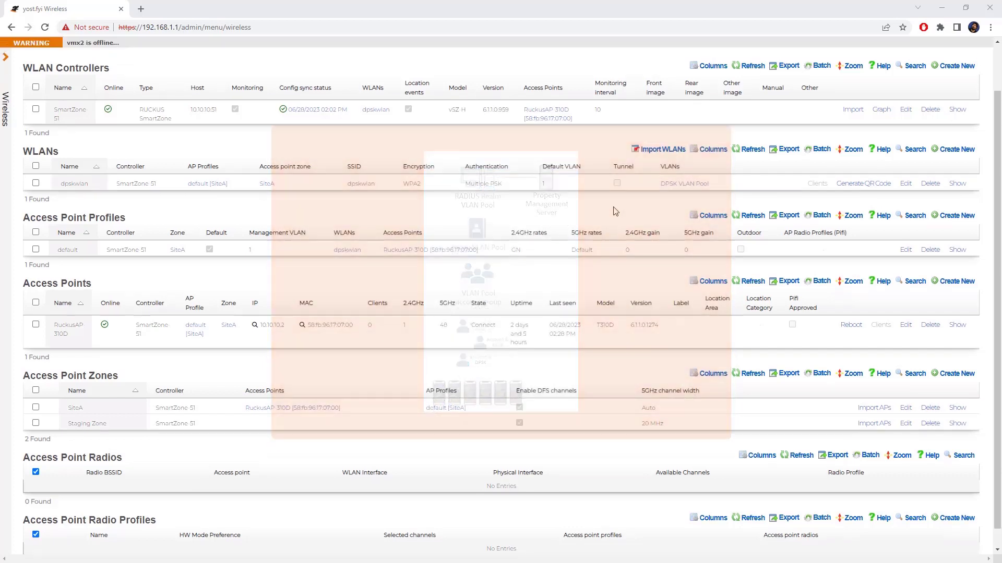
- Scroll back up to review the dpskwlan row showing SiteA, WPA2 and Multiple PSK
{"action": "scroll", "coordinate": [615, 212], "scroll_direction": "up", "scroll_amount": 3}
- Go to Billing > Gateways, browse the supported PMS interface types in a new server form, then cancel it
{"action": "mouse_move", "coordinate": [671, 83]}
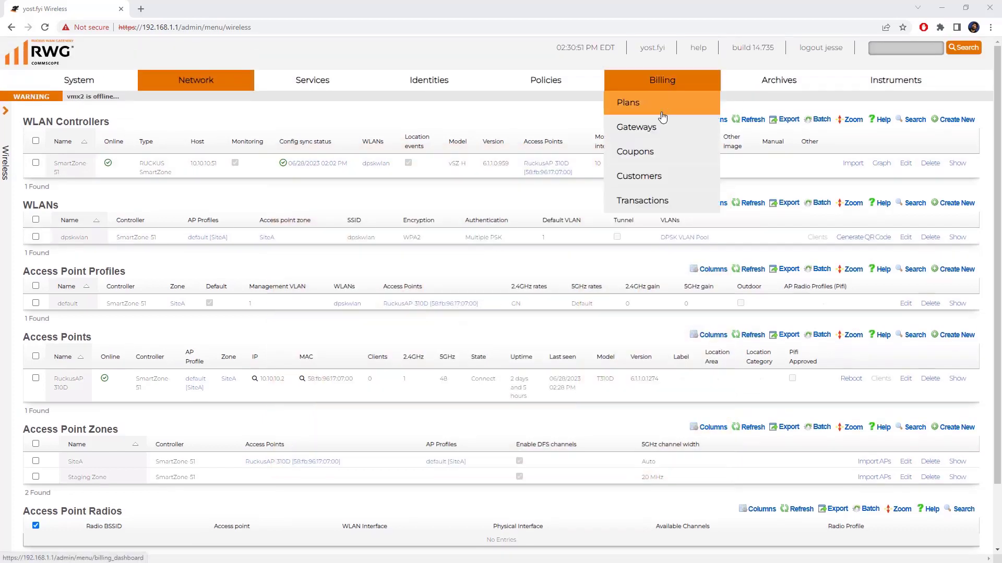
{"action": "left_click", "coordinate": [652, 128]}
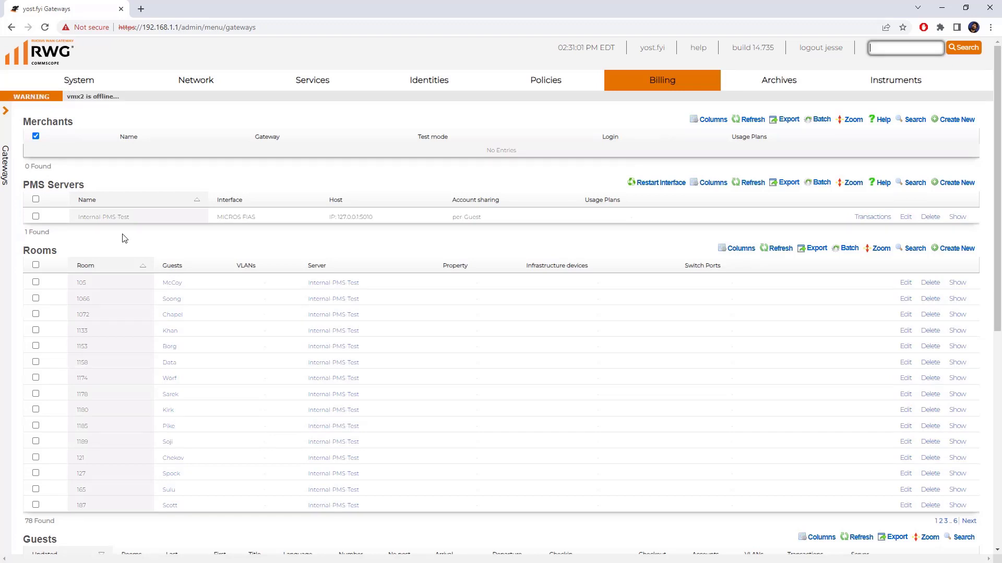
{"action": "left_click", "coordinate": [963, 186]}
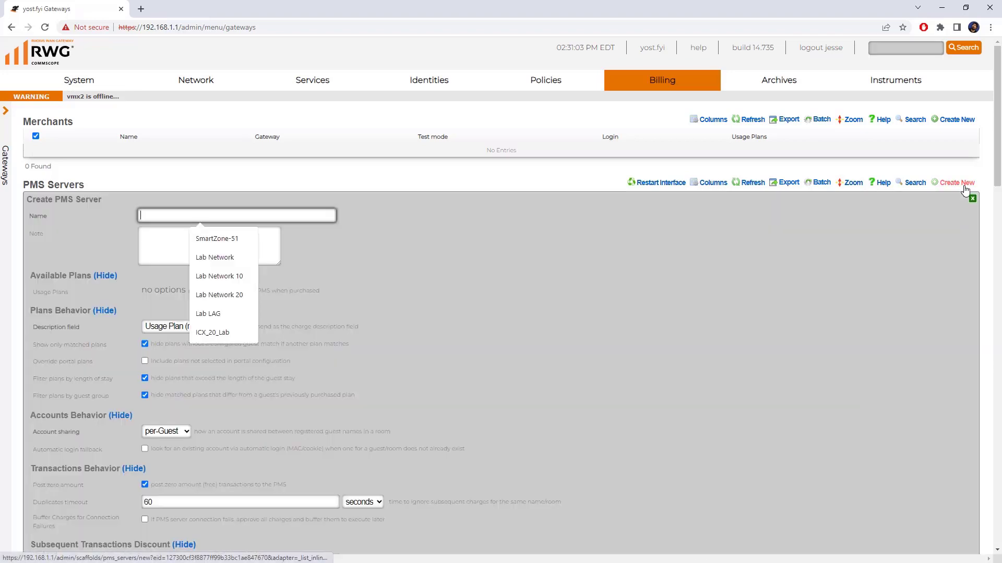
{"action": "scroll", "coordinate": [539, 336], "scroll_direction": "down", "scroll_amount": 6}
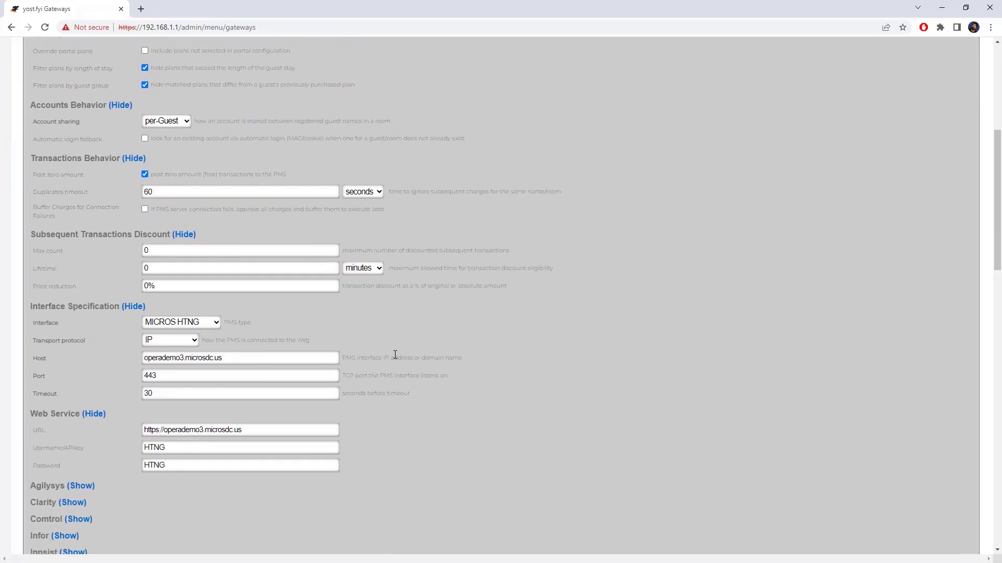
{"action": "left_click", "coordinate": [218, 324]}
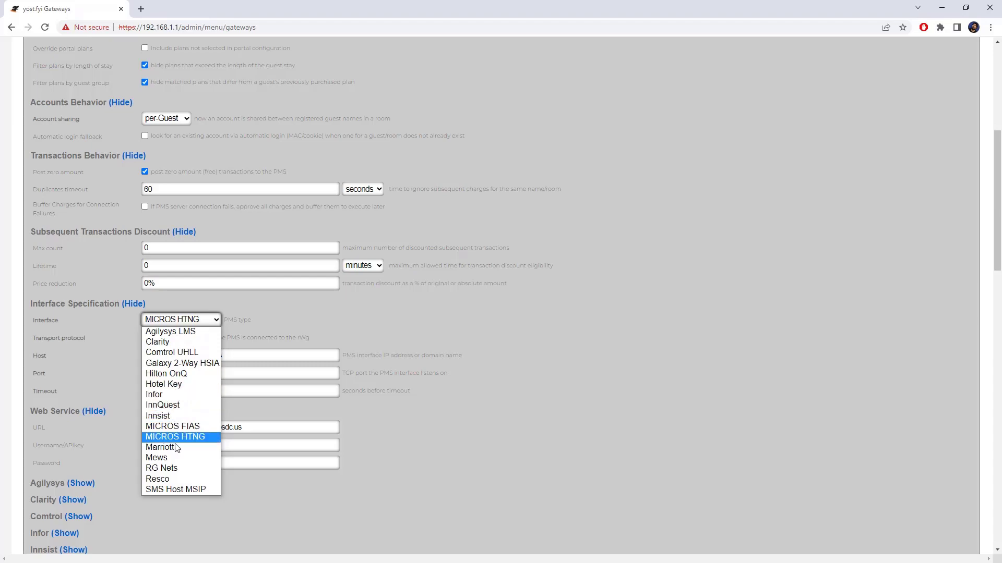
{"action": "scroll", "coordinate": [628, 394], "scroll_direction": "down", "scroll_amount": 5}
{"action": "left_click", "coordinate": [76, 543]}
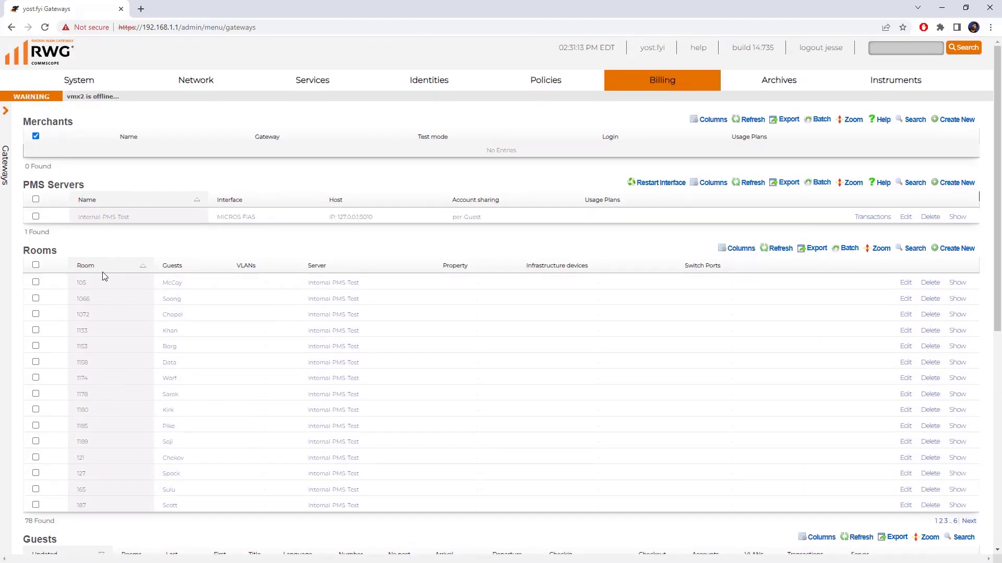
{"action": "scroll", "coordinate": [102, 271], "scroll_direction": "down", "scroll_amount": 1}
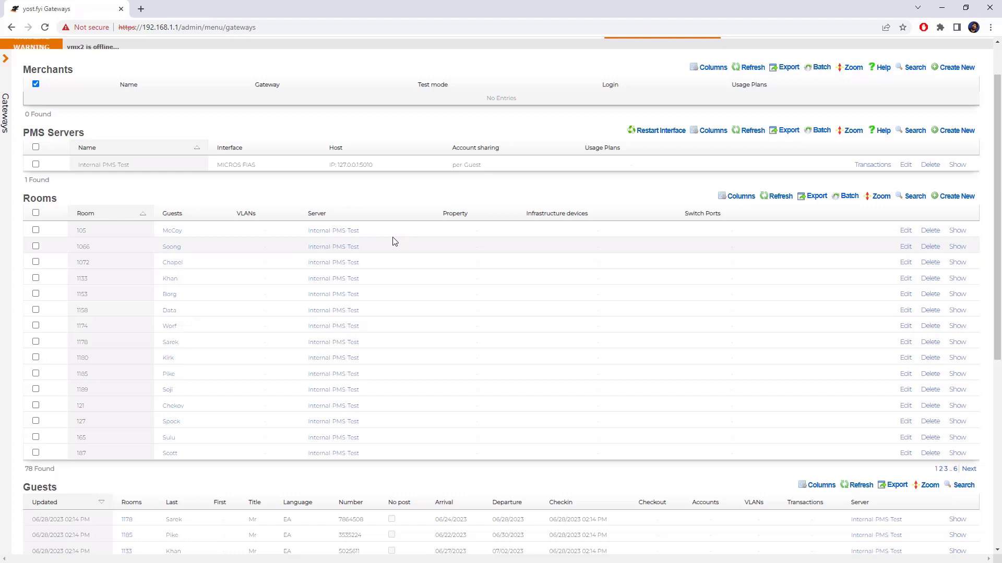
{"action": "scroll", "coordinate": [233, 236], "scroll_direction": "down", "scroll_amount": 4}
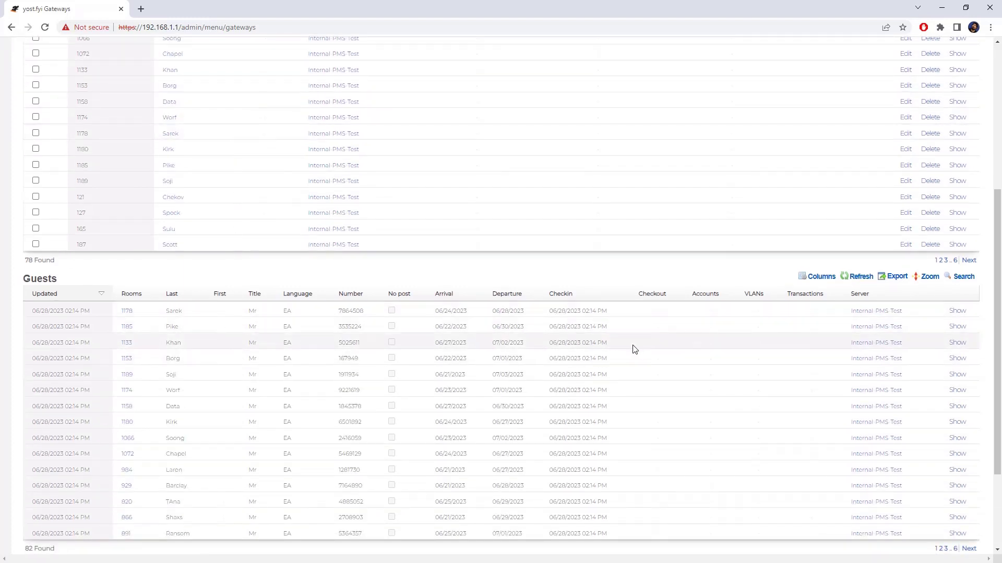
{"action": "scroll", "coordinate": [660, 385], "scroll_direction": "up", "scroll_amount": 3}
{"action": "scroll", "coordinate": [668, 426], "scroll_direction": "up", "scroll_amount": 2}
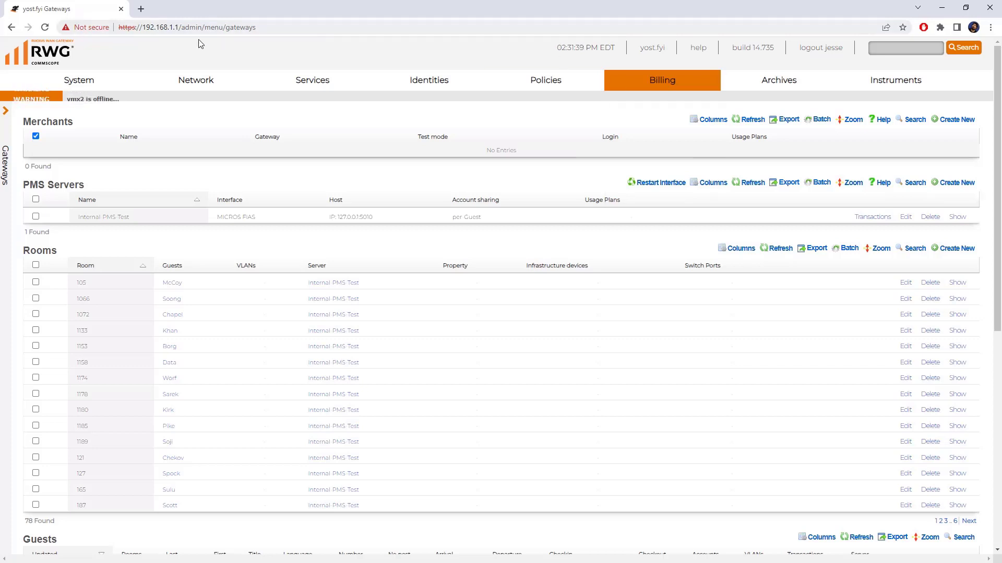
- On System > Portals, create the custom data set 'PMS DPSKs' with note 'PMS'
{"action": "mouse_move", "coordinate": [84, 81]}
{"action": "left_click", "coordinate": [57, 299]}
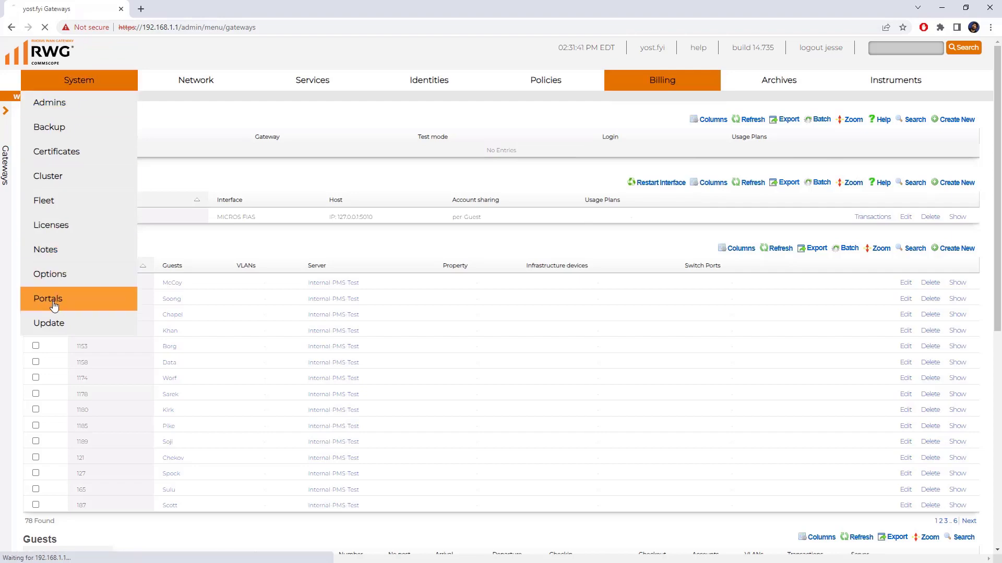
{"action": "scroll", "coordinate": [386, 329], "scroll_direction": "down", "scroll_amount": 3}
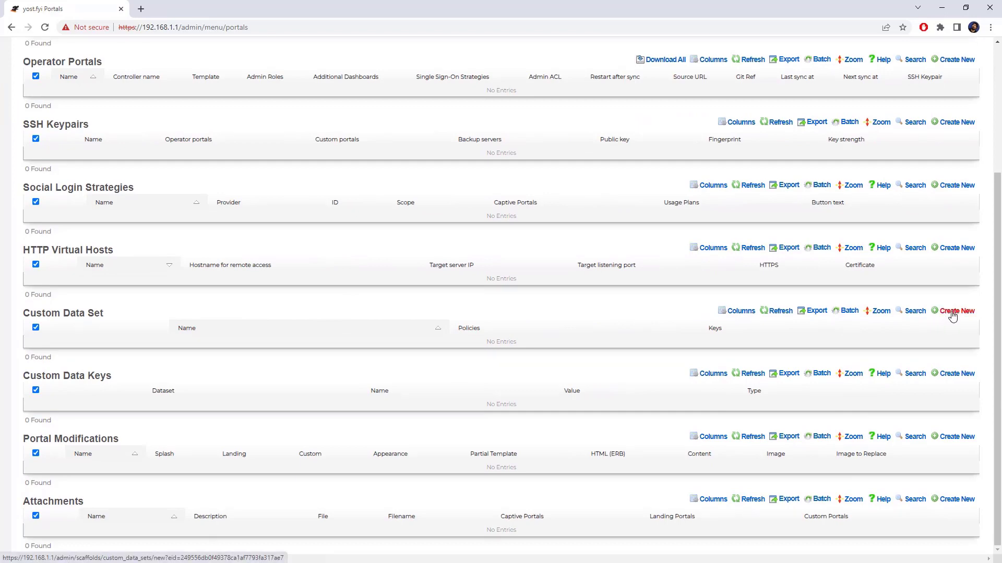
{"action": "left_click", "coordinate": [952, 312]}
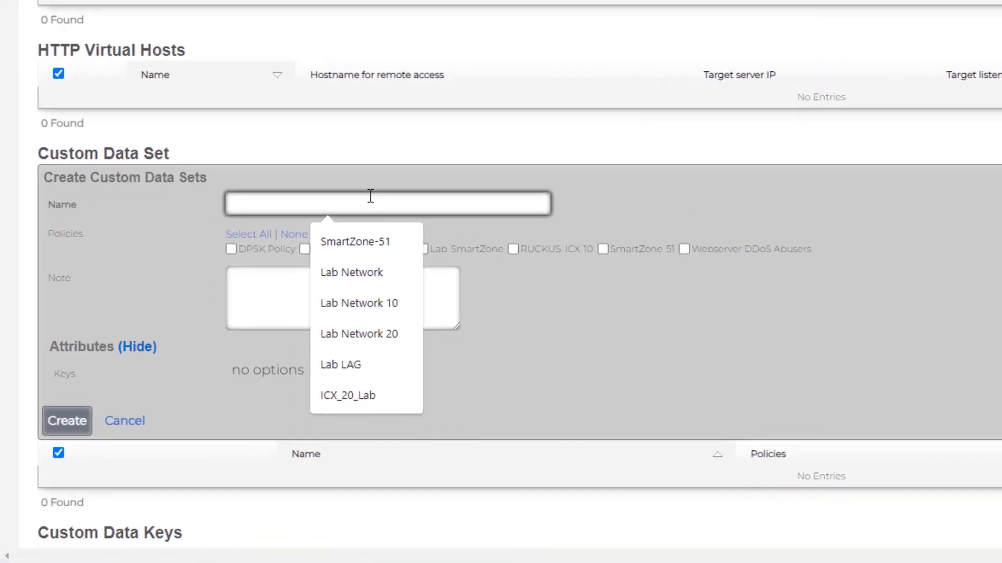
{"action": "type", "text": "PMS DPS"}
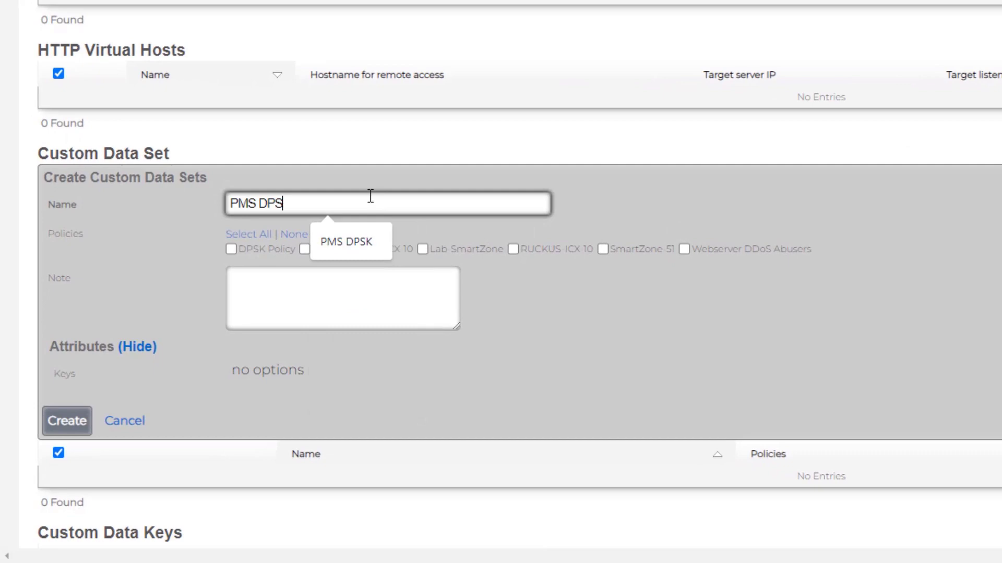
{"action": "type", "text": "Ks"}
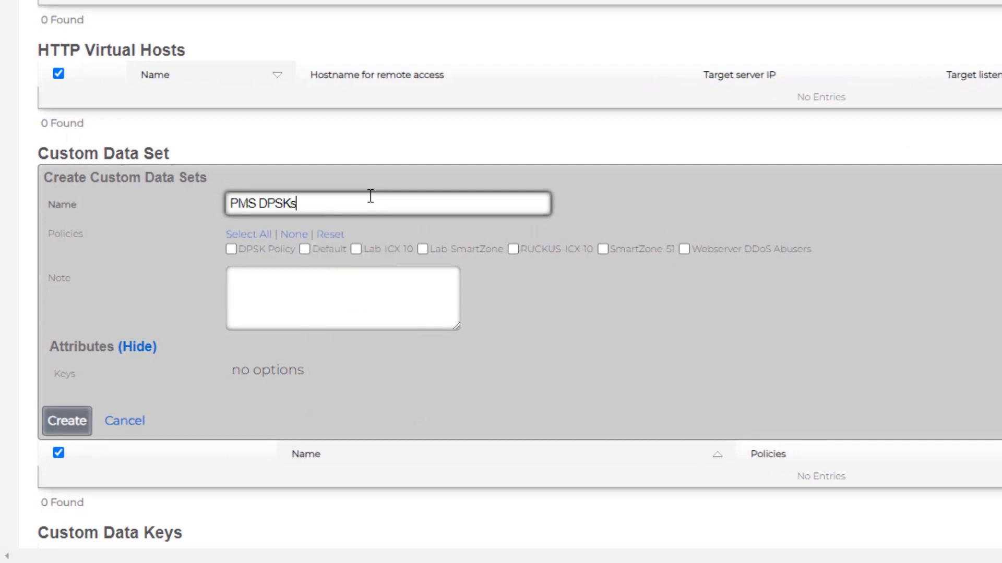
{"action": "left_click", "coordinate": [372, 276]}
{"action": "type", "text": "PMS"}
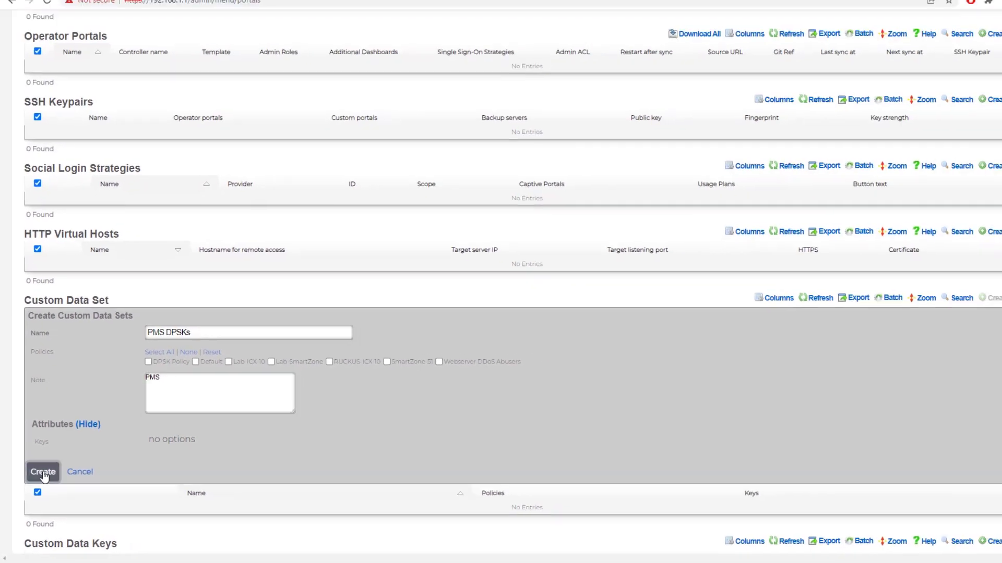
{"action": "left_click", "coordinate": [62, 431]}
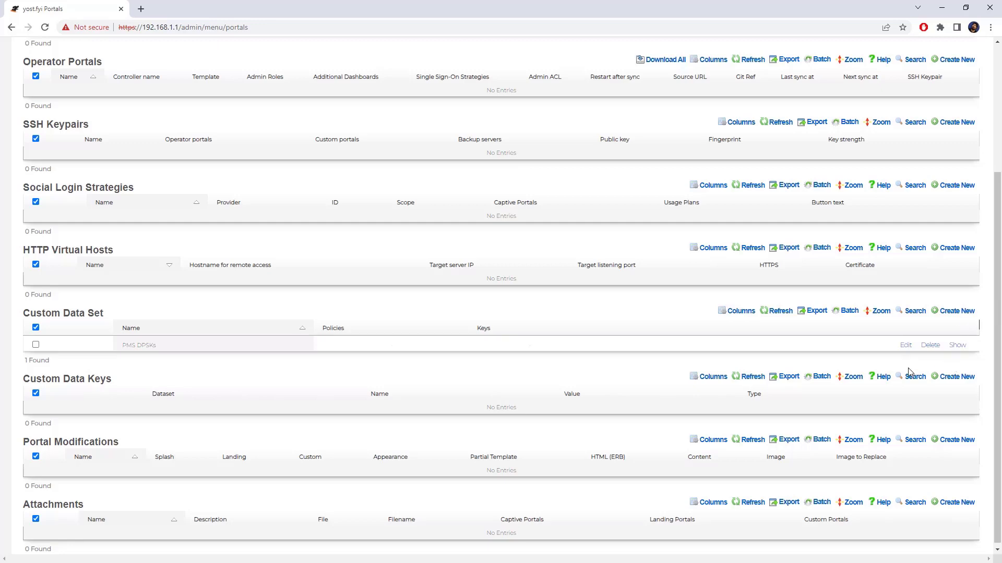
- Add the custom data key pms_guest with string value 'name'
{"action": "left_click", "coordinate": [955, 377]}
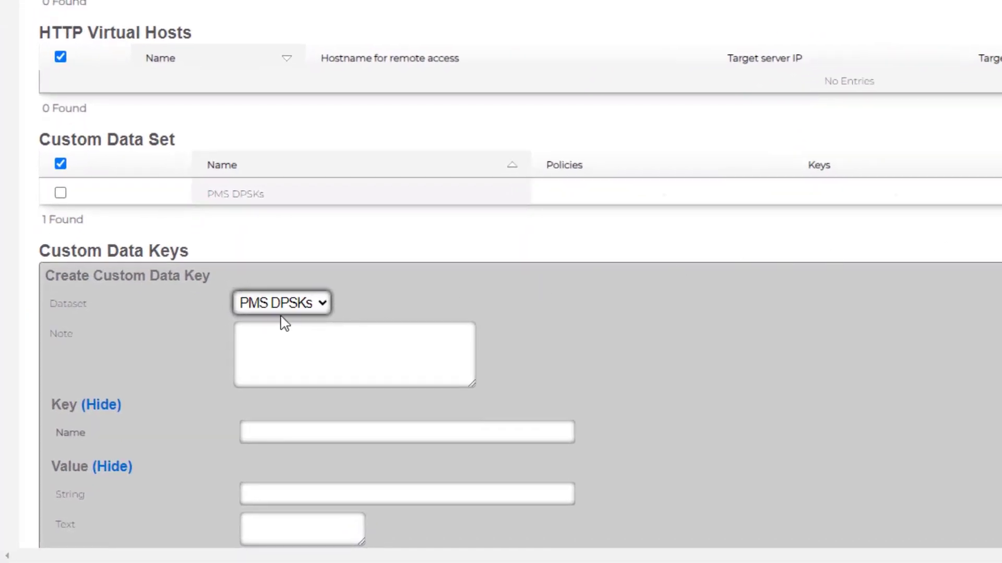
{"action": "scroll", "coordinate": [291, 297], "scroll_direction": "down", "scroll_amount": 5}
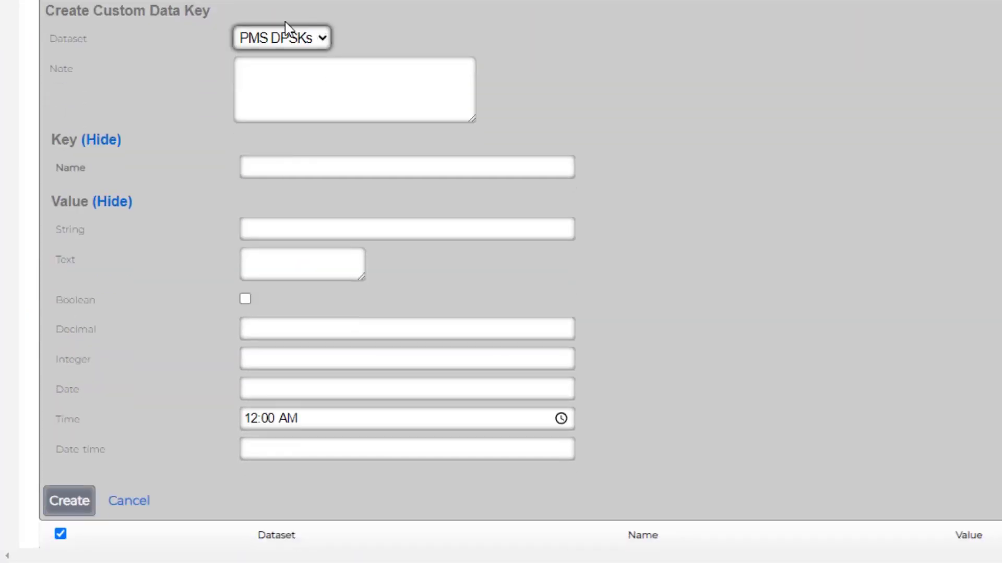
{"action": "left_click", "coordinate": [299, 167]}
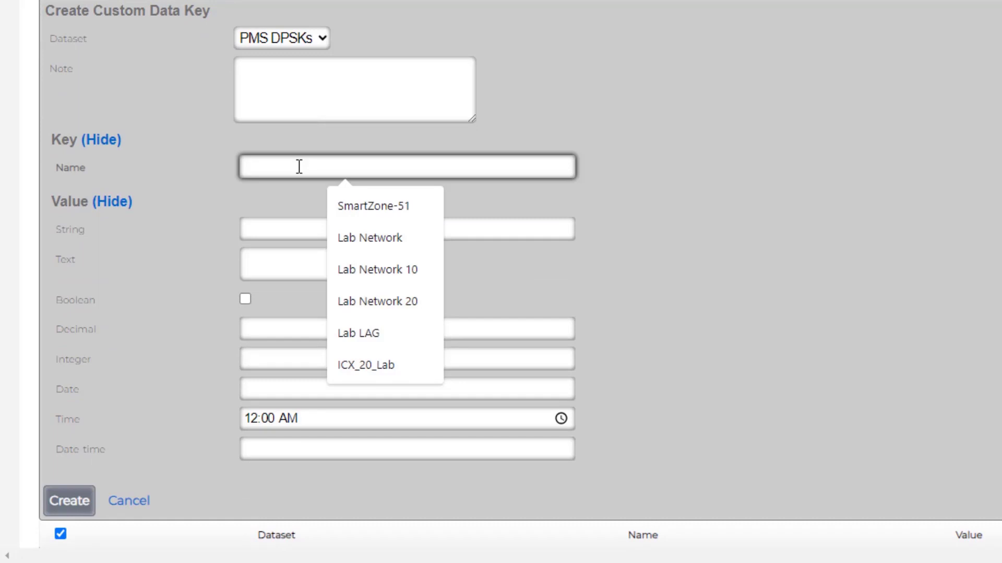
{"action": "type", "text": "pms_guest"}
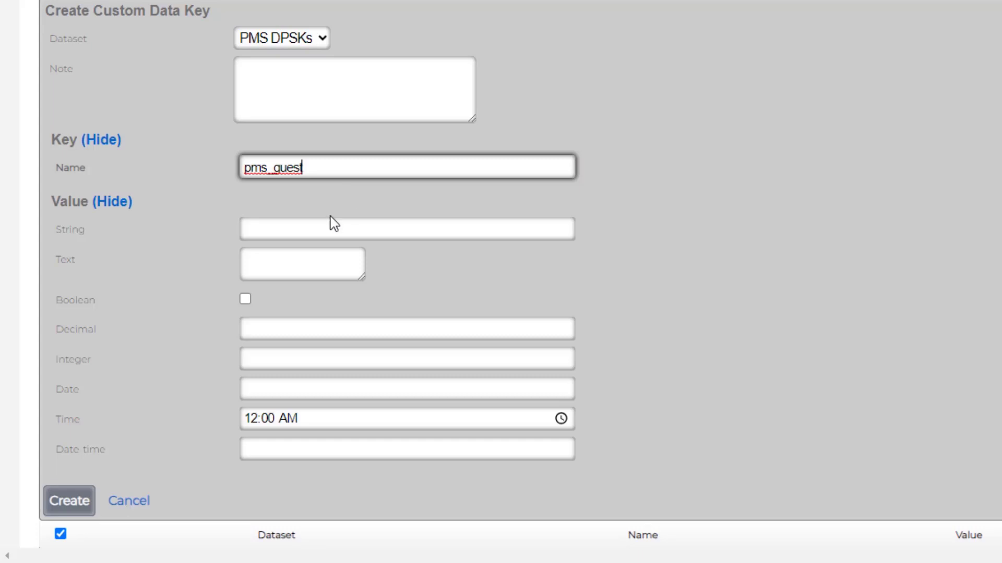
{"action": "left_click", "coordinate": [263, 226]}
{"action": "type", "text": "name"}
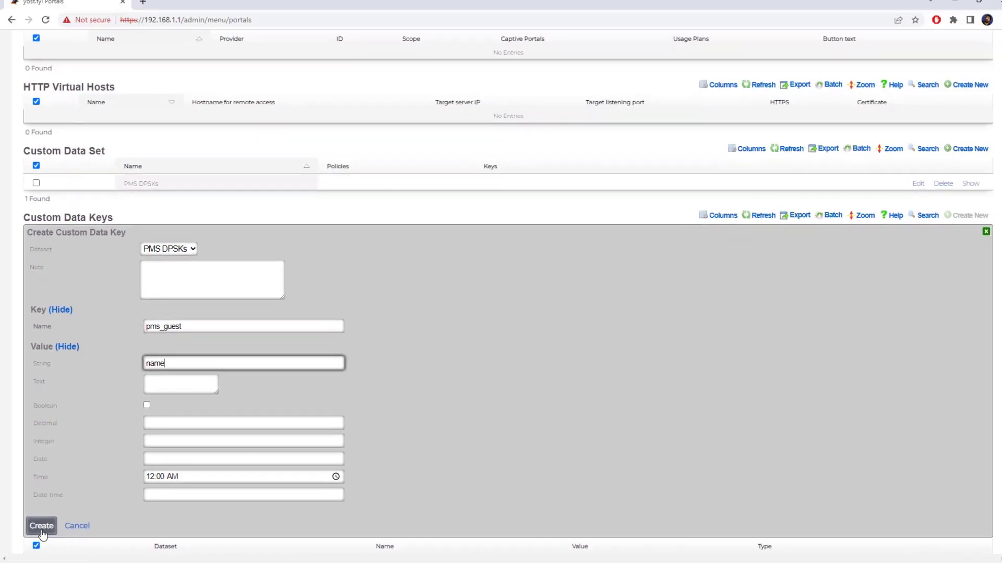
{"action": "left_click", "coordinate": [69, 501]}
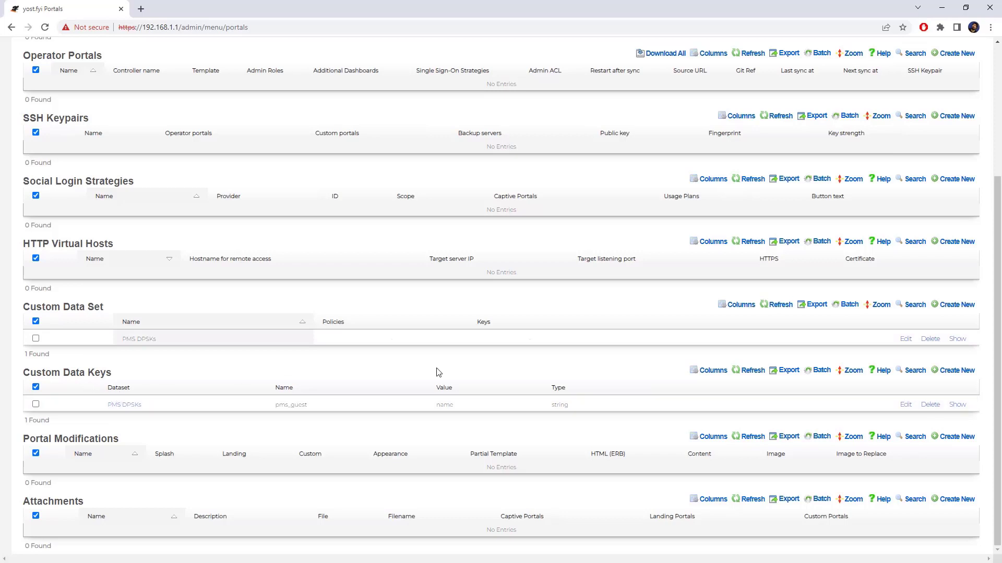
- Add a second custom data key pms_room with string value 'room'
{"action": "left_click", "coordinate": [948, 372]}
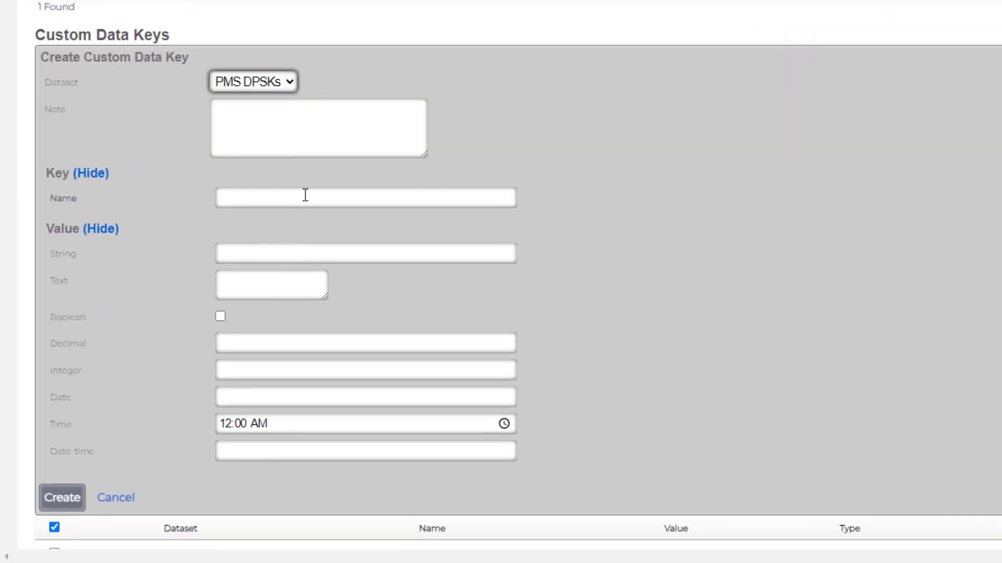
{"action": "left_click", "coordinate": [306, 195]}
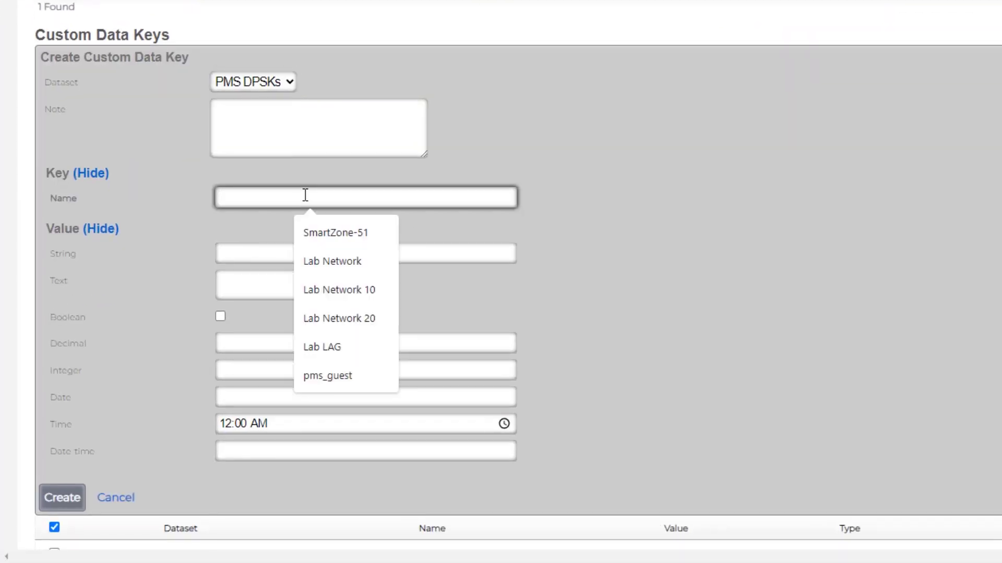
{"action": "type", "text": "pms_room"}
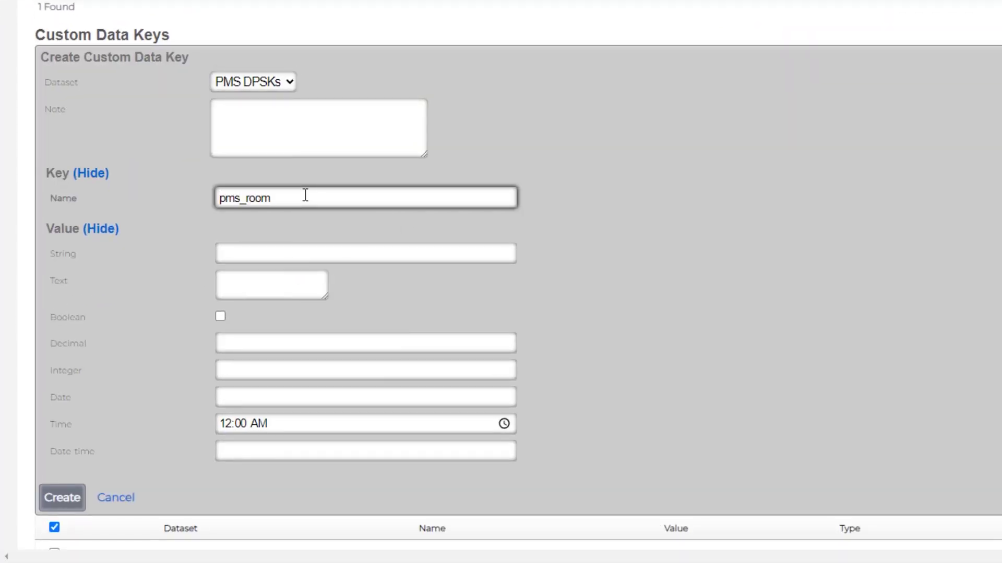
{"action": "left_click", "coordinate": [266, 250]}
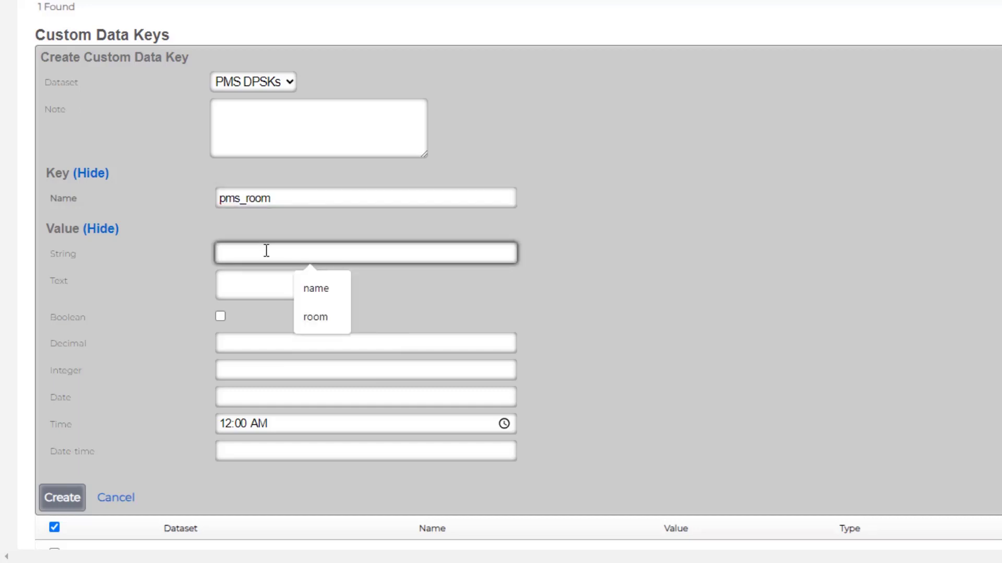
{"action": "type", "text": "room"}
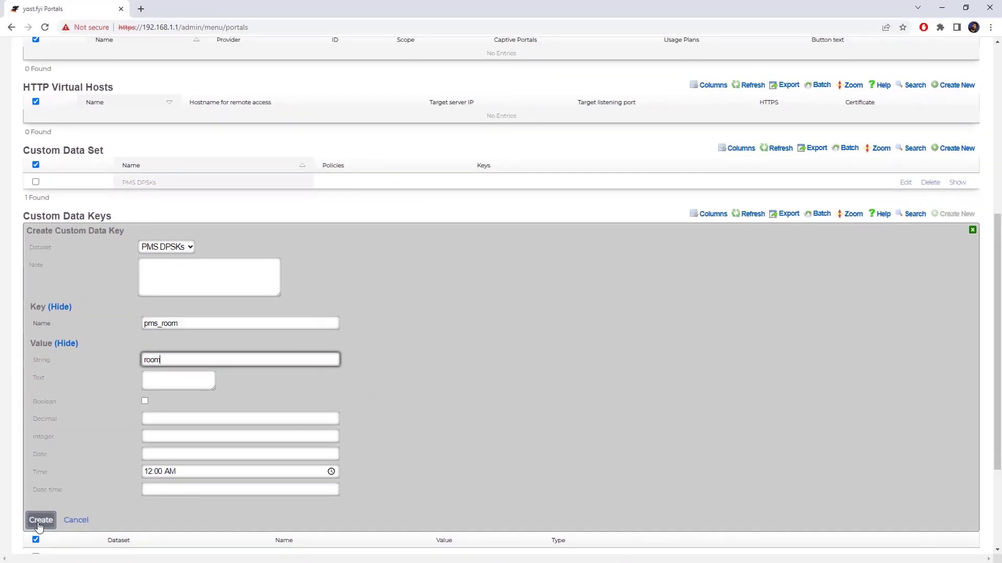
{"action": "left_click", "coordinate": [40, 521]}
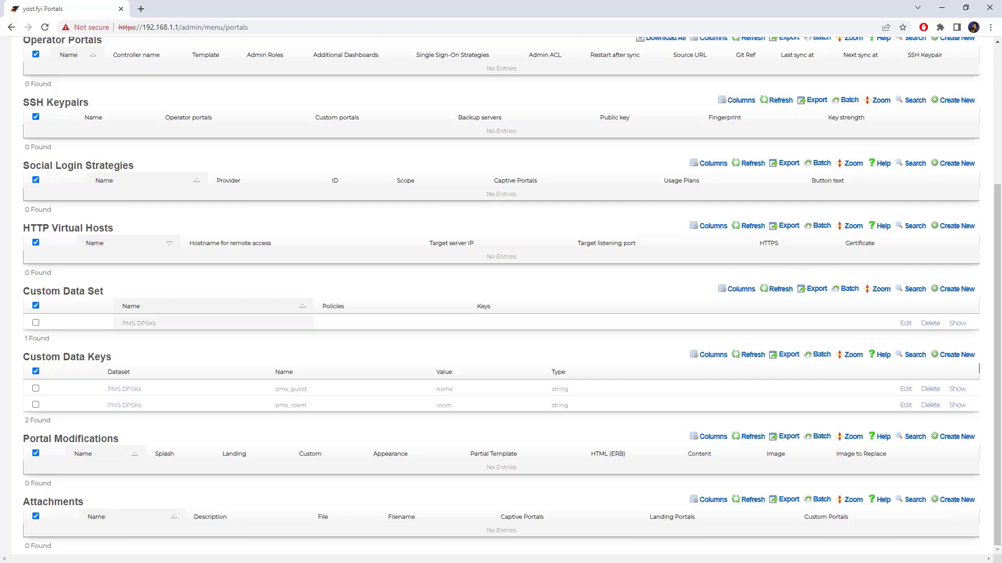
- In PuTTY, start the Rails console and run PairwiseMasterKey.count, which returns 0
{"action": "key", "text": "alt+Tab"}
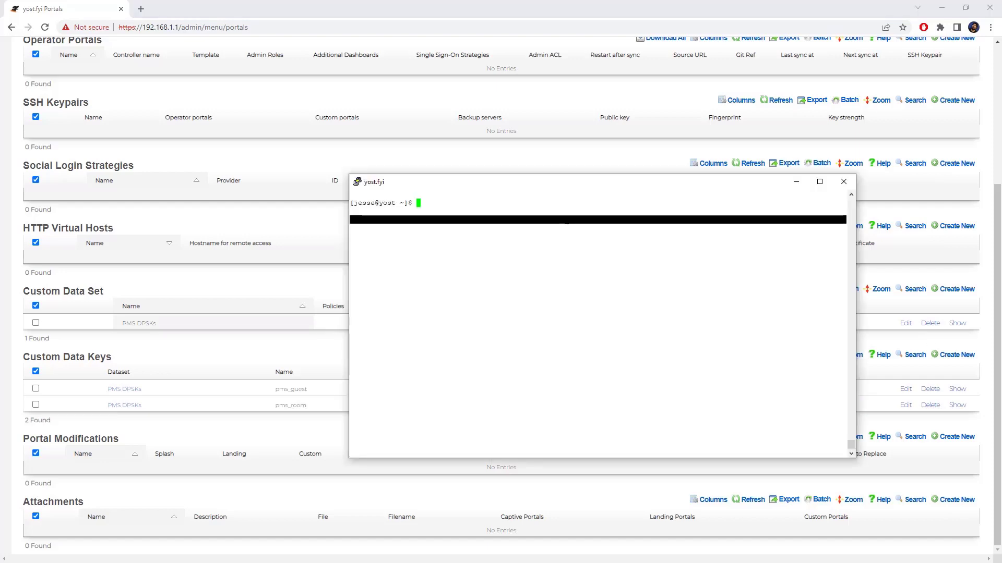
{"action": "type", "text": "console"}
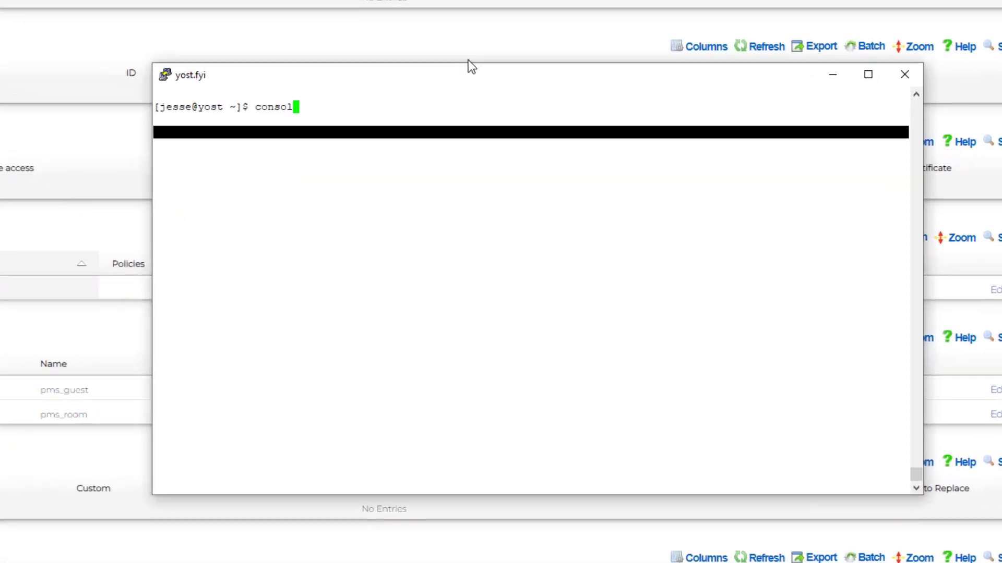
{"action": "key", "text": "Return"}
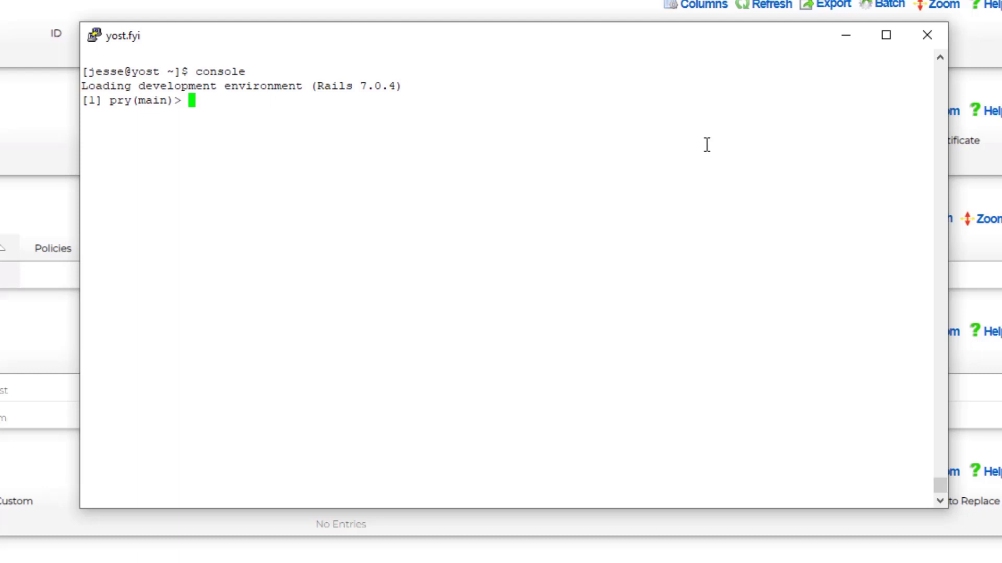
{"action": "type", "text": "Pairwise"}
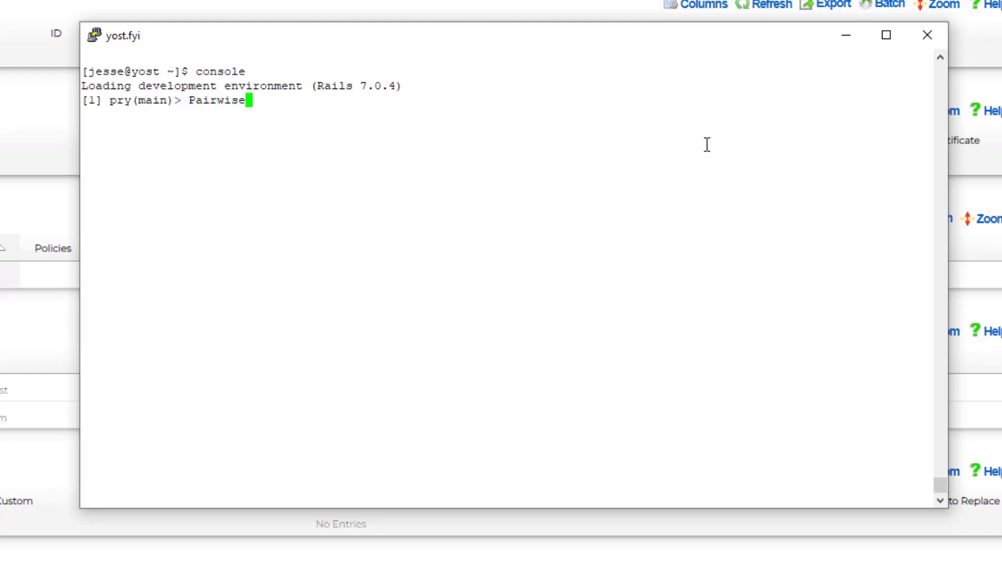
{"action": "type", "text": "MasterKey.count"}
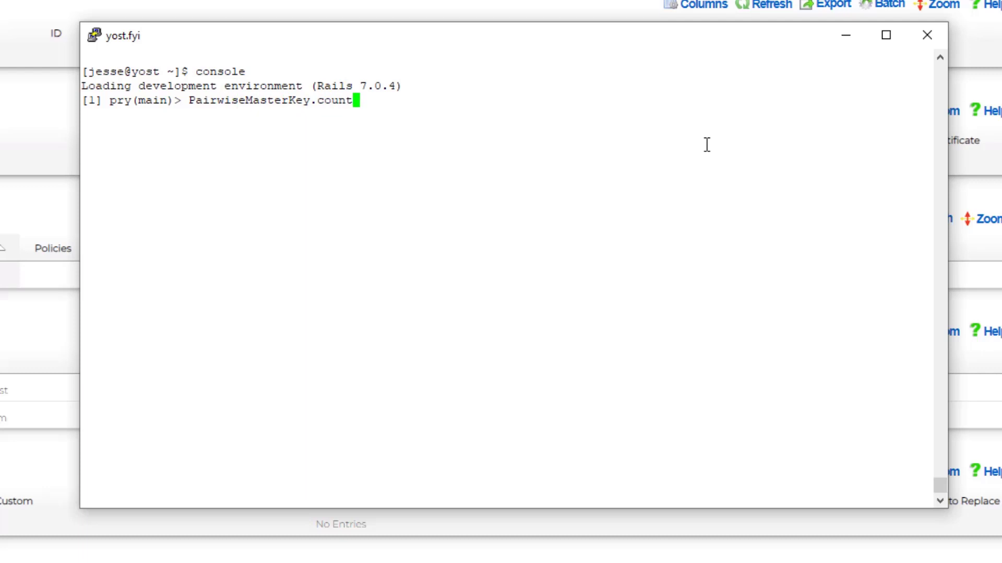
{"action": "key", "text": "Return"}
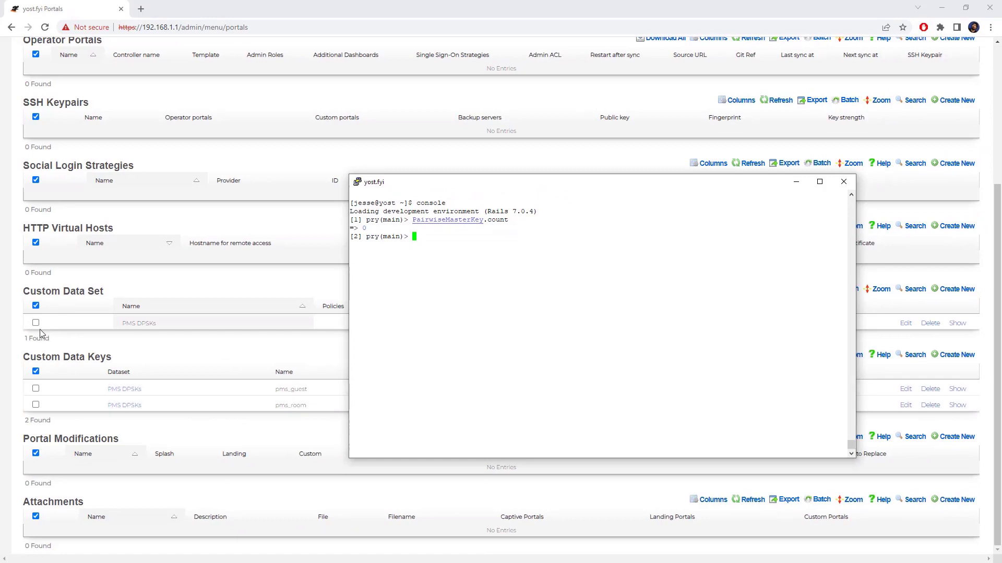
- Restart the PMS interface from Billing > Gateways, confirm it, and dismiss the restart notice
{"action": "left_click", "coordinate": [261, 355]}
{"action": "scroll", "coordinate": [892, 254], "scroll_direction": "up", "scroll_amount": 3}
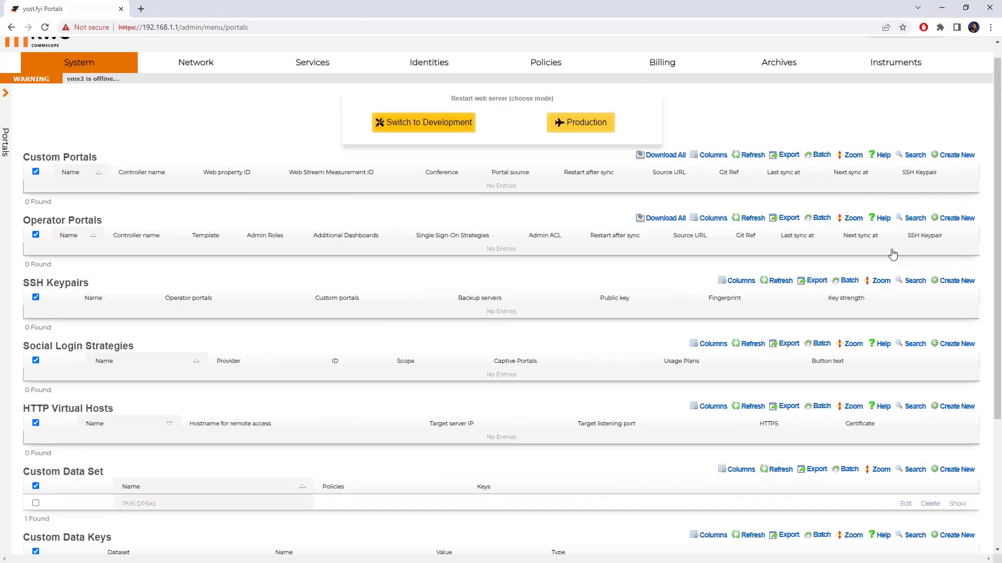
{"action": "mouse_move", "coordinate": [687, 85]}
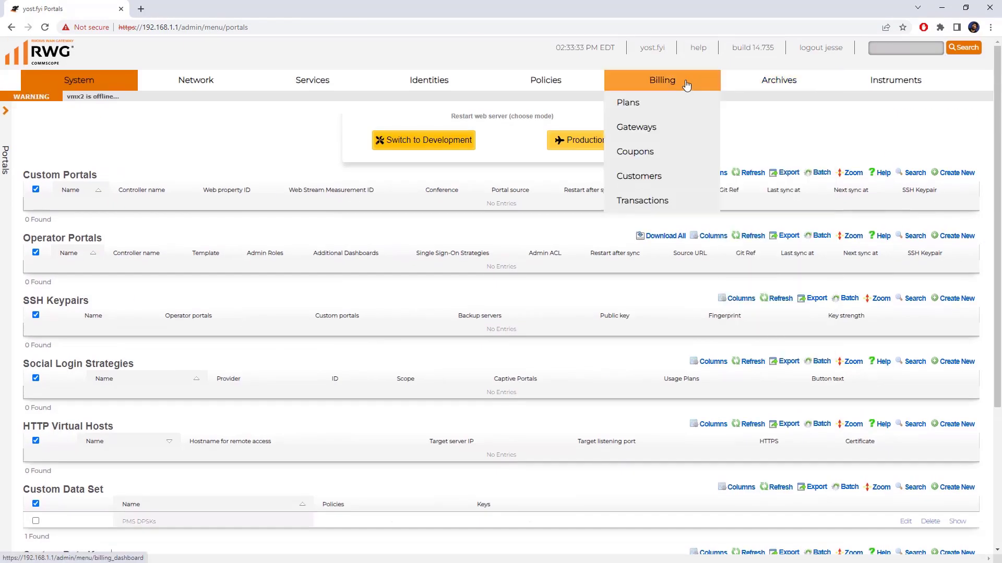
{"action": "left_click", "coordinate": [651, 129]}
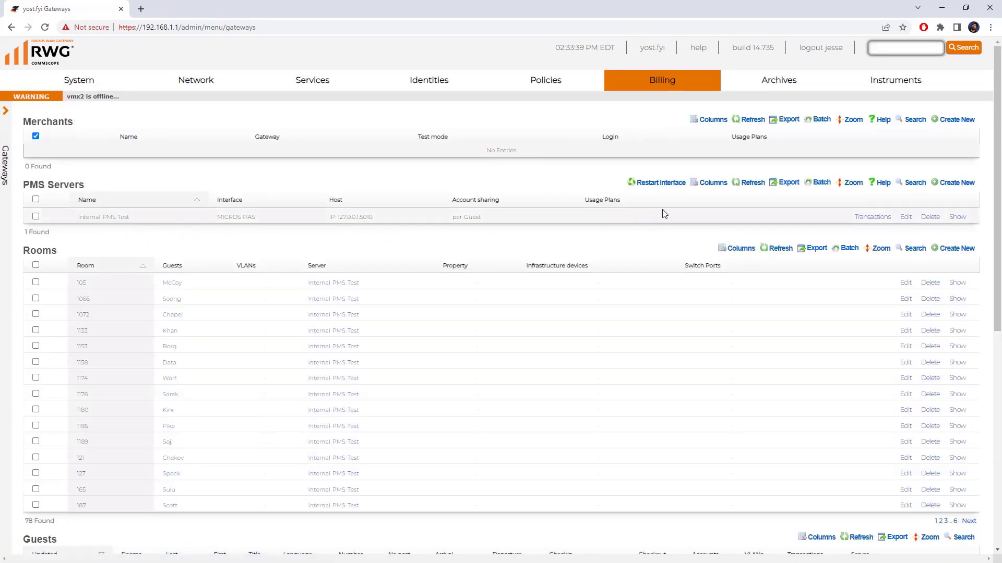
{"action": "left_click", "coordinate": [653, 184]}
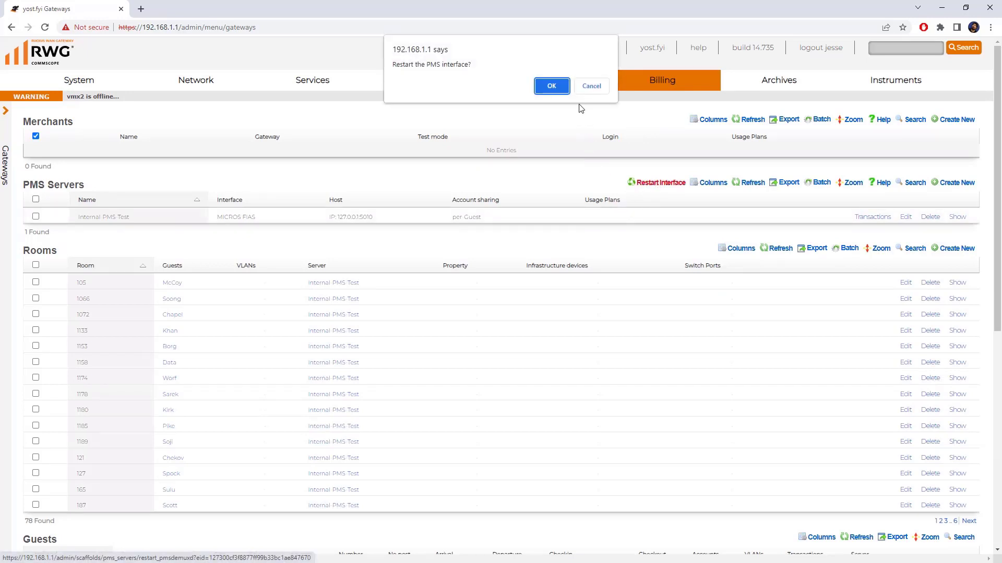
{"action": "left_click", "coordinate": [551, 86]}
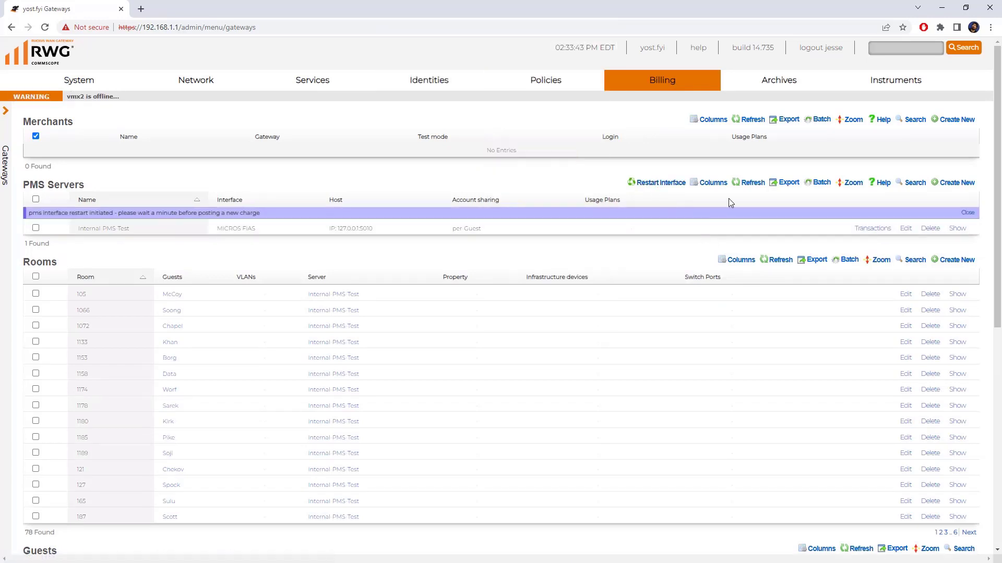
{"action": "left_click", "coordinate": [739, 181]}
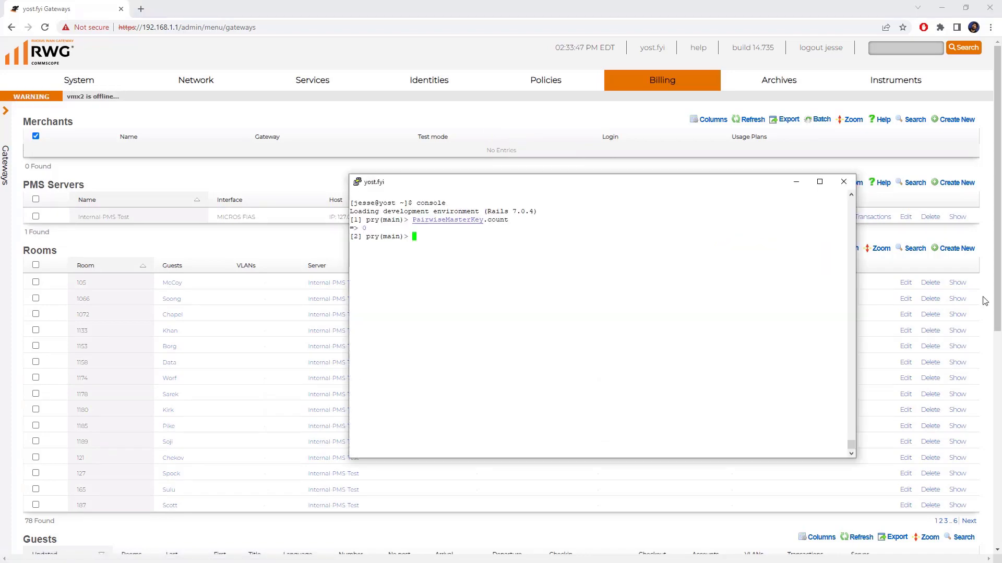
- Rerun PairwiseMasterKey.count (now 328), then list all records with PairwiseMasterKey.all
{"action": "key", "text": "Up"}
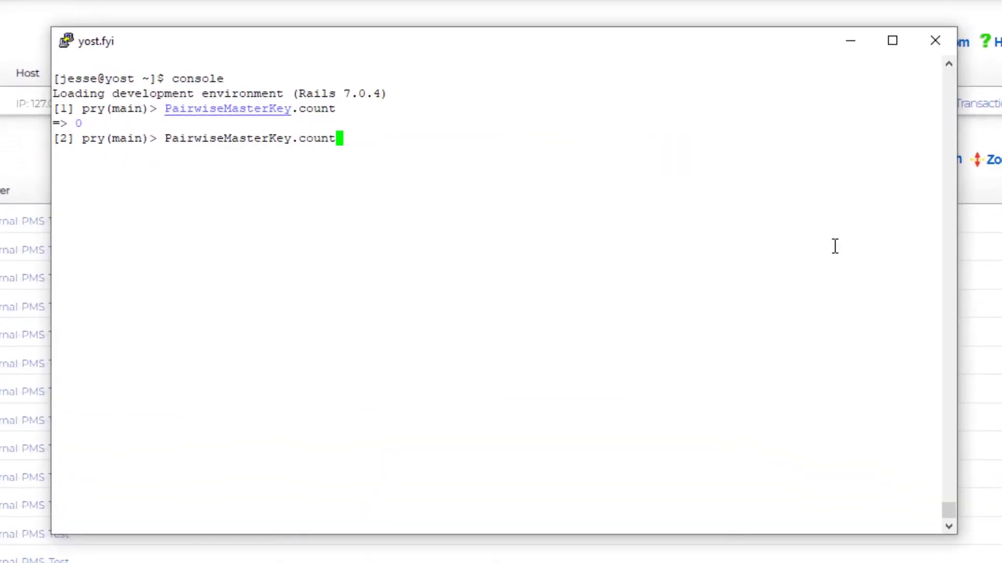
{"action": "key", "text": "Return"}
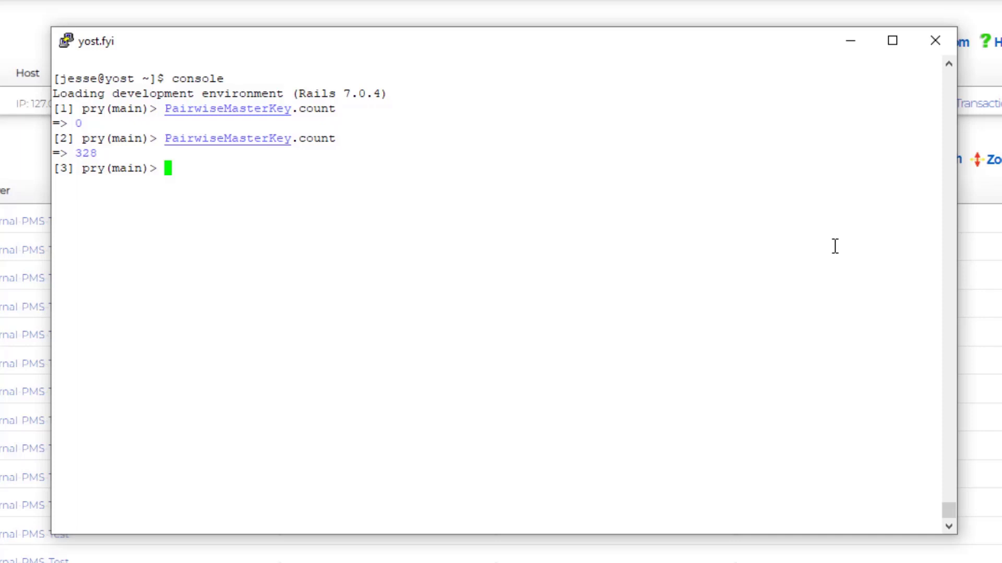
{"action": "key", "text": "Up"}
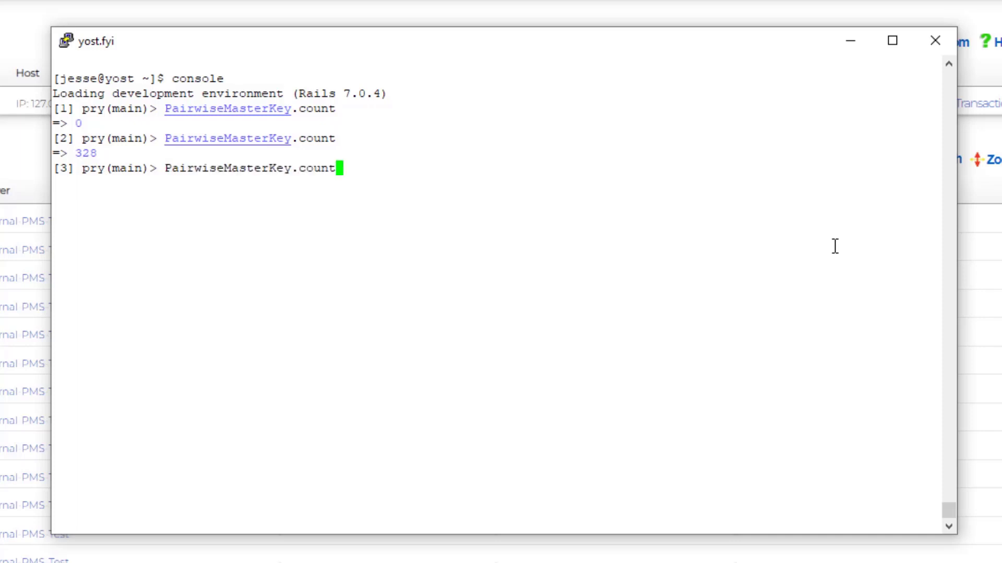
{"action": "key", "text": "BackSpace"}
{"action": "key", "text": "BackSpace"}
{"action": "key", "text": "BackSpace"}
{"action": "key", "text": "BackSpace"}
{"action": "key", "text": "BackSpace"}
{"action": "type", "text": "all"}
{"action": "key", "text": "Return"}
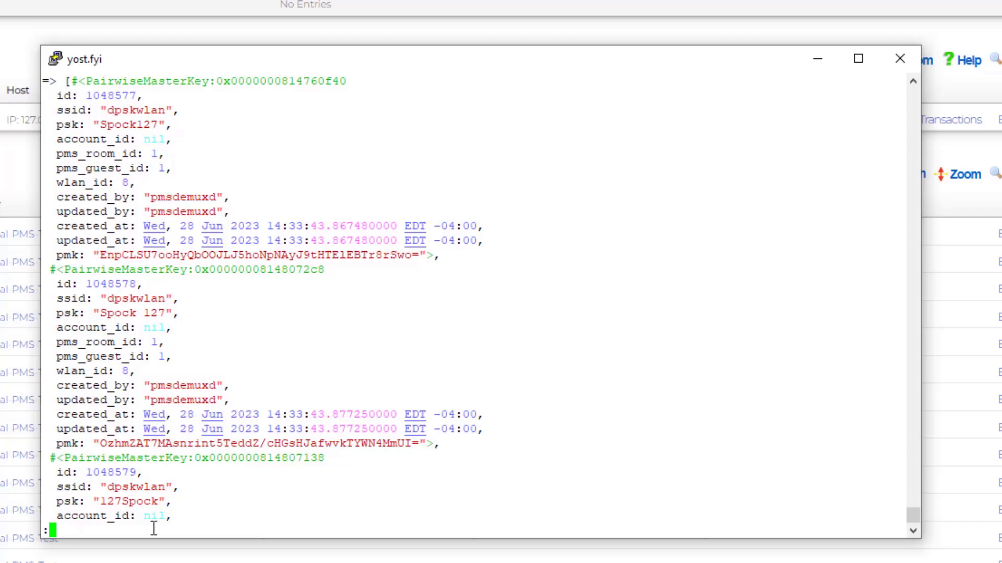
- Page through the PairwiseMasterKey listing and scroll the scrollback to compare the records
{"action": "key", "text": "space"}
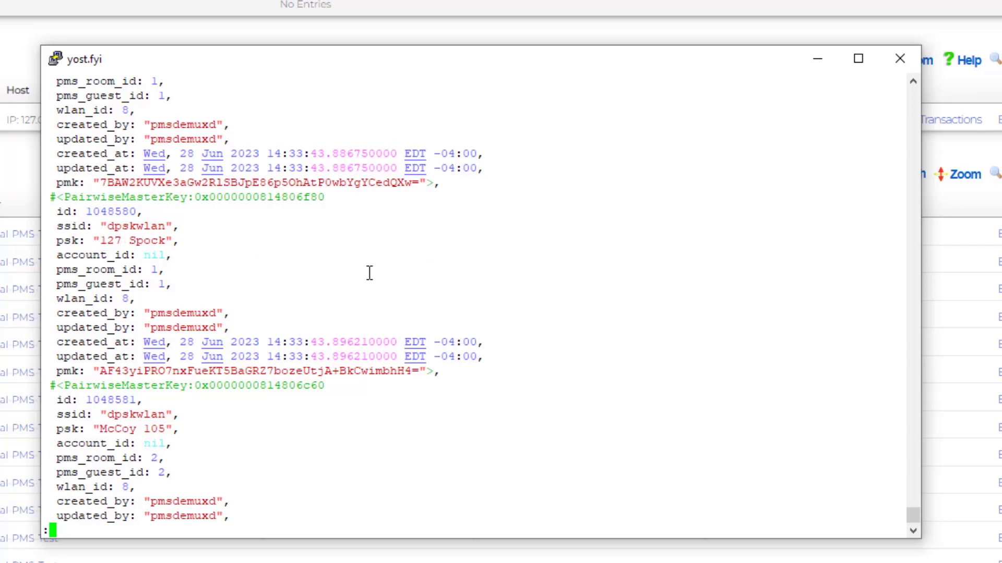
{"action": "scroll", "coordinate": [368, 273], "scroll_direction": "up", "scroll_amount": 10}
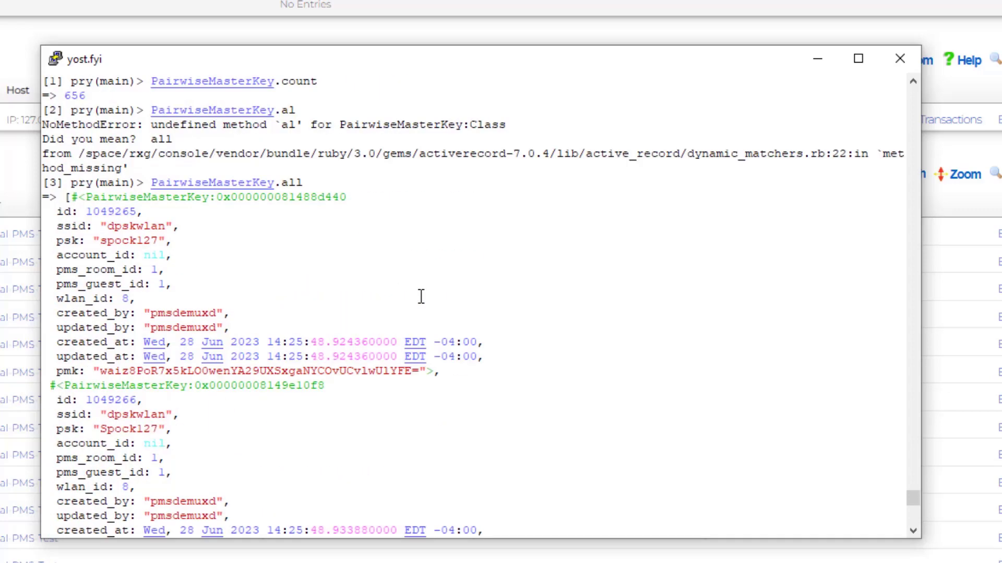
{"action": "scroll", "coordinate": [334, 277], "scroll_direction": "down", "scroll_amount": 5}
{"action": "scroll", "coordinate": [333, 277], "scroll_direction": "up", "scroll_amount": 5}
{"action": "scroll", "coordinate": [333, 277], "scroll_direction": "down", "scroll_amount": 10}
{"action": "scroll", "coordinate": [373, 270], "scroll_direction": "up", "scroll_amount": 15}
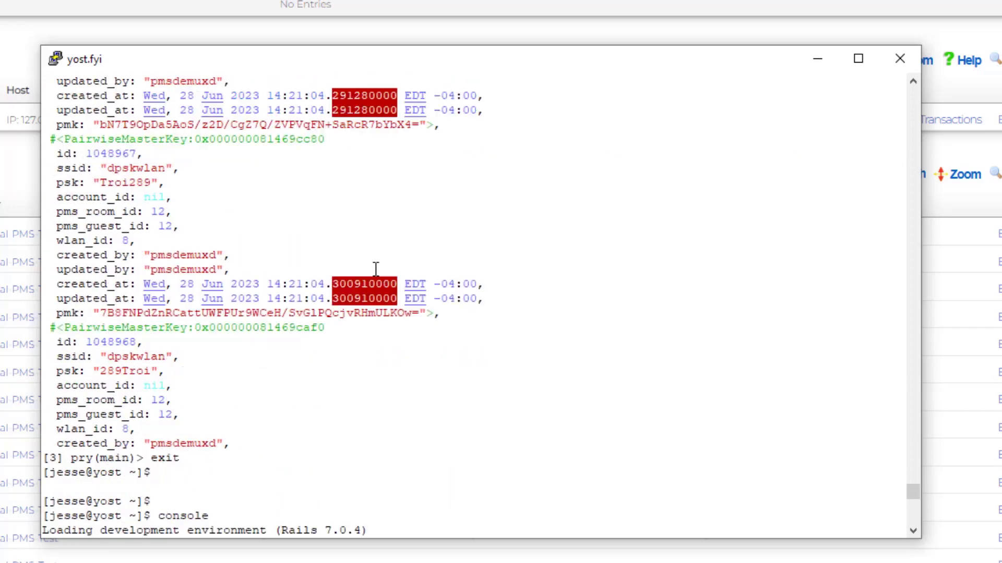
{"action": "scroll", "coordinate": [388, 270], "scroll_direction": "up", "scroll_amount": 20}
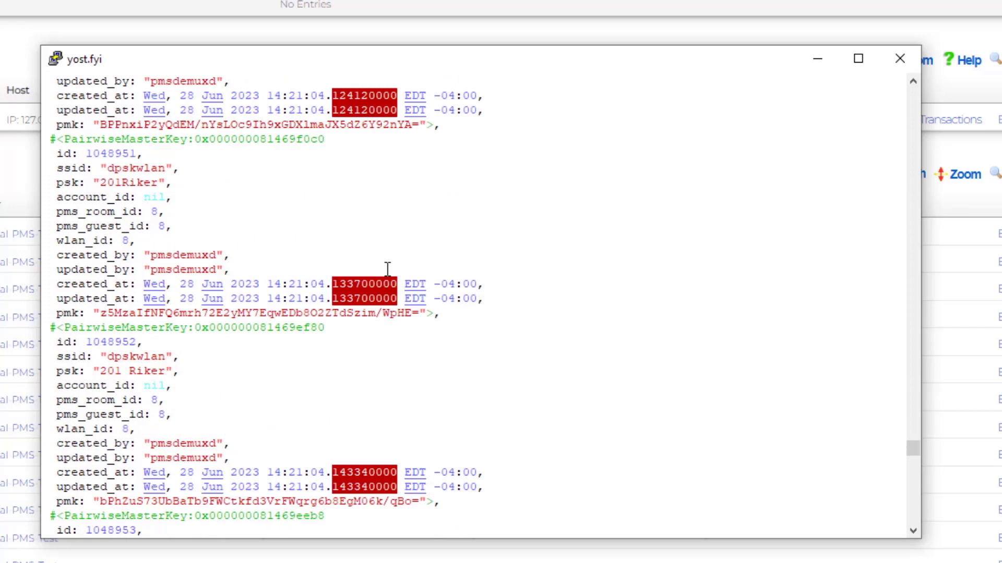
{"action": "scroll", "coordinate": [516, 310], "scroll_direction": "down", "scroll_amount": 20}
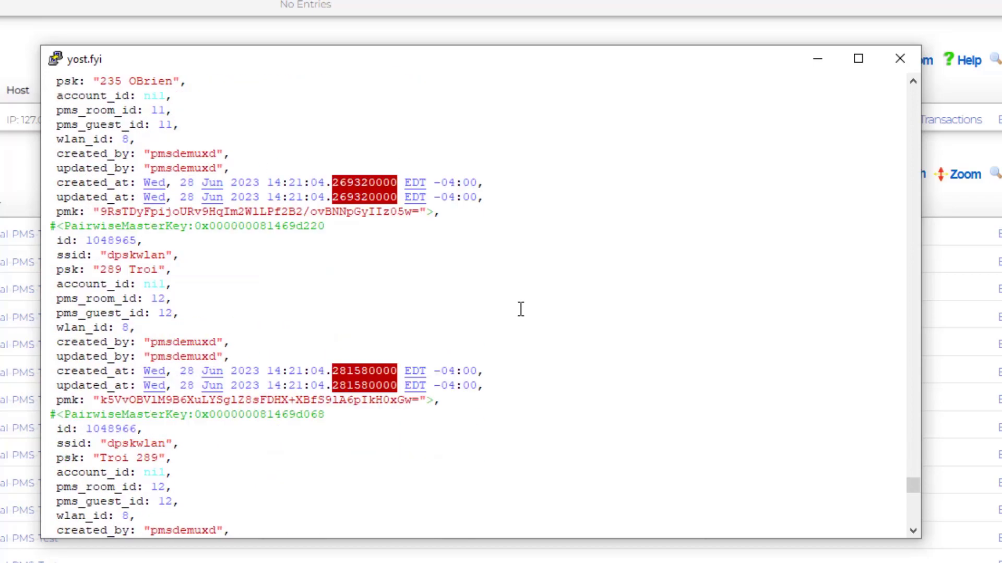
{"action": "scroll", "coordinate": [520, 309], "scroll_direction": "down", "scroll_amount": 15}
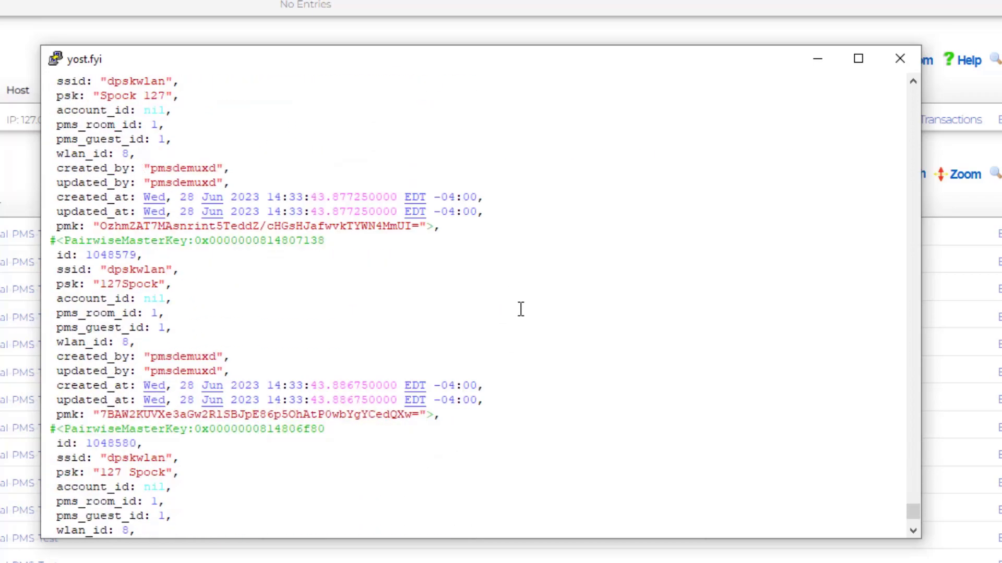
{"action": "scroll", "coordinate": [521, 309], "scroll_direction": "down", "scroll_amount": 7}
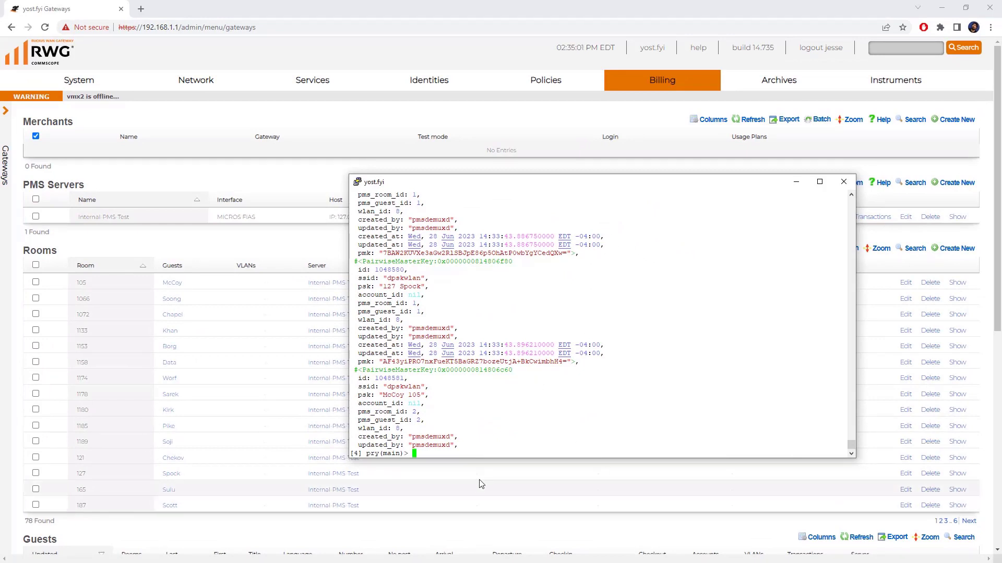
- Under System > Portals, create a custom data set named 'PMS lower case' with note 'PMS'
{"action": "mouse_move", "coordinate": [73, 84]}
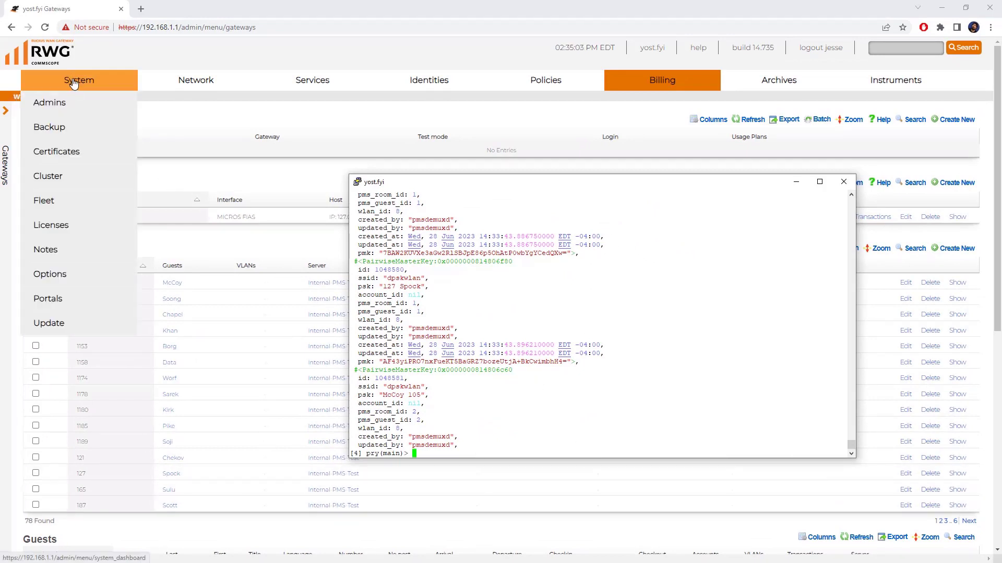
{"action": "left_click", "coordinate": [57, 299]}
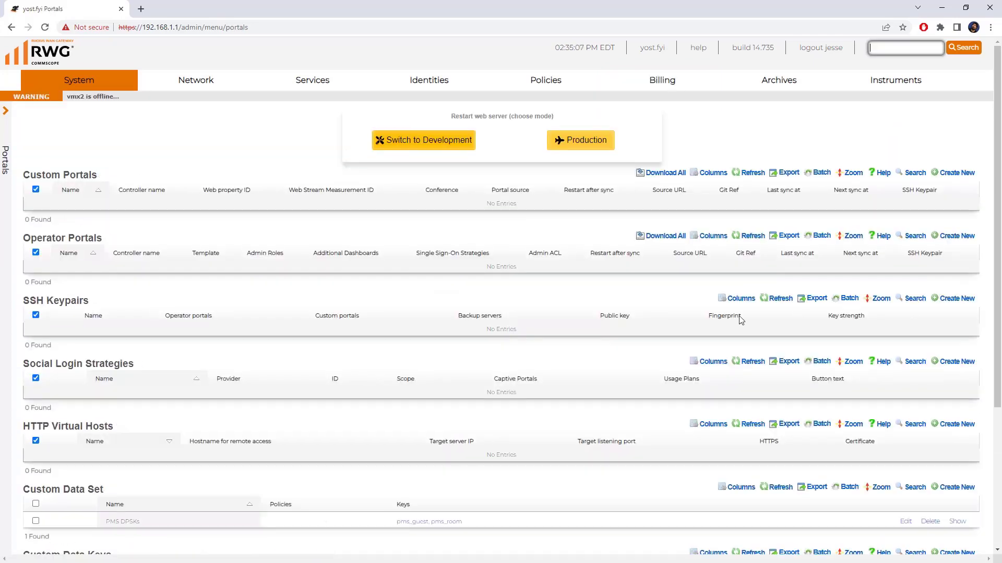
{"action": "scroll", "coordinate": [393, 376], "scroll_direction": "down", "scroll_amount": 4}
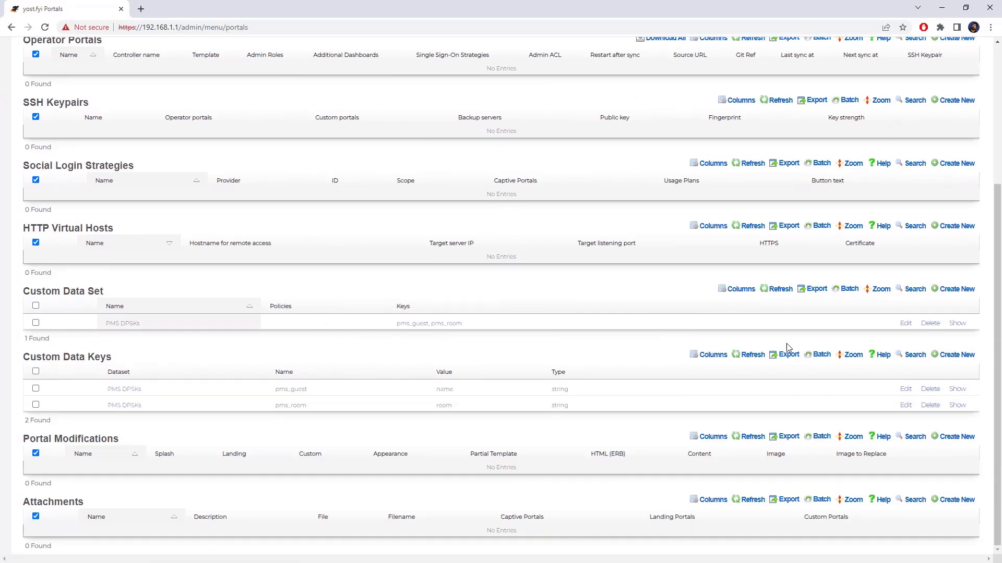
{"action": "left_click", "coordinate": [955, 290]}
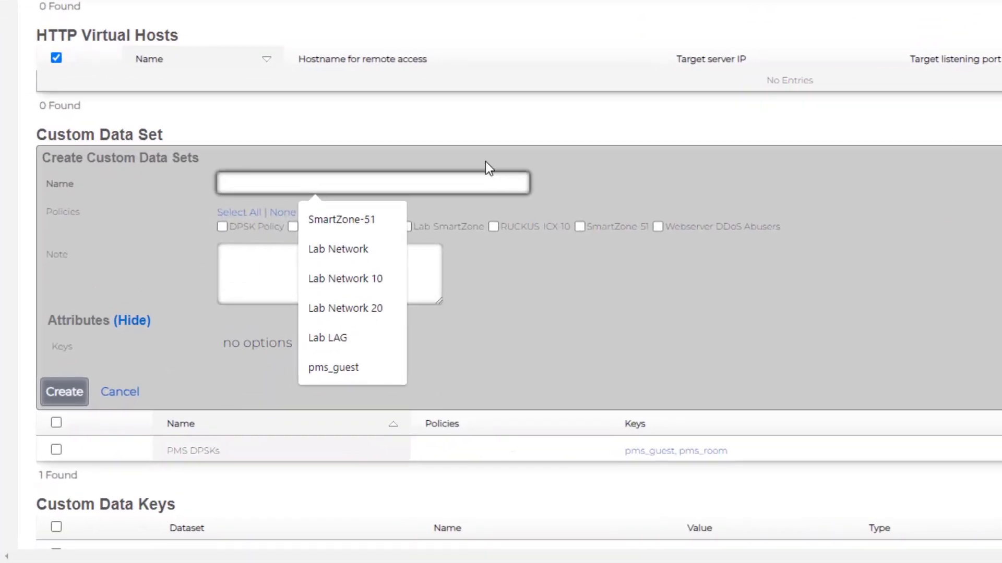
{"action": "type", "text": "PMS lowe"}
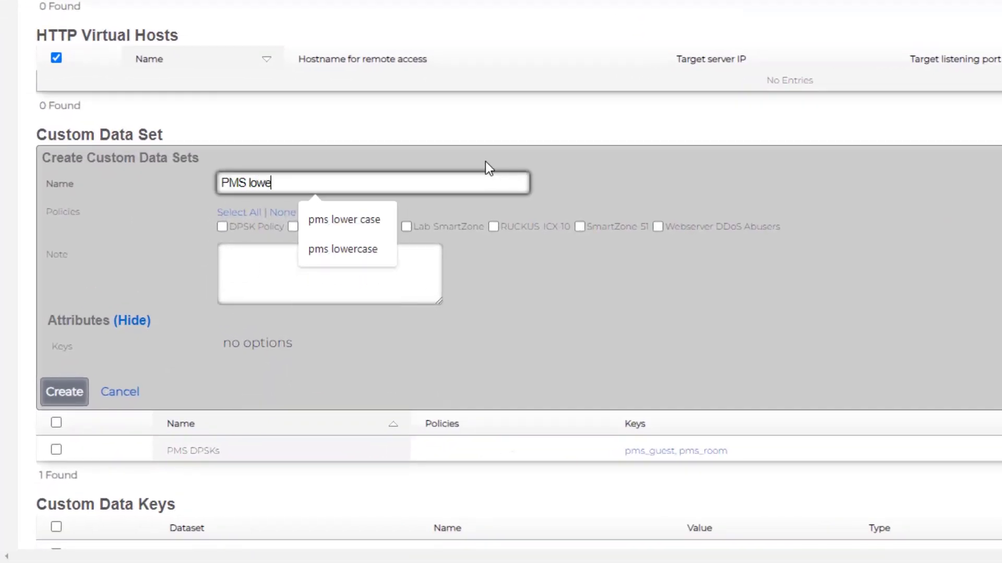
{"action": "type", "text": "r case"}
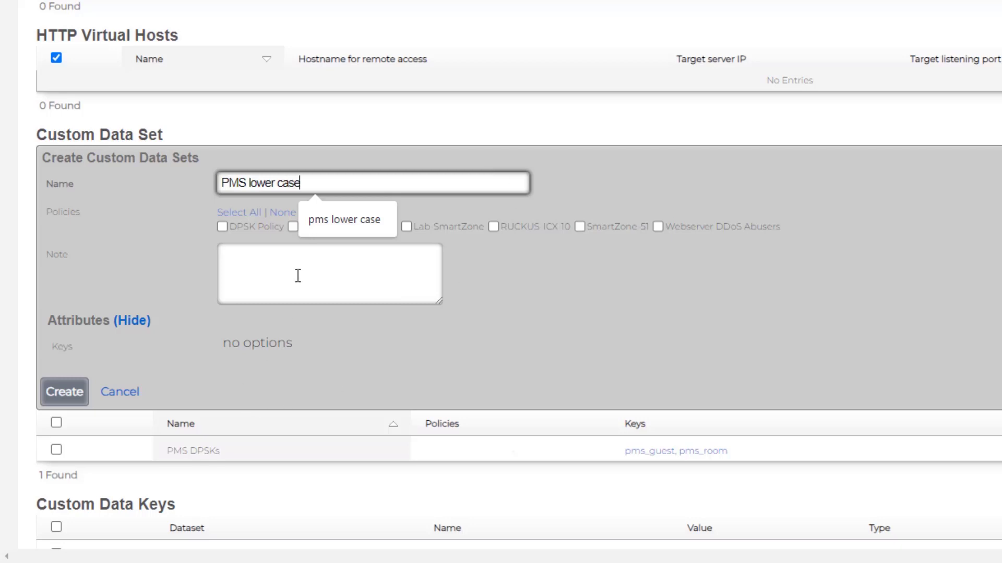
{"action": "left_click", "coordinate": [329, 261]}
{"action": "type", "text": "PMS"}
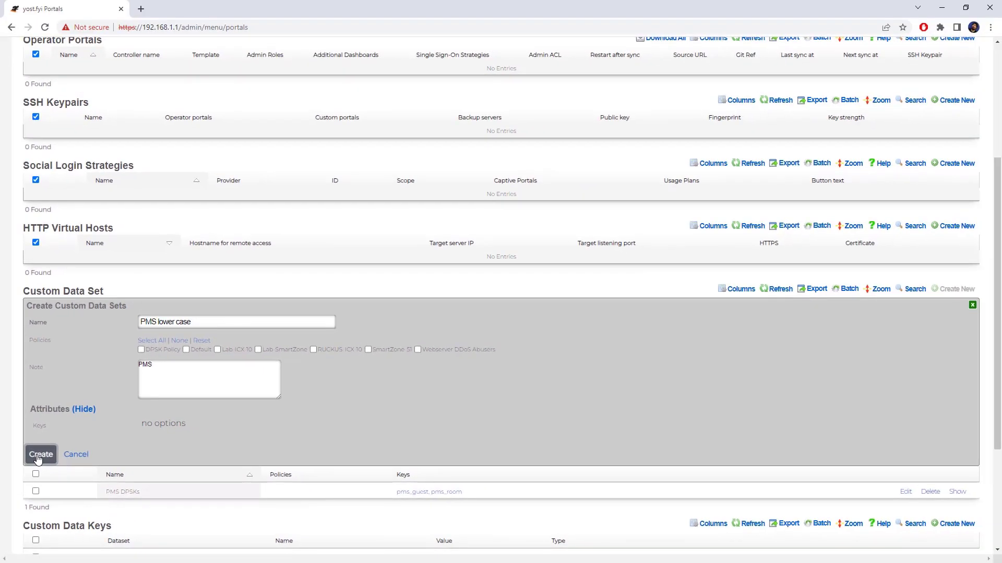
{"action": "left_click", "coordinate": [48, 433]}
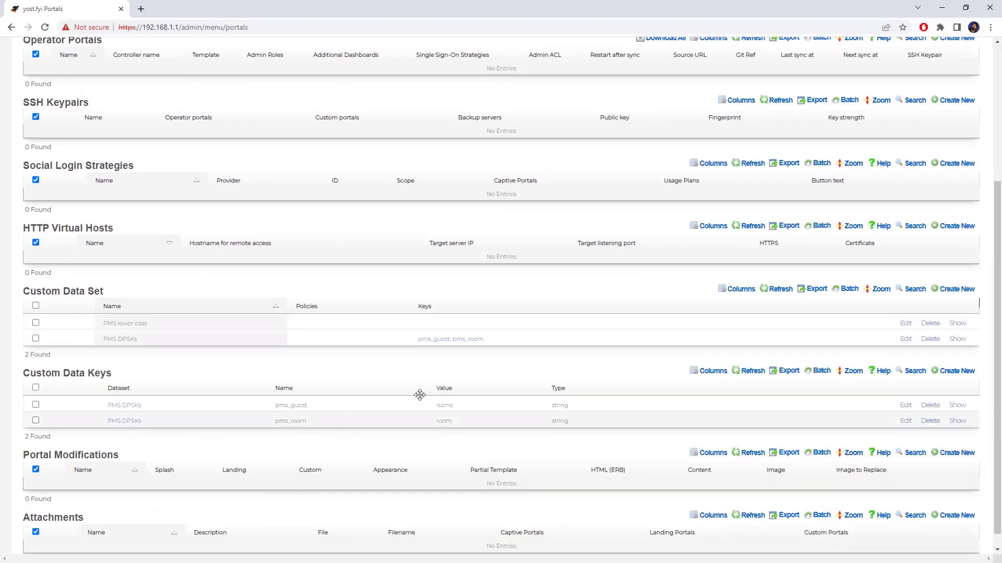
- Add custom data key pms_guest to PMS lower case with note 'lc' and string value 'name'
{"action": "left_click", "coordinate": [953, 371]}
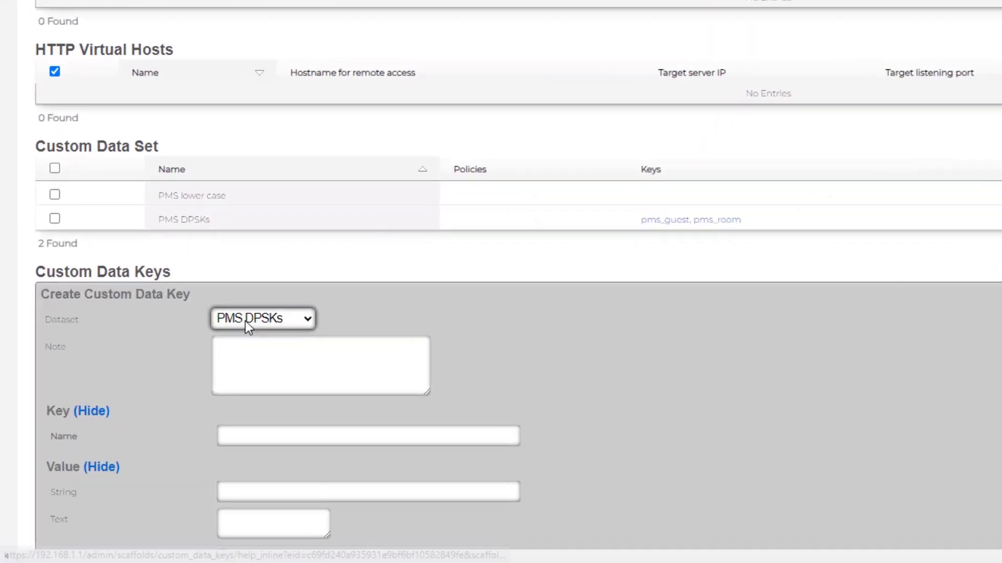
{"action": "left_click", "coordinate": [180, 395]}
{"action": "left_click", "coordinate": [271, 355]}
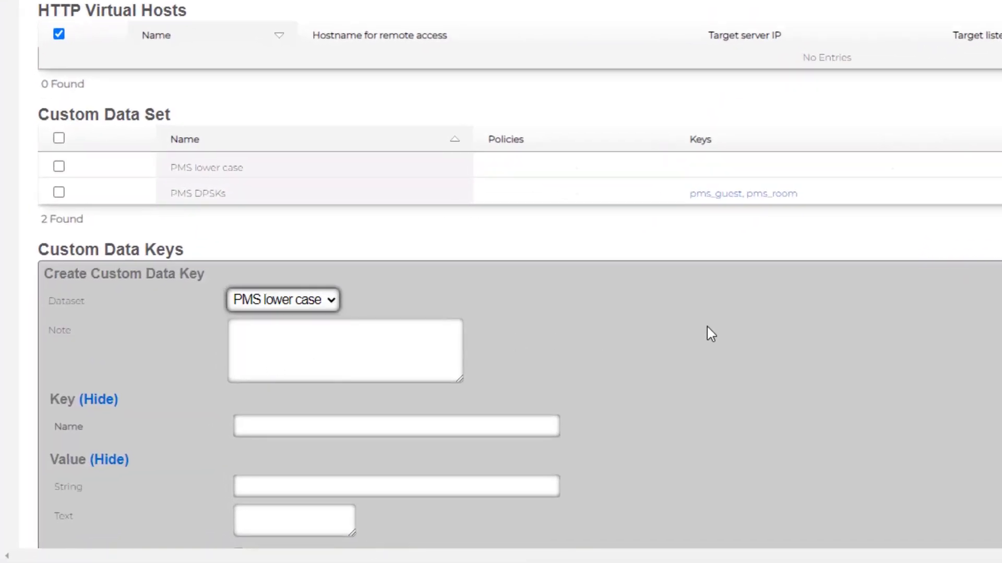
{"action": "scroll", "coordinate": [705, 327], "scroll_direction": "down", "scroll_amount": 5}
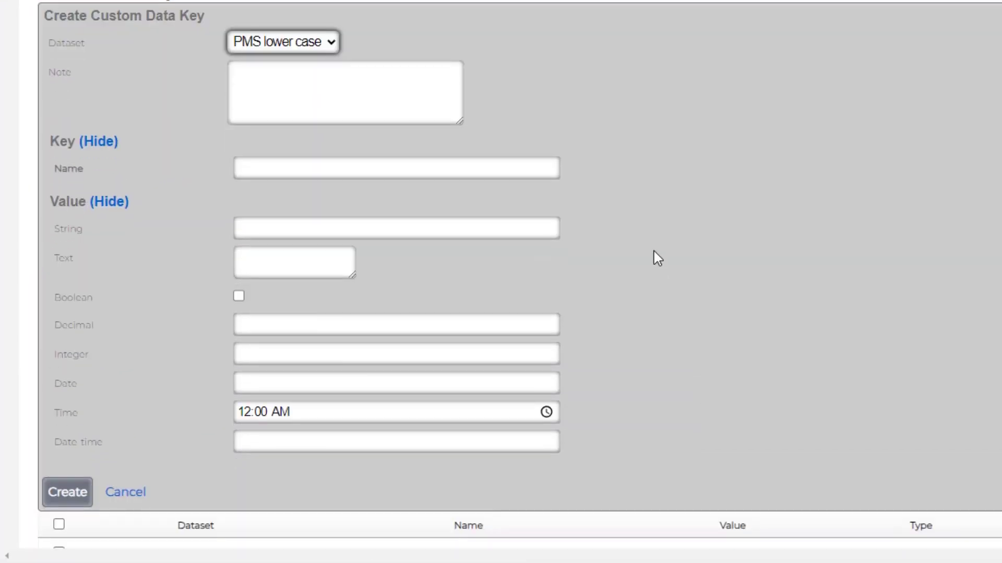
{"action": "left_click", "coordinate": [372, 91]}
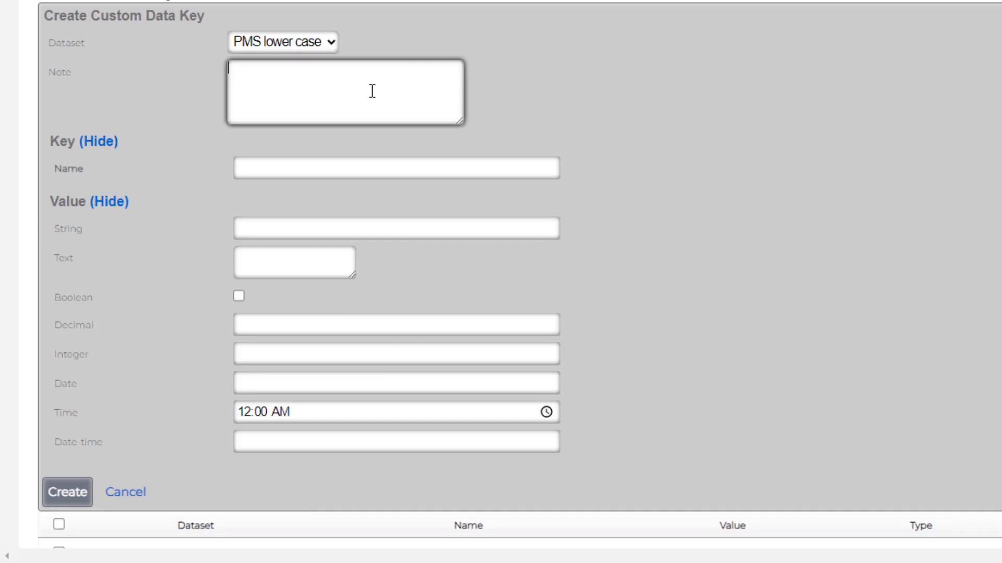
{"action": "type", "text": "lc"}
{"action": "left_click", "coordinate": [280, 169]}
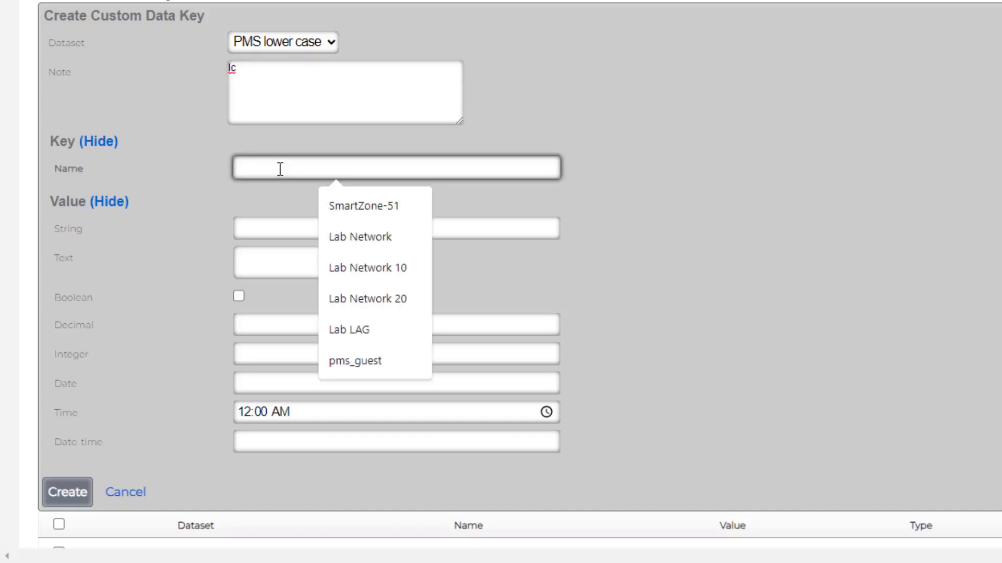
{"action": "type", "text": "pms_guest"}
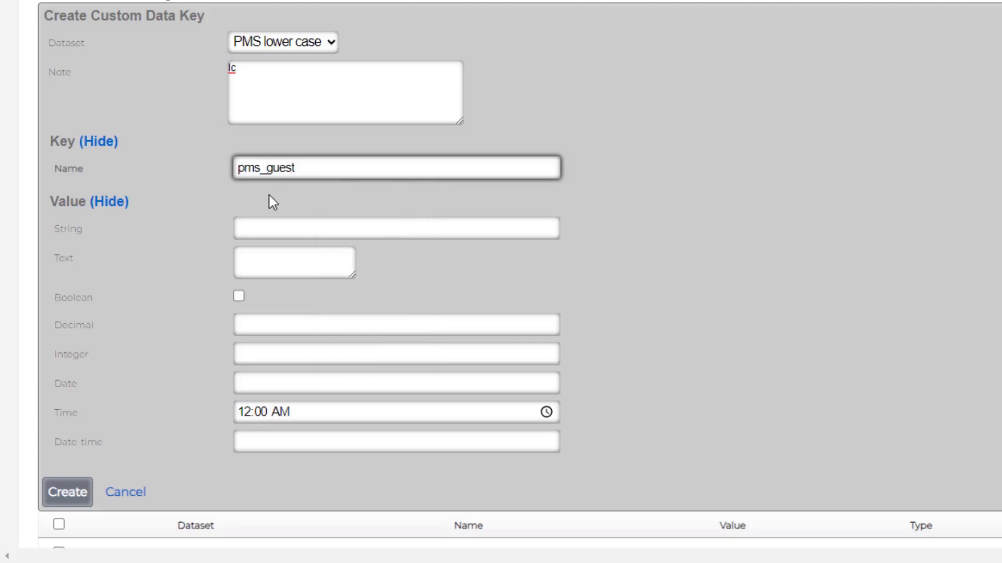
{"action": "left_click", "coordinate": [266, 225]}
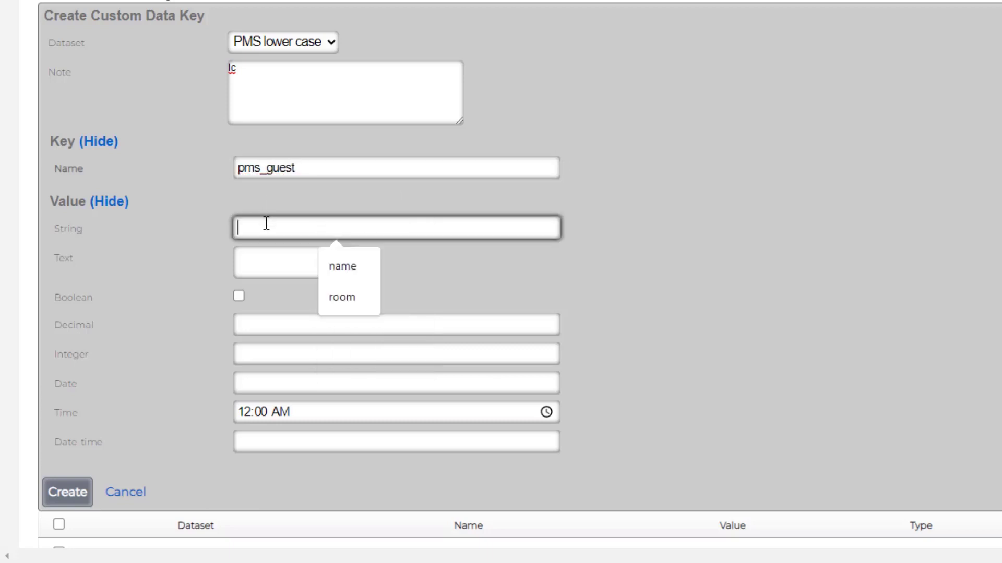
{"action": "type", "text": "name"}
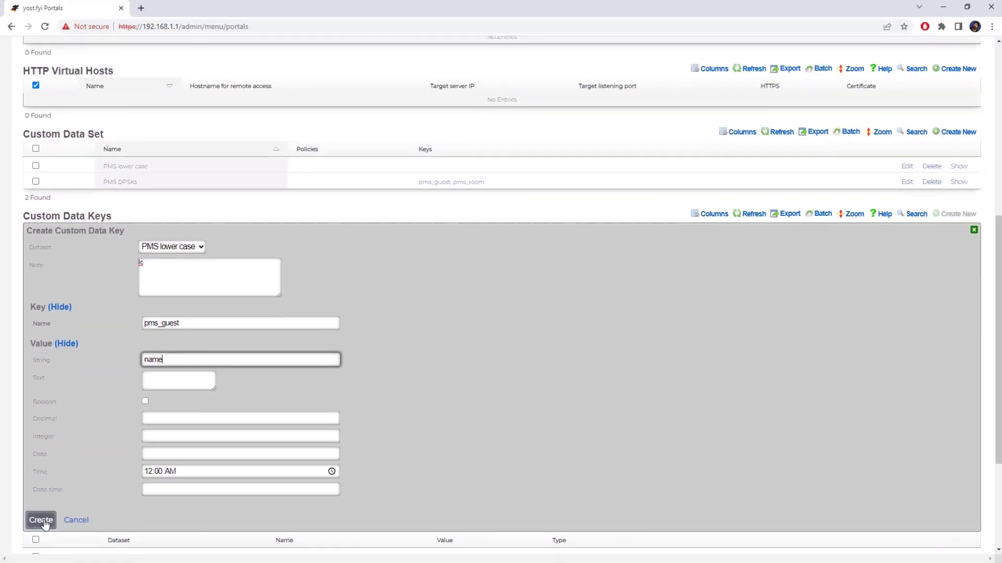
{"action": "left_click", "coordinate": [73, 503]}
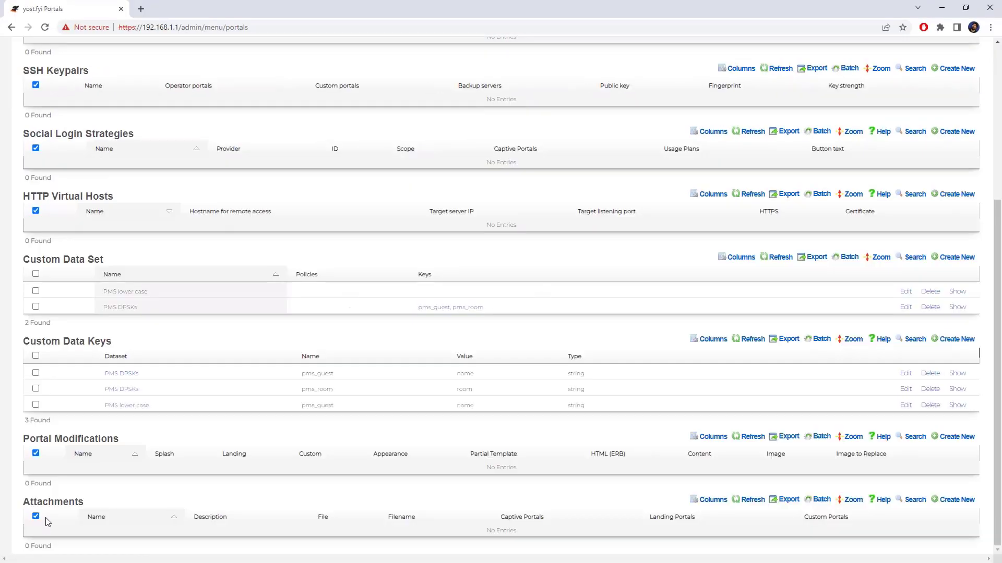
- Add a pms_room custom data key with string value 'room' to PMS lower case
{"action": "left_click", "coordinate": [956, 340]}
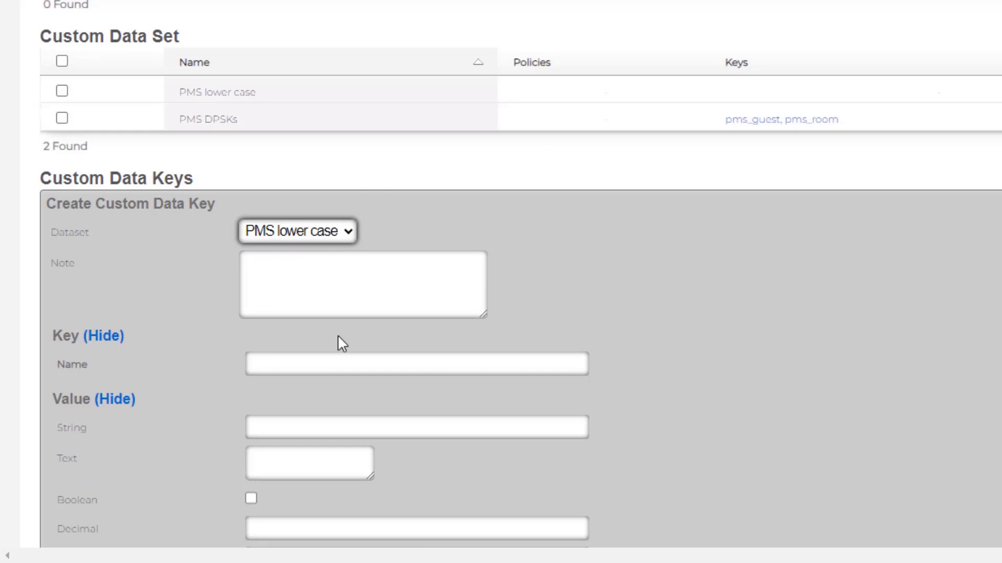
{"action": "left_click", "coordinate": [297, 365]}
{"action": "type", "text": "pms_room"}
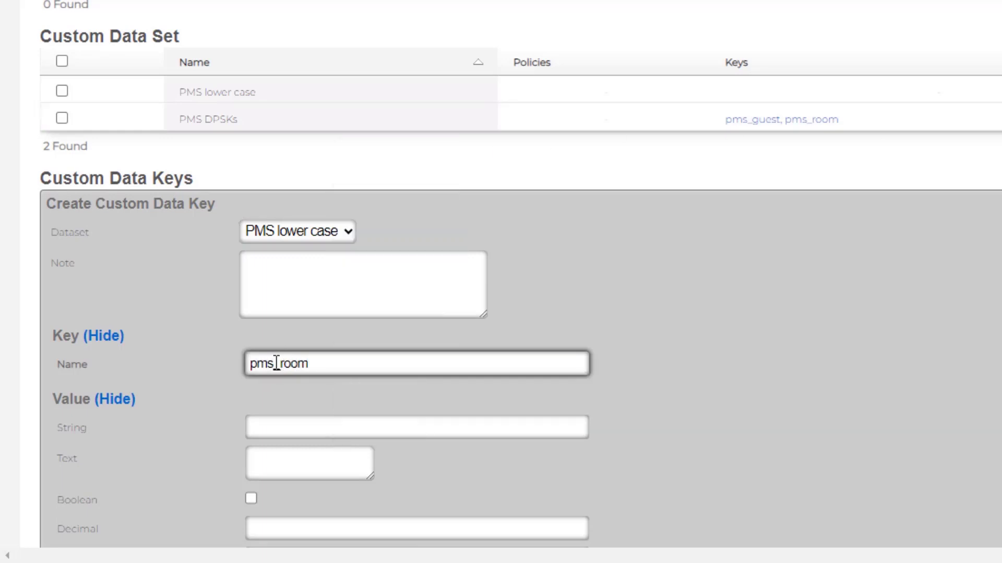
{"action": "left_click", "coordinate": [256, 423]}
{"action": "type", "text": "room"}
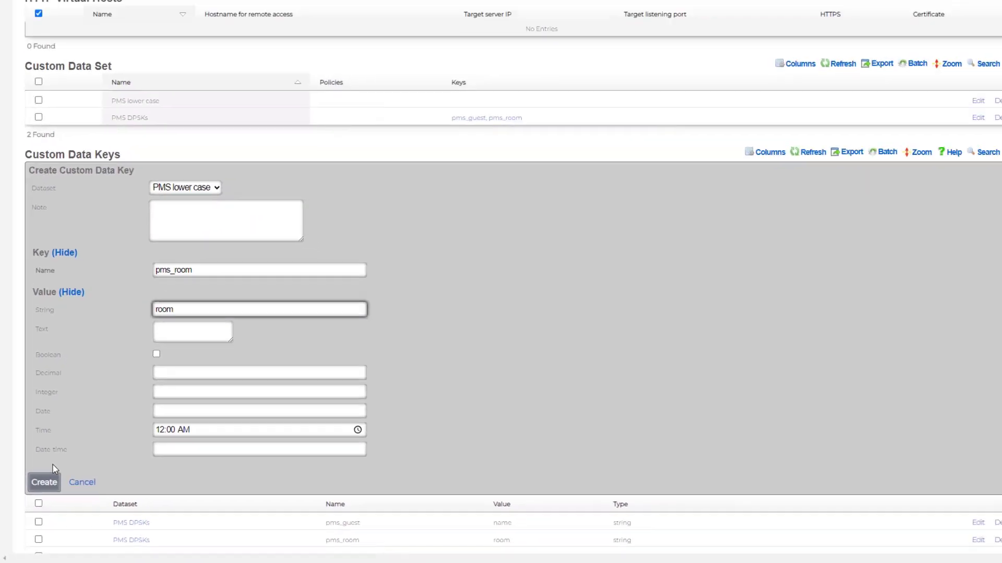
{"action": "left_click", "coordinate": [44, 481]}
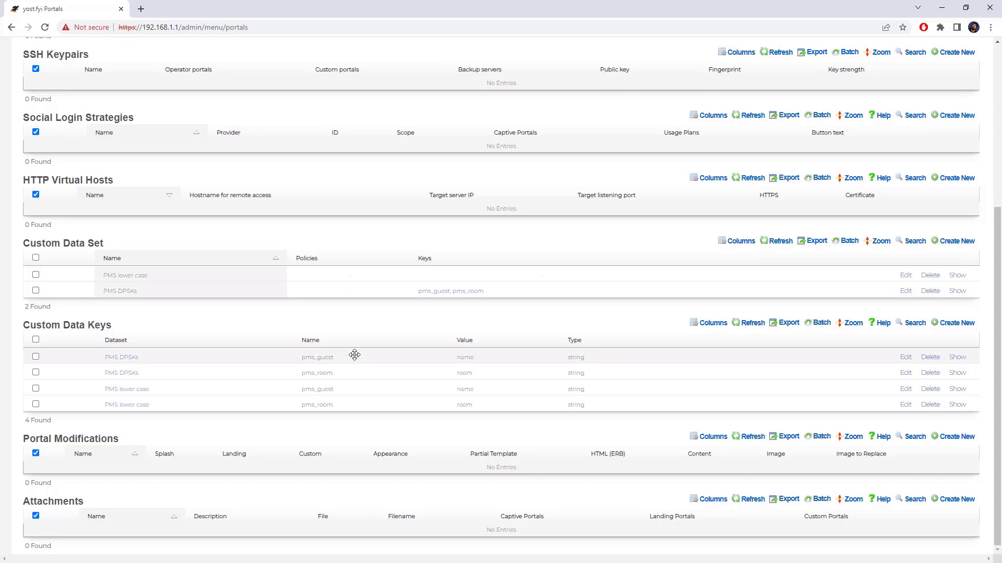
- From Billing > Gateways, restart the Internal PMS Test server interface, confirm, and refresh the list
{"action": "scroll", "coordinate": [438, 398], "scroll_direction": "up", "scroll_amount": 5}
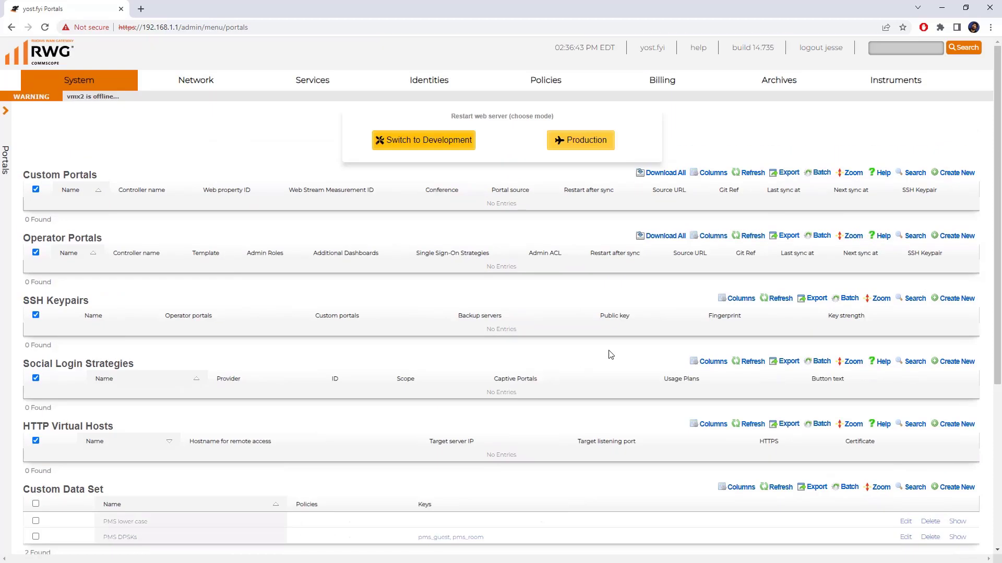
{"action": "mouse_move", "coordinate": [673, 83]}
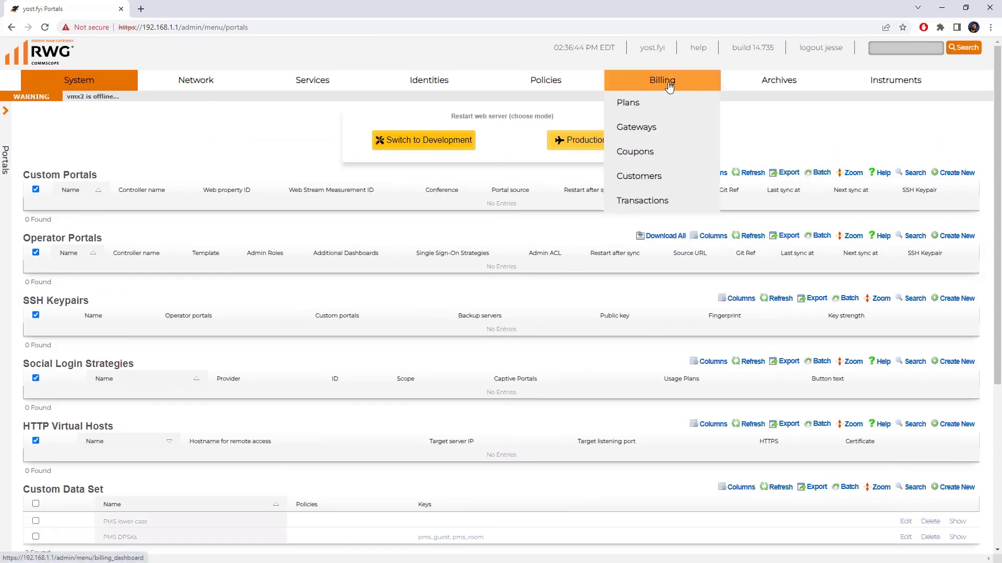
{"action": "left_click", "coordinate": [645, 131]}
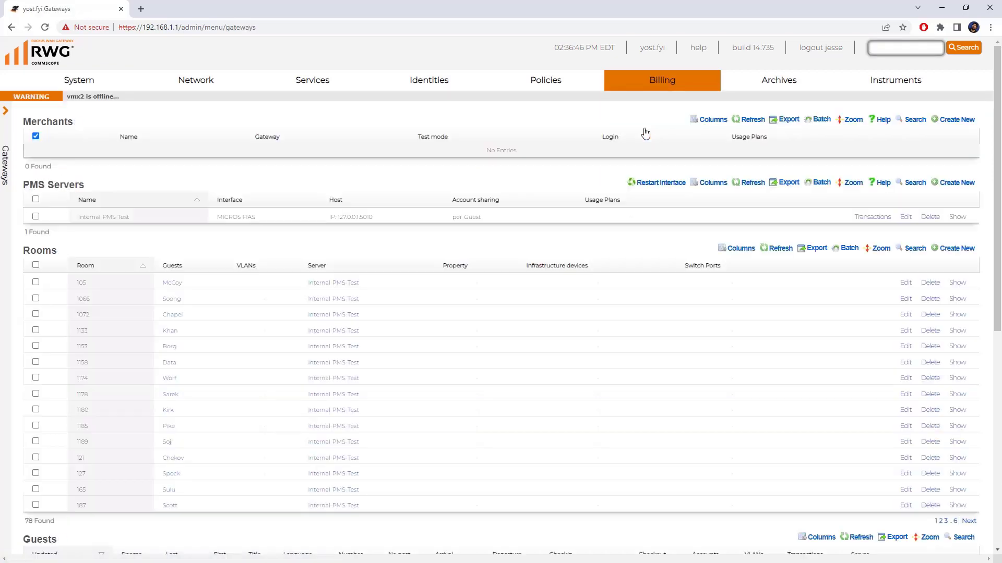
{"action": "left_click", "coordinate": [670, 184]}
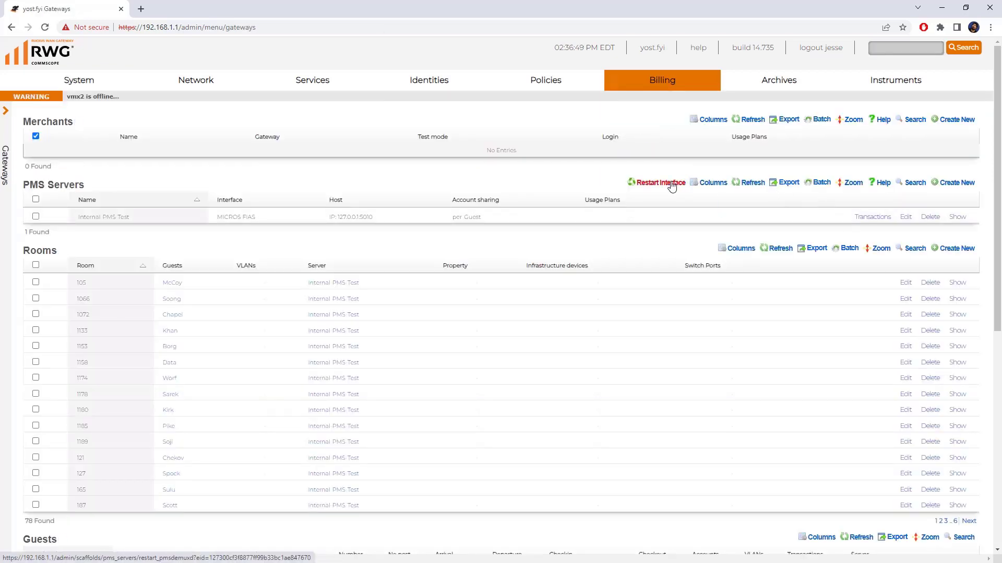
{"action": "left_click", "coordinate": [553, 87]}
{"action": "mouse_move", "coordinate": [558, 91]}
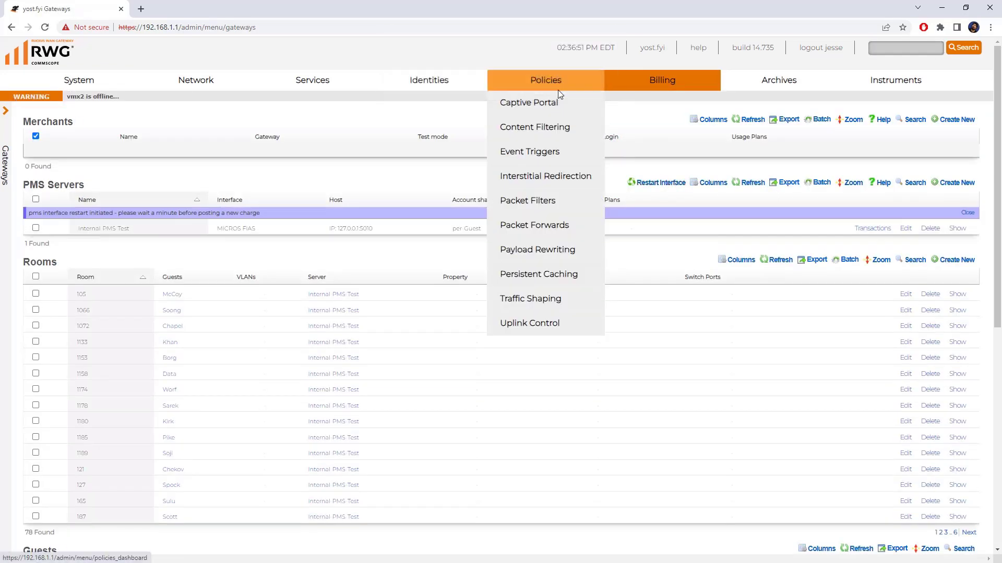
{"action": "left_click", "coordinate": [745, 184]}
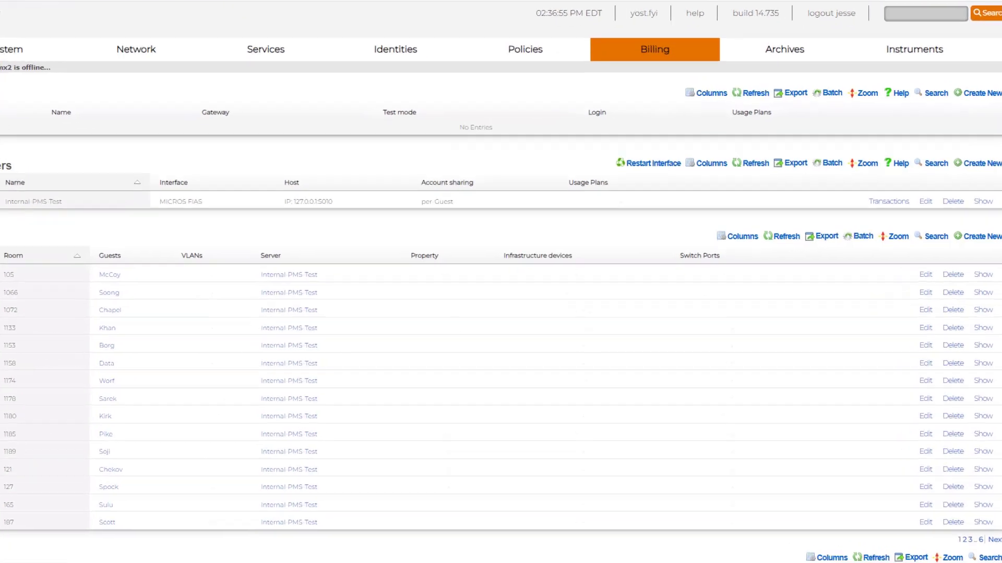
- Rerun PairwiseMasterKey.count in the gateway's pry console, which returns 656 keys
{"action": "key", "text": "alt+Tab"}
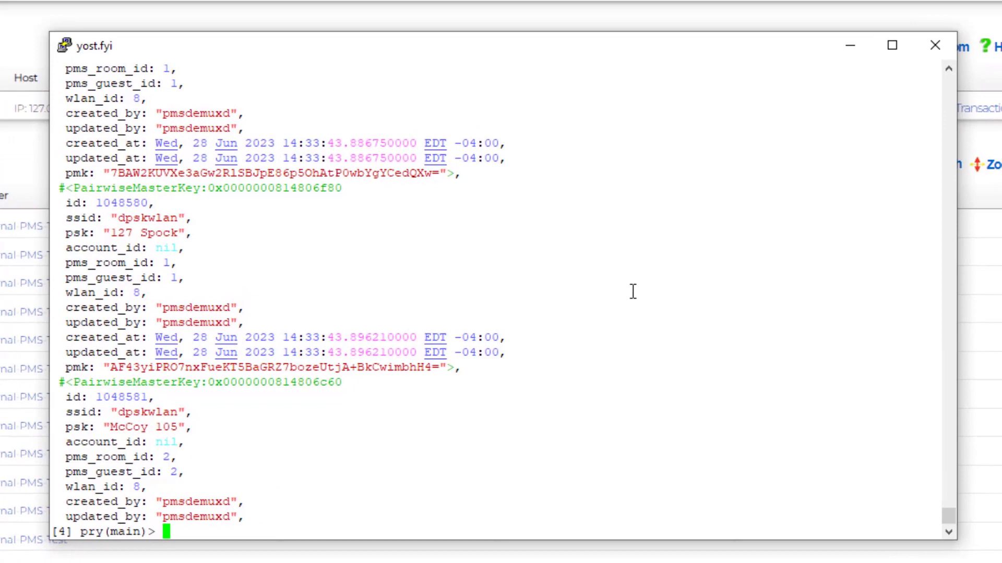
{"action": "key", "text": "Up"}
{"action": "key", "text": "Up"}
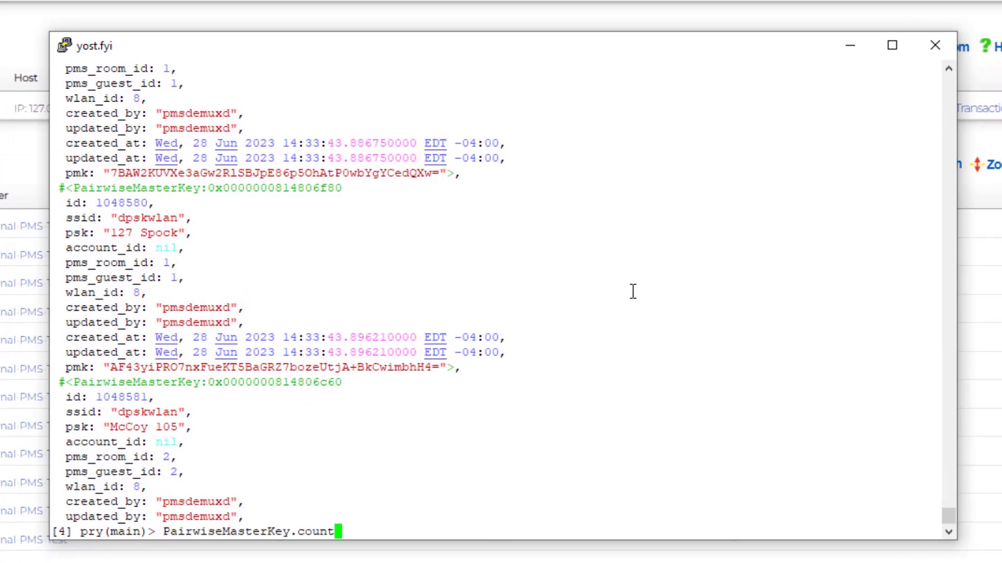
{"action": "key", "text": "Return"}
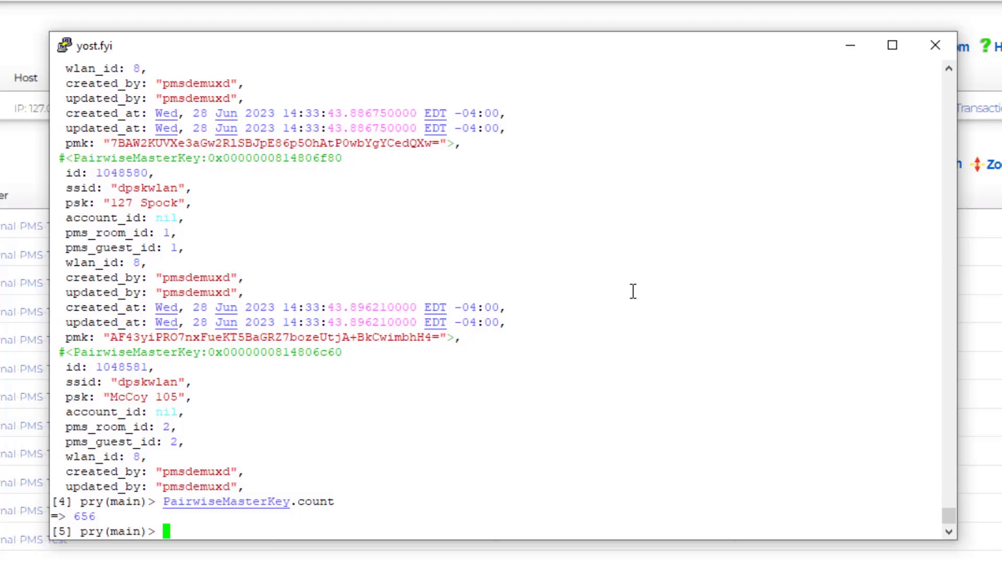
- List every pairwise master key with PairwiseMasterKey.all and page through the output
{"action": "key", "text": "Up"}
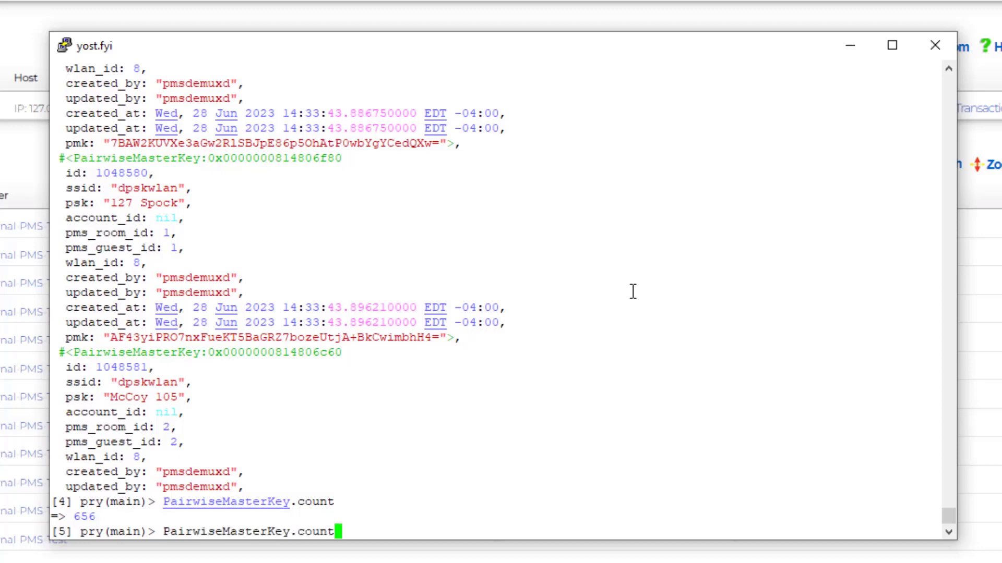
{"action": "key", "text": "BackSpace"}
{"action": "key", "text": "BackSpace"}
{"action": "key", "text": "BackSpace"}
{"action": "key", "text": "BackSpace"}
{"action": "key", "text": "BackSpace"}
{"action": "type", "text": "all"}
{"action": "key", "text": "Return"}
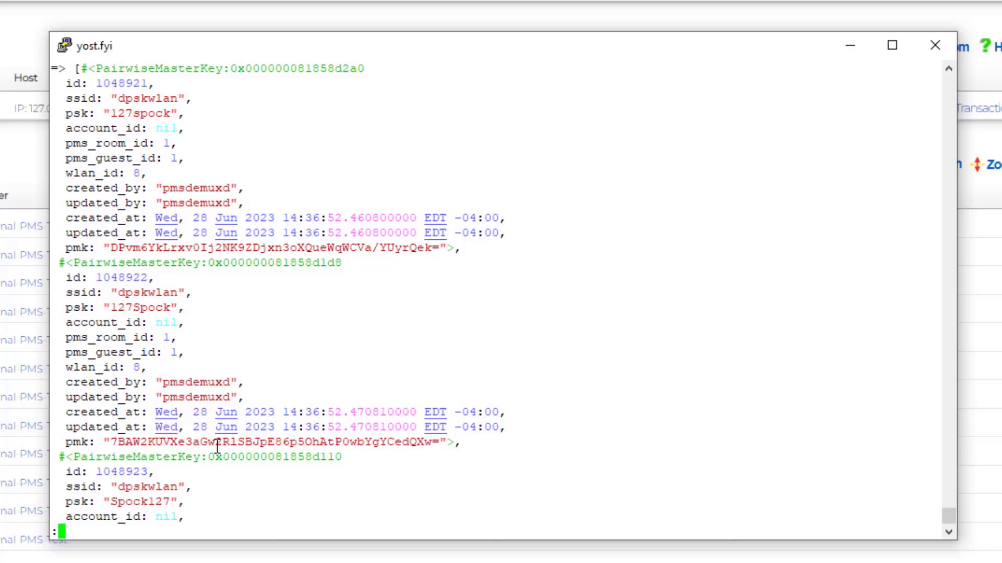
{"action": "key", "text": "space"}
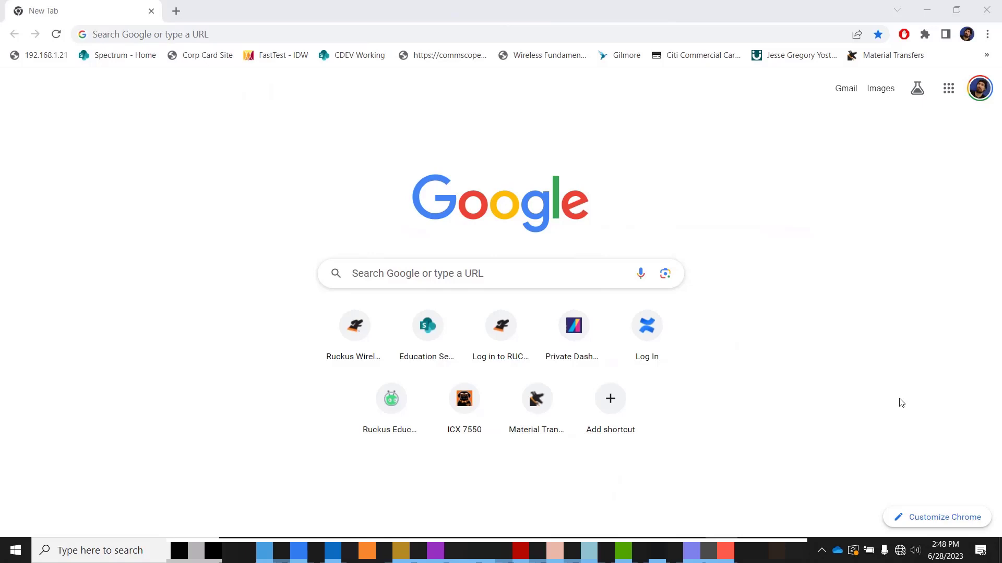
- Connect the laptop to dpskwlan with its room-based security key and allow discoverability
{"action": "left_click", "coordinate": [899, 552]}
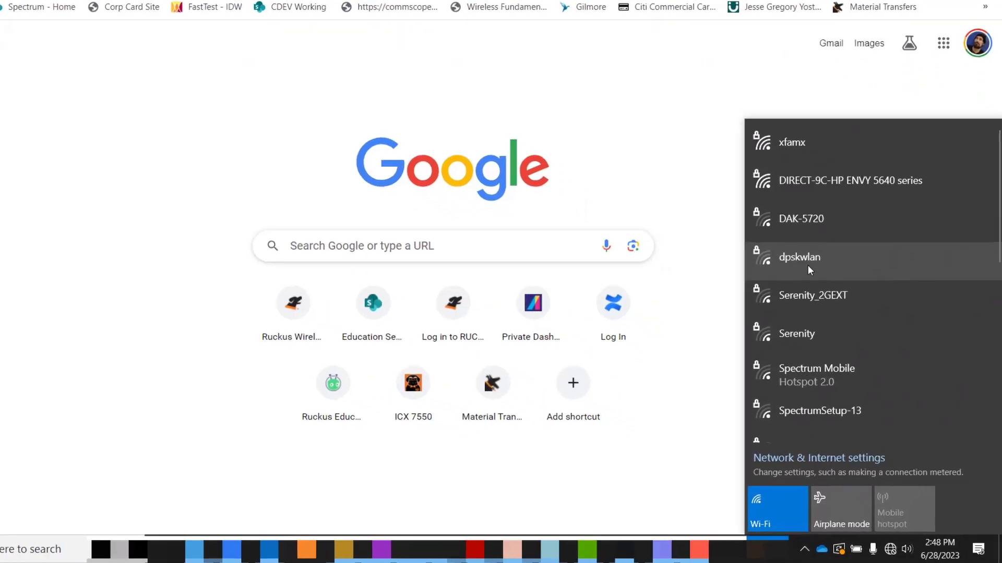
{"action": "left_click", "coordinate": [807, 270]}
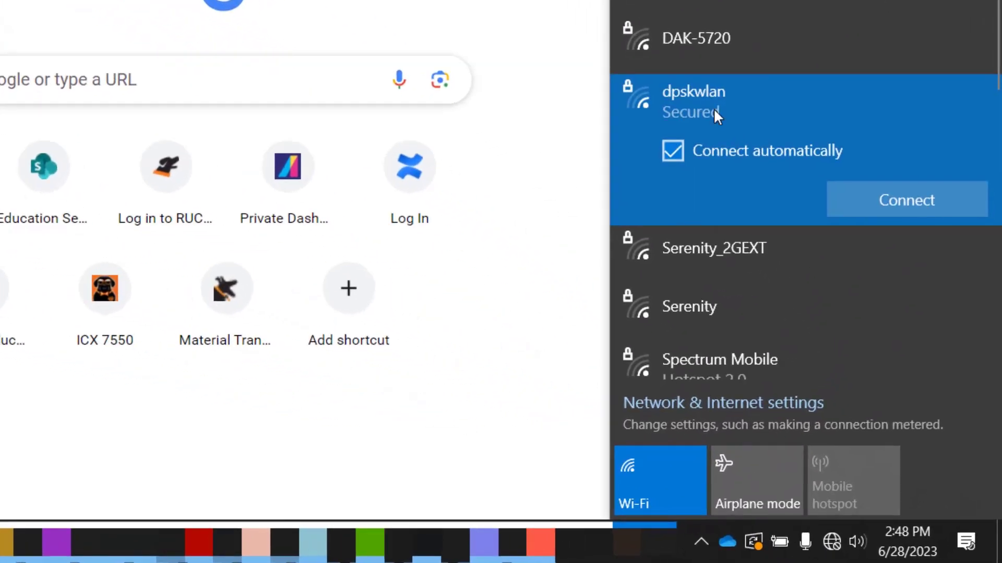
{"action": "left_click", "coordinate": [884, 201]}
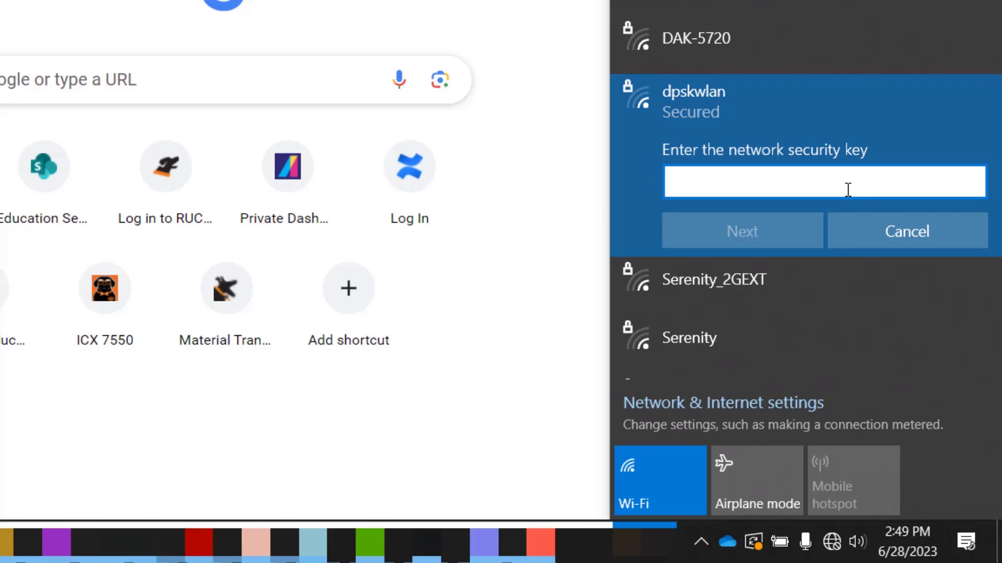
{"action": "type", "text": "••••••••"}
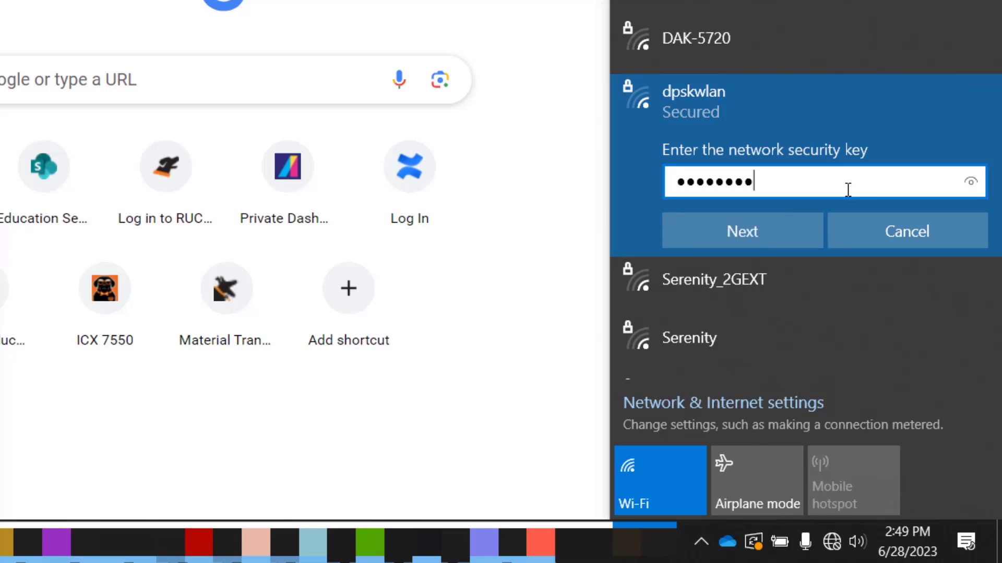
{"action": "left_click", "coordinate": [970, 182]}
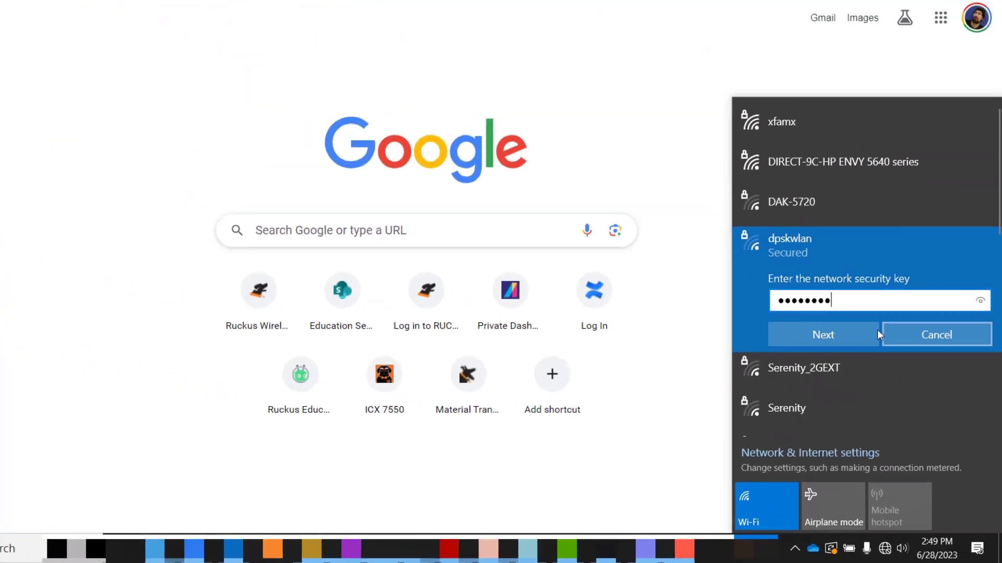
{"action": "left_click", "coordinate": [782, 239]}
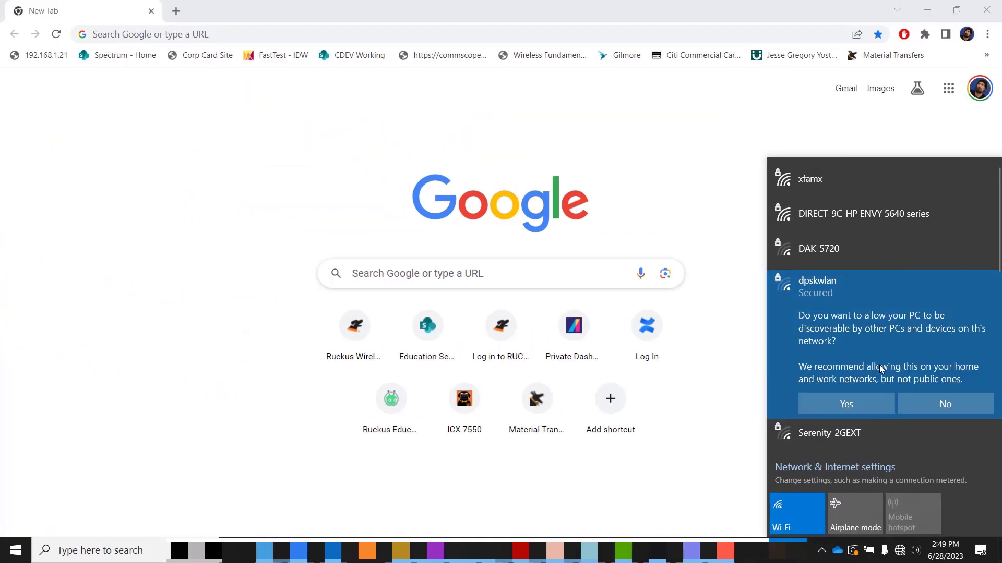
{"action": "left_click", "coordinate": [869, 406]}
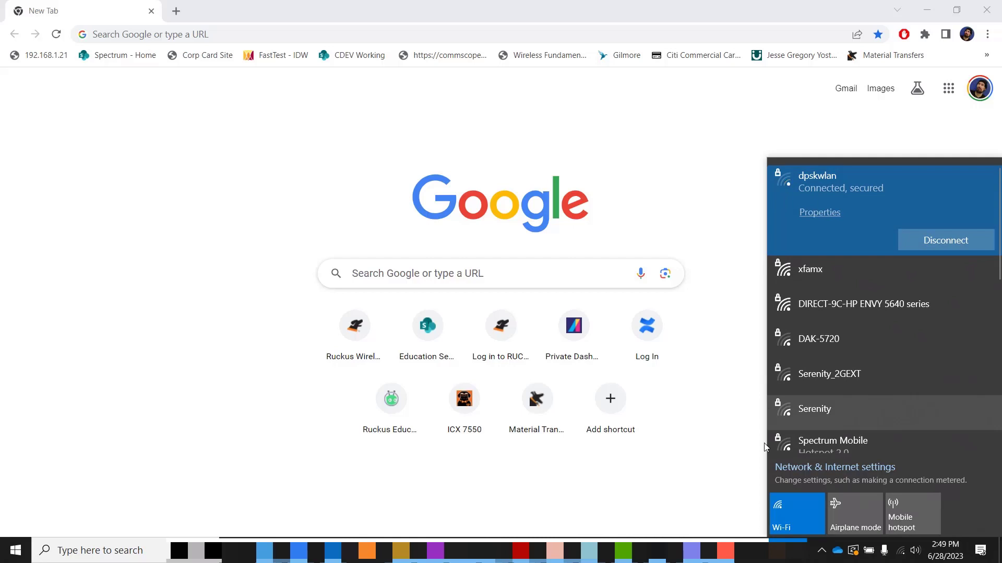
- Open Command Prompt and run ipconfig /all, showing Wi-Fi address 200.0.0.14 from DHCP 200.0.0.13
{"action": "left_click", "coordinate": [128, 558]}
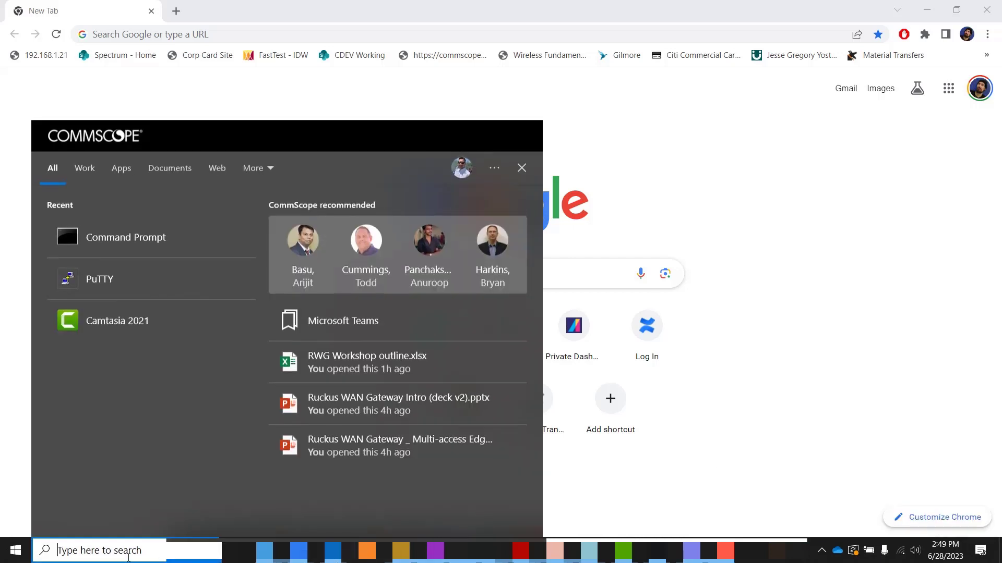
{"action": "type", "text": "cmd"}
{"action": "key", "text": "Return"}
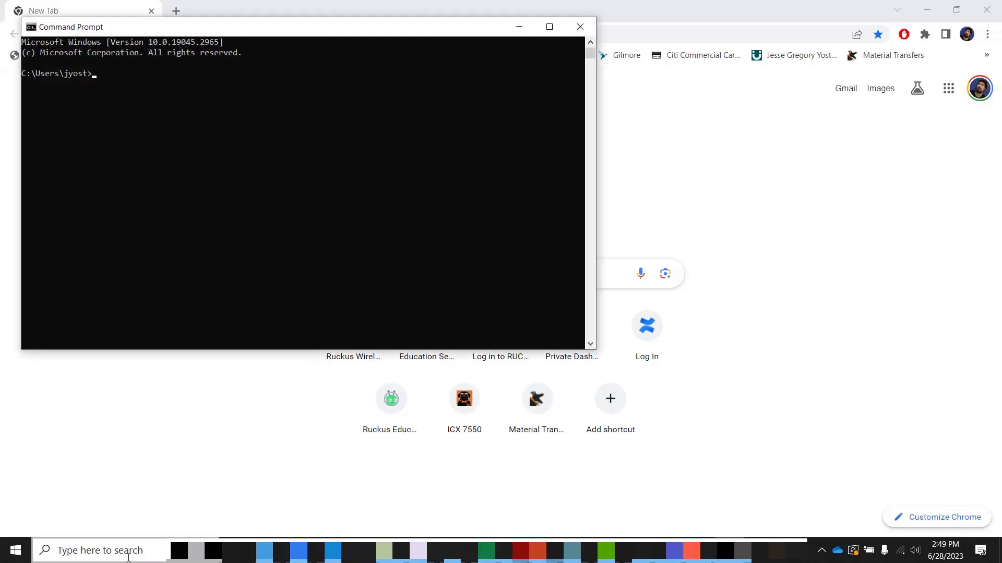
{"action": "type", "text": "ipconfig ."}
{"action": "key", "text": "BackSpace"}
{"action": "type", "text": "/all"}
{"action": "key", "text": "Return"}
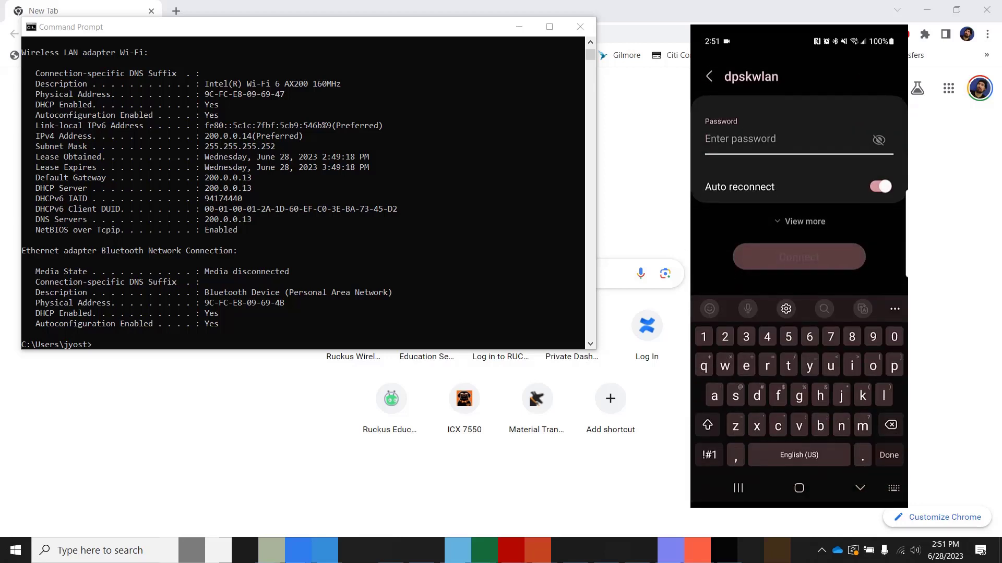
- Join dpskwlan on the phone with the room-based password, then review its details showing 200.0.0.6
{"action": "left_click", "coordinate": [878, 140]}
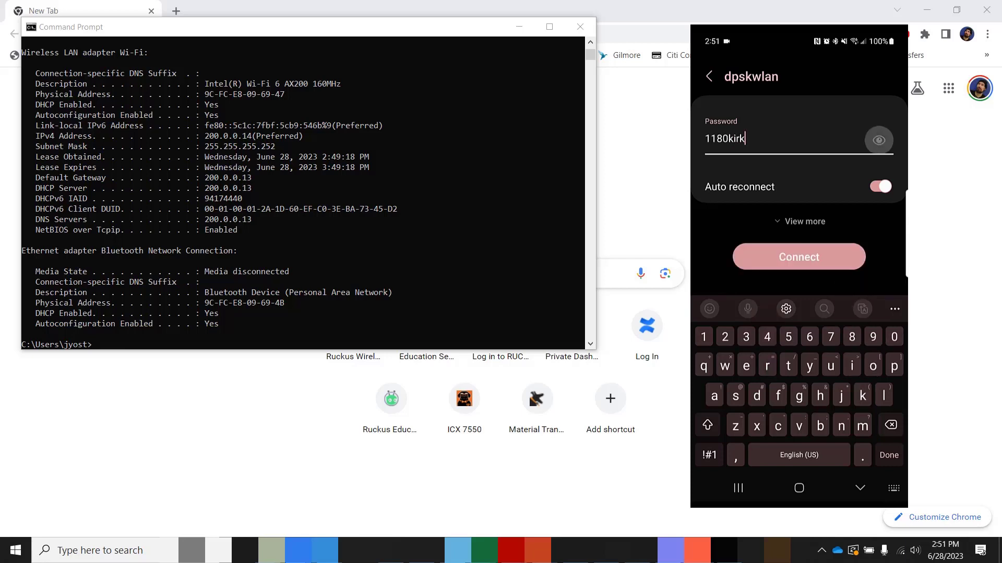
{"action": "left_click", "coordinate": [799, 257]}
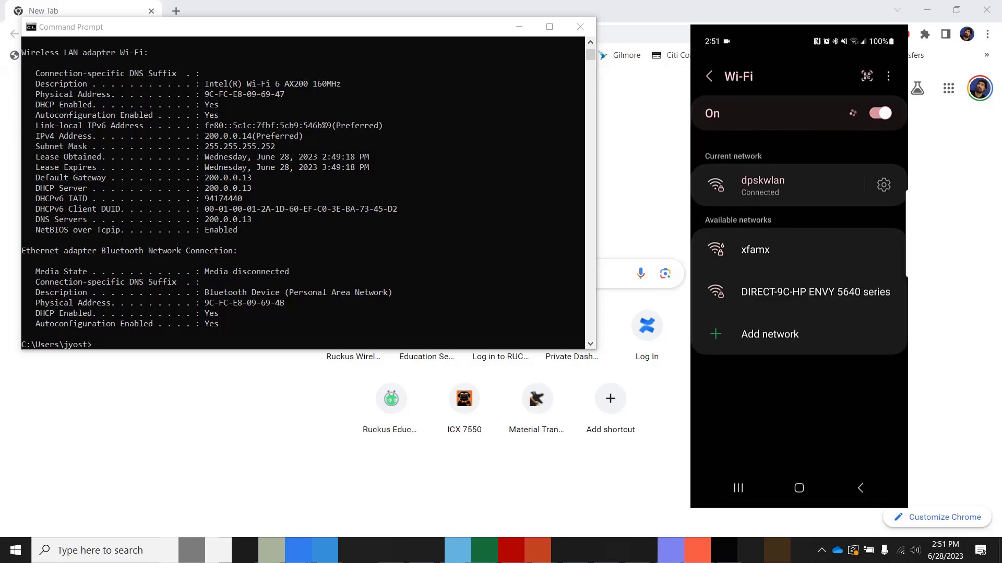
{"action": "left_click", "coordinate": [883, 185]}
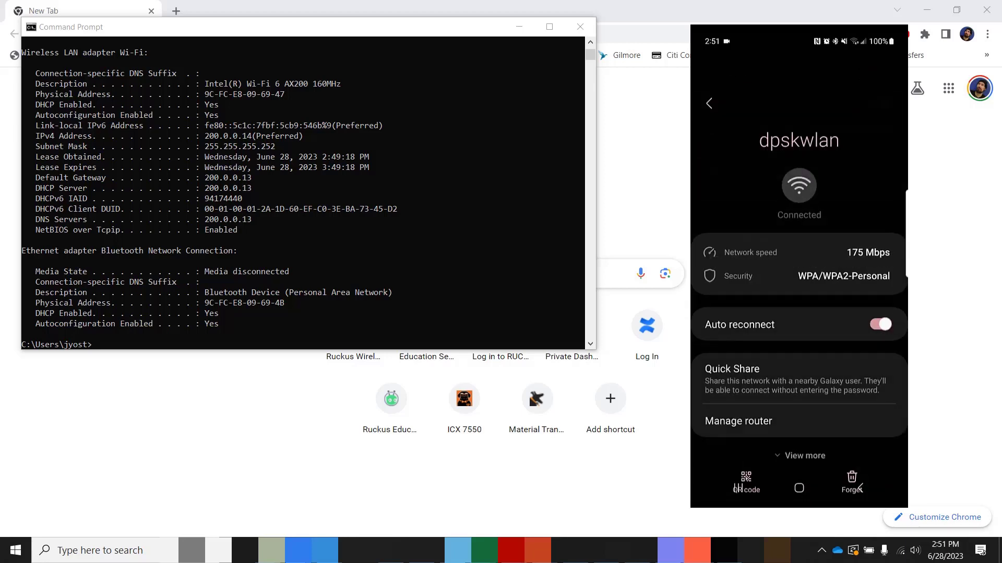
{"action": "scroll", "coordinate": [799, 271], "scroll_direction": "down", "scroll_amount": 5}
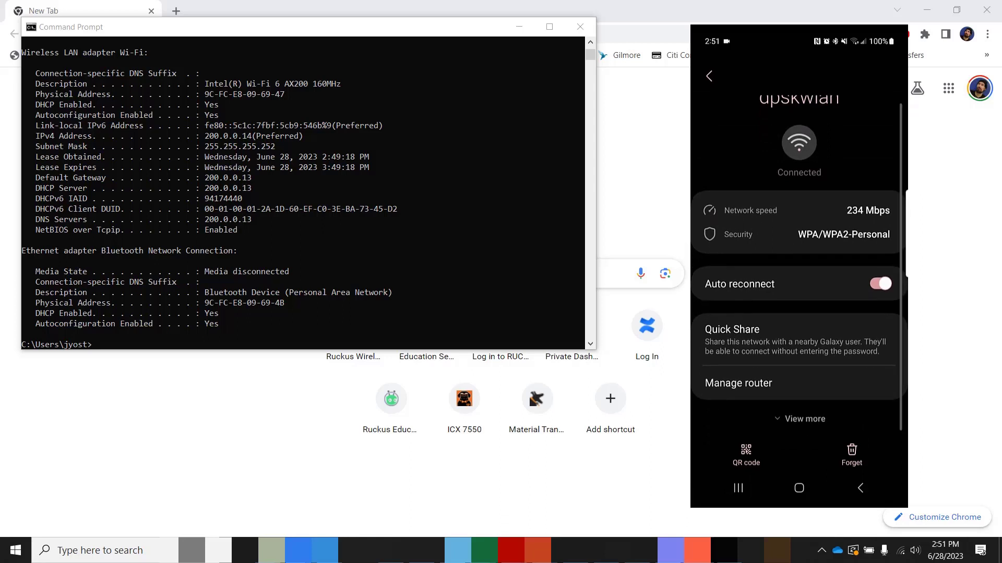
{"action": "scroll", "coordinate": [799, 266], "scroll_direction": "down", "scroll_amount": 3}
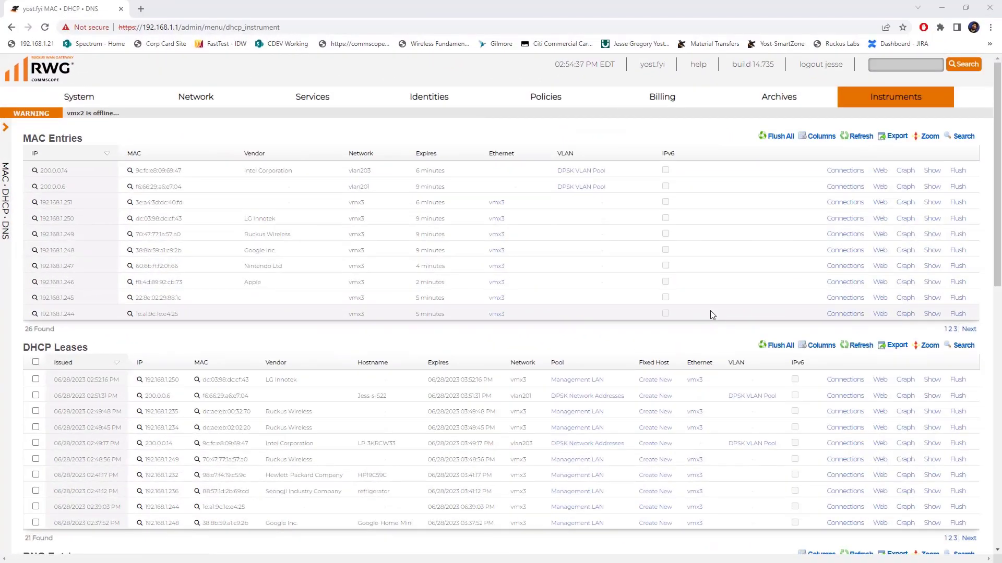
{"action": "mouse_move", "coordinate": [909, 97]}
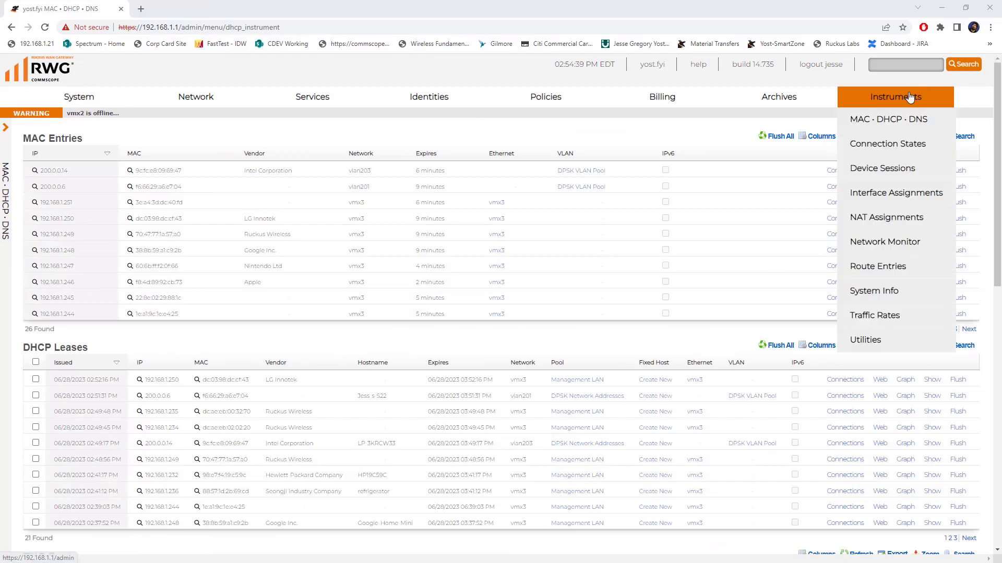